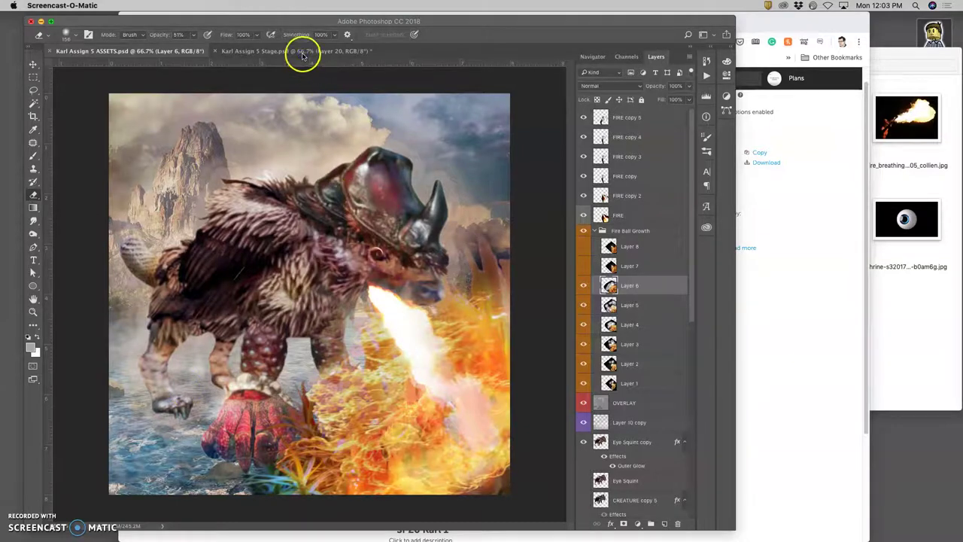
Check the Stage document, then return to ASSETS and select the OVERLAY layer
click(302, 52)
click(303, 53)
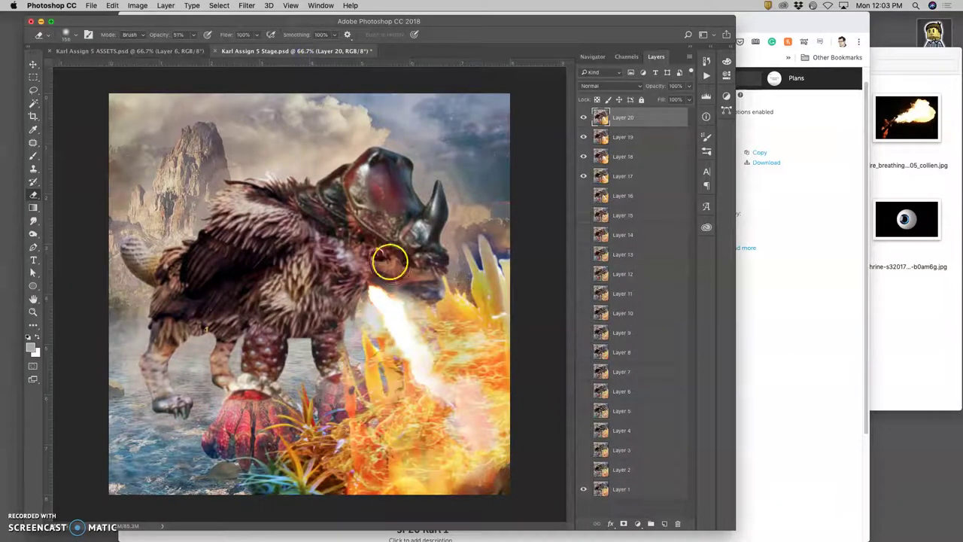
click(118, 53)
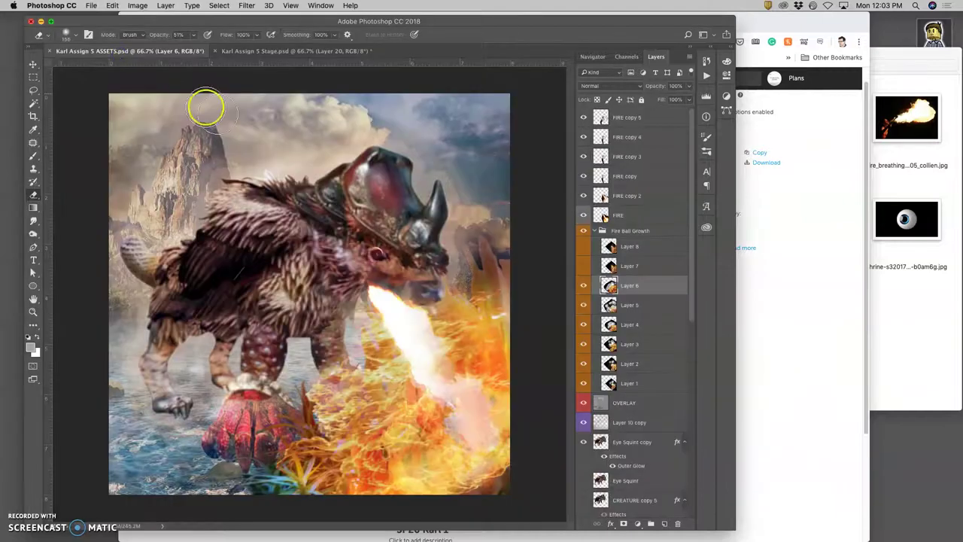
click(637, 404)
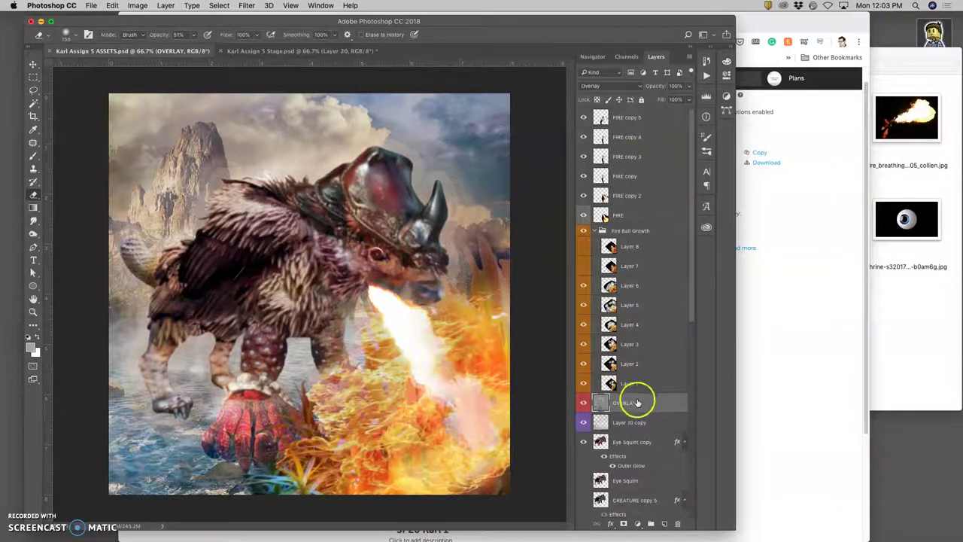
Apply a Levels adjustment to OVERLAY with the midtone gamma at 1.14
click(137, 6)
mouse_move(161, 33)
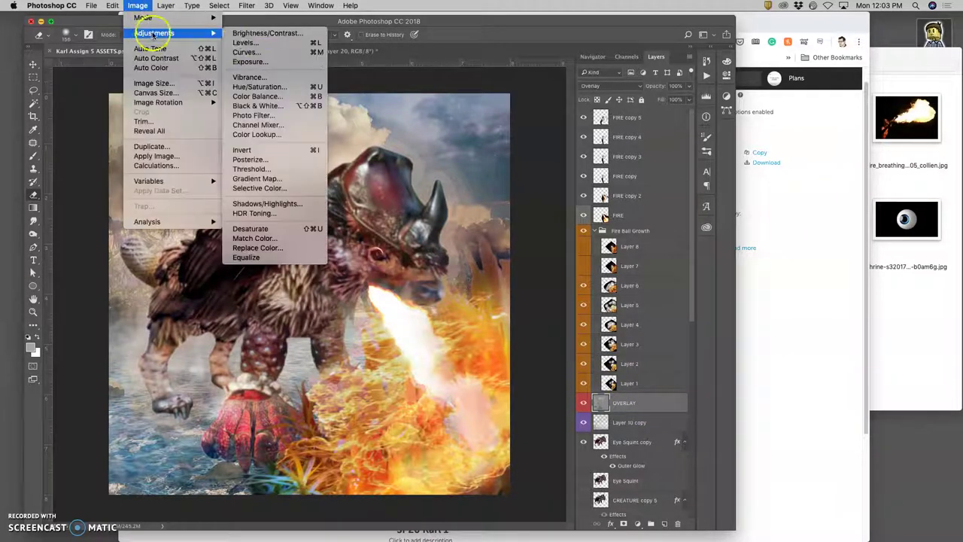
click(245, 43)
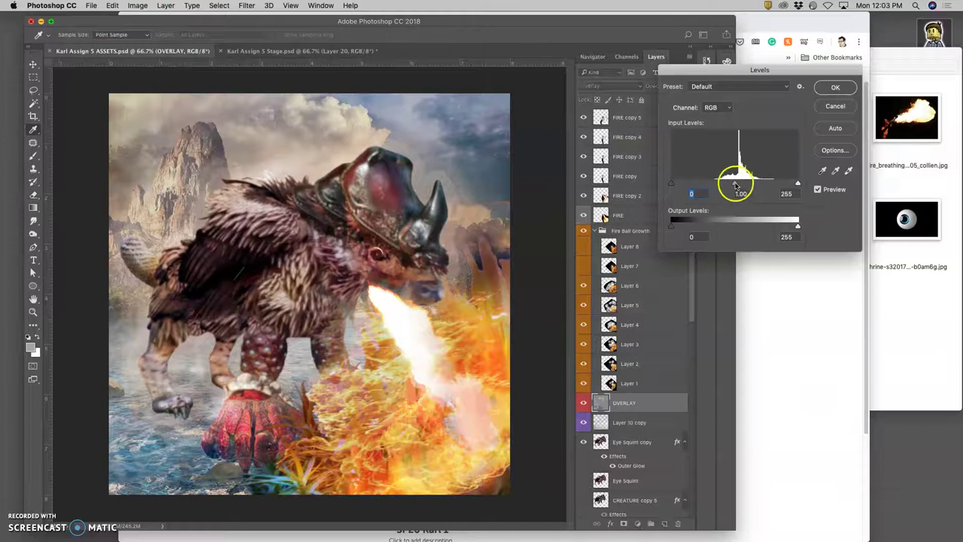
drag(727, 185, 725, 185)
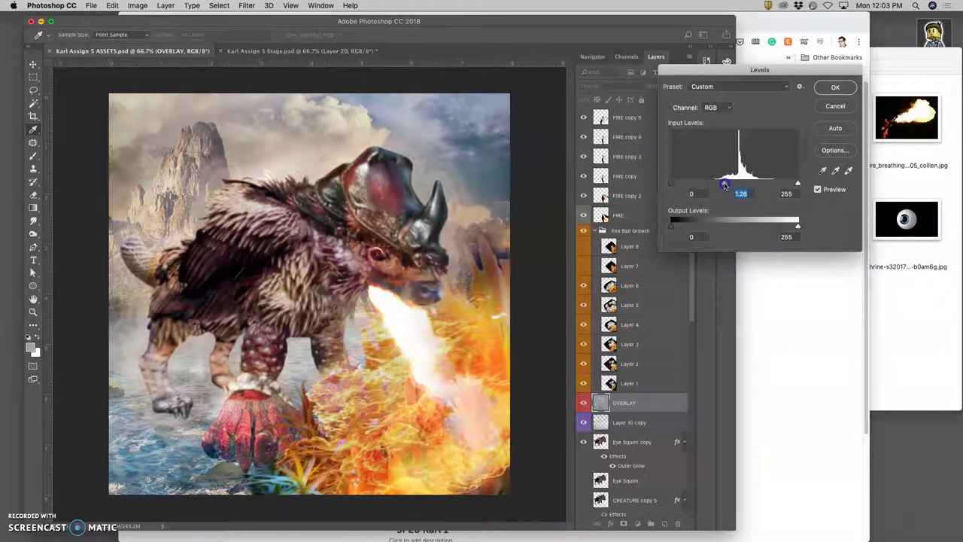
click(834, 90)
Glance at the storyboard in Chrome, then come back to Photoshop
click(655, 441)
click(788, 287)
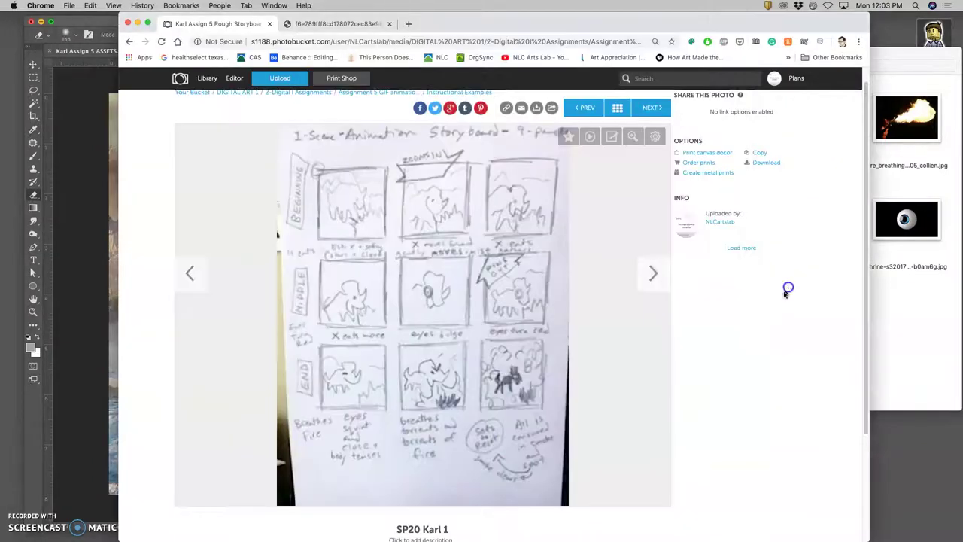
click(83, 339)
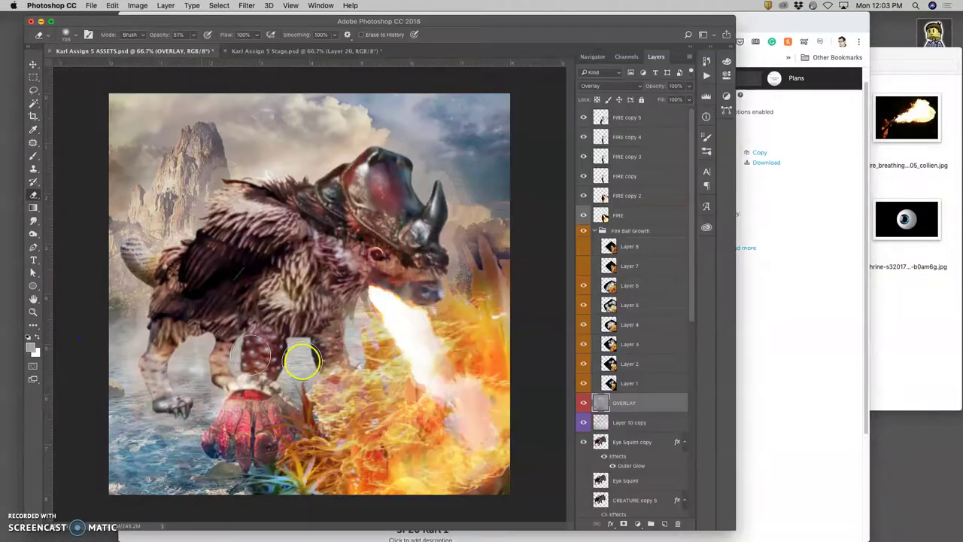
Narrow Layer 10 copy to about 97% width with Free Transform
click(627, 422)
key(super+t)
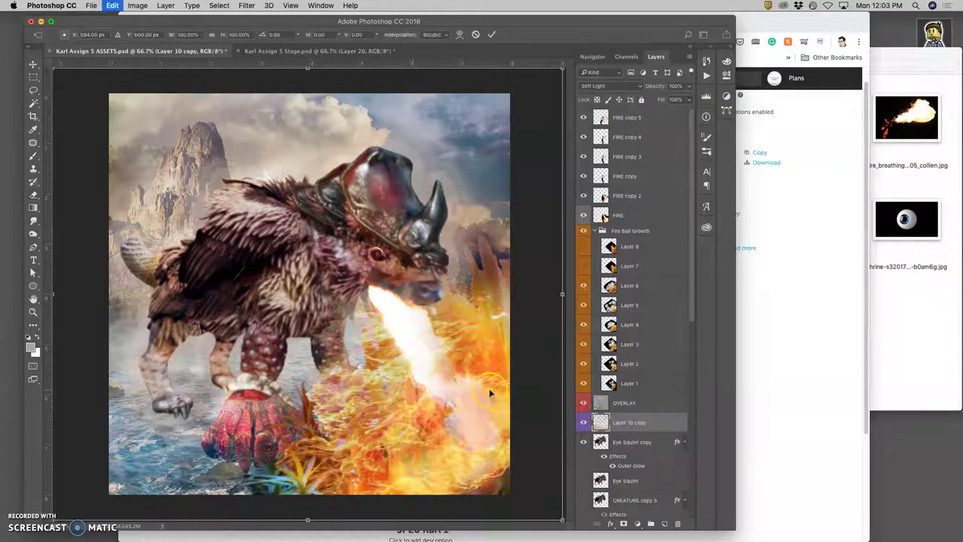
drag(562, 293, 540, 292)
key(Return)
key(e)
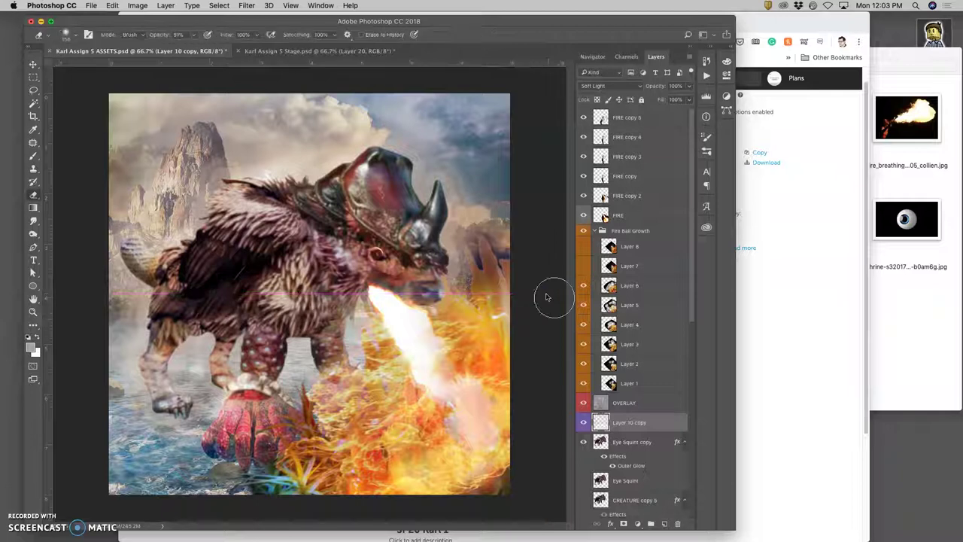
Try widening layer 4, then undo it back to 100% and finish the transform
scroll(631, 434, down, 10)
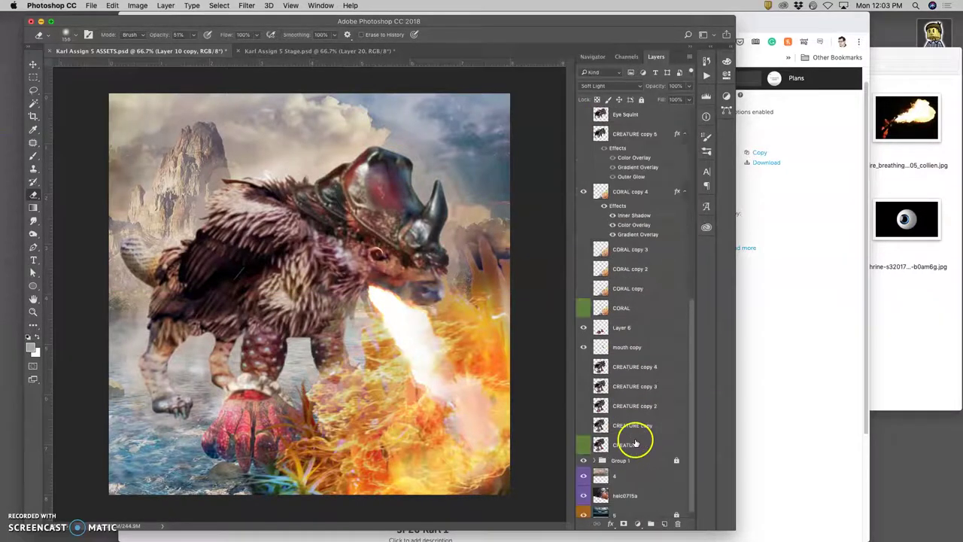
click(618, 473)
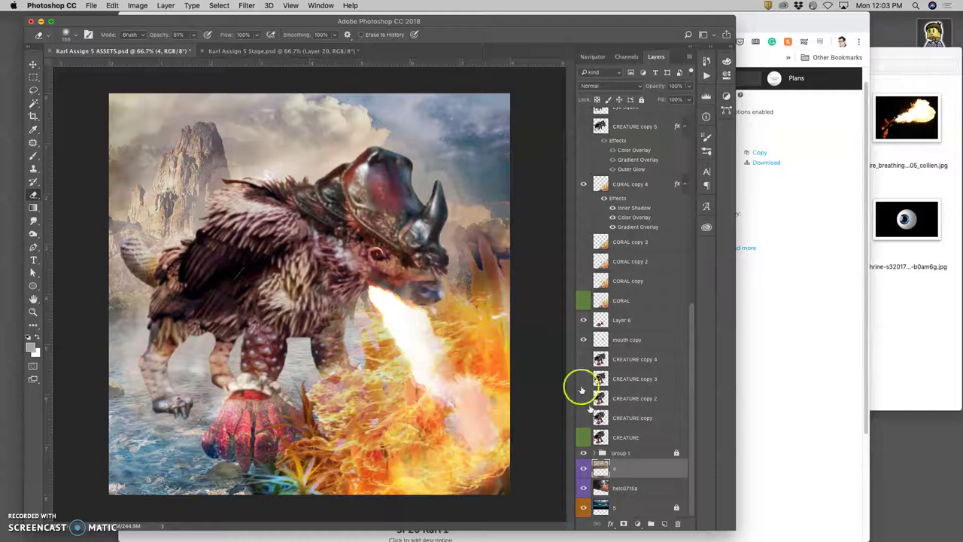
key(ctrl+t)
drag(562, 195, 568, 194)
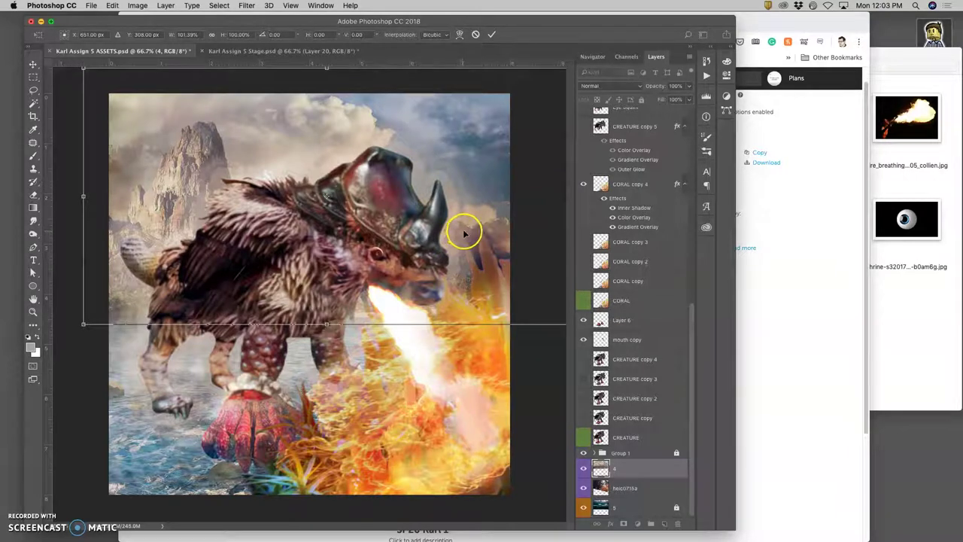
key(ctrl+z)
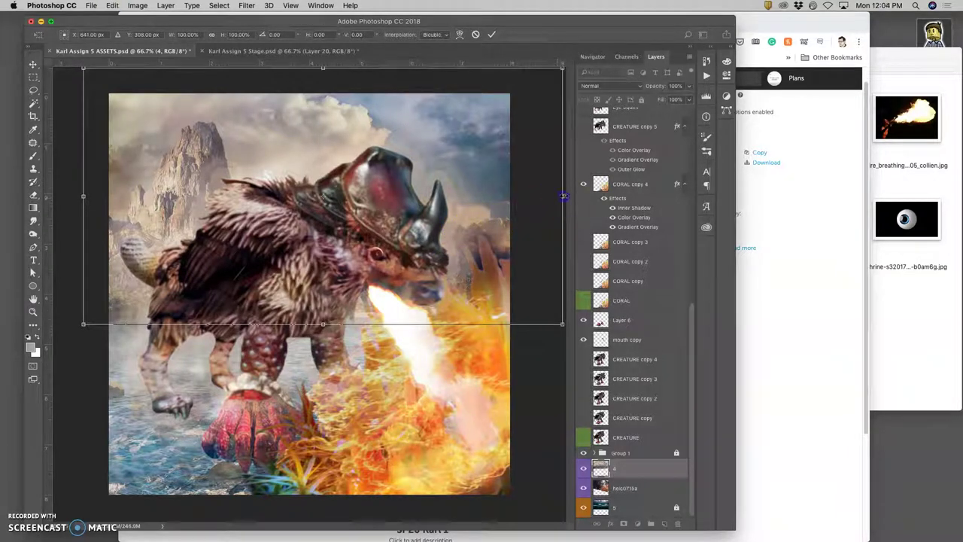
key(Return)
key(e)
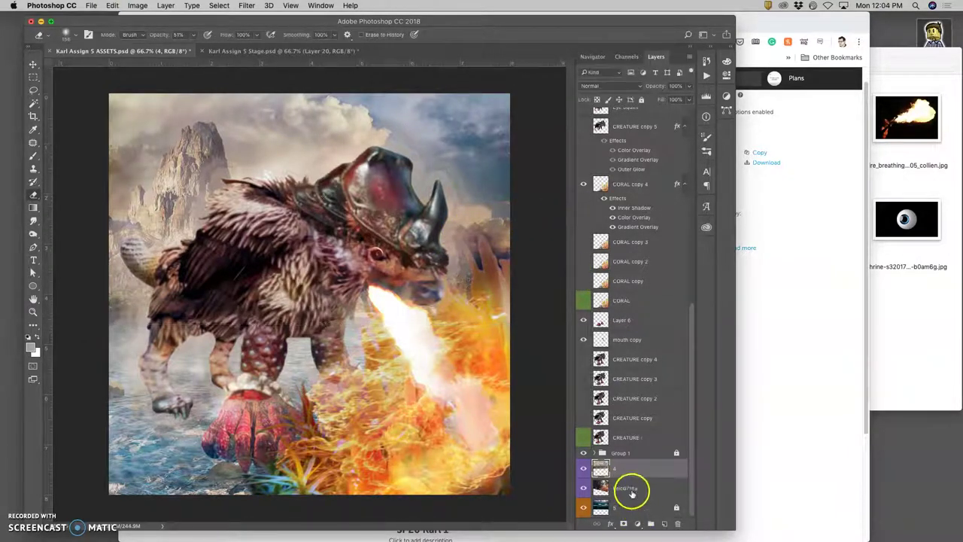
Rotate the heic0715a layer about one degree clockwise
click(632, 491)
key(ctrl+t)
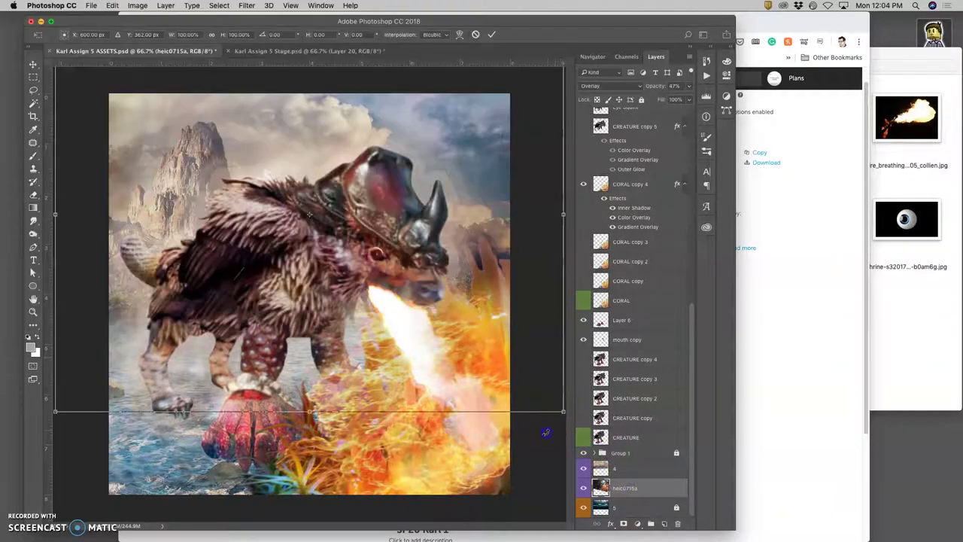
drag(545, 432, 546, 433)
key(Return)
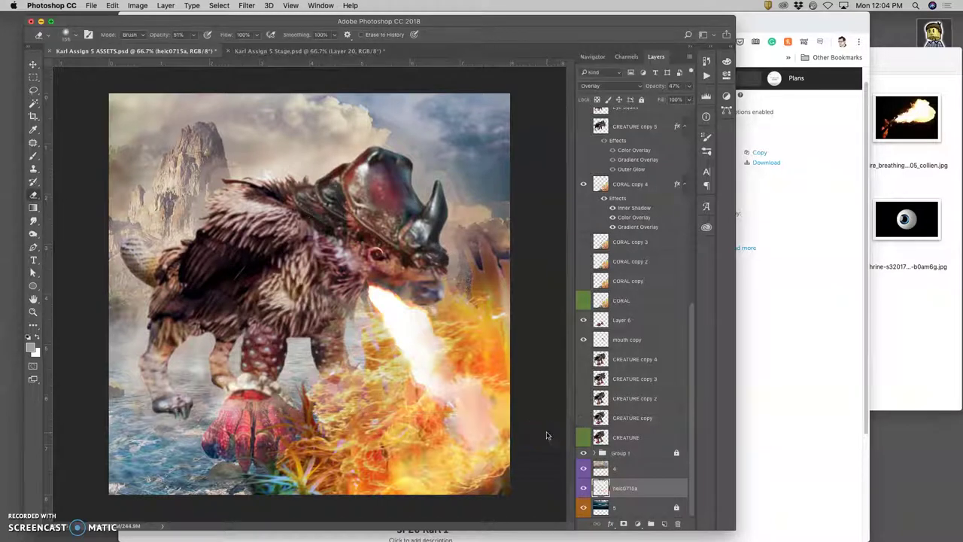
key(e)
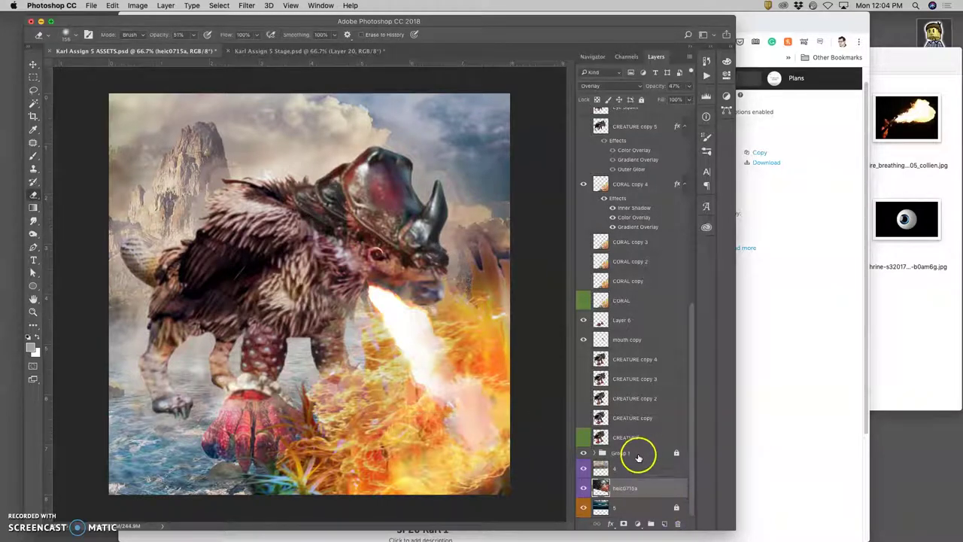
Duplicate CORAL copy 4 and set the copy's Inner Shadow to 79% opacity, size 150
click(620, 187)
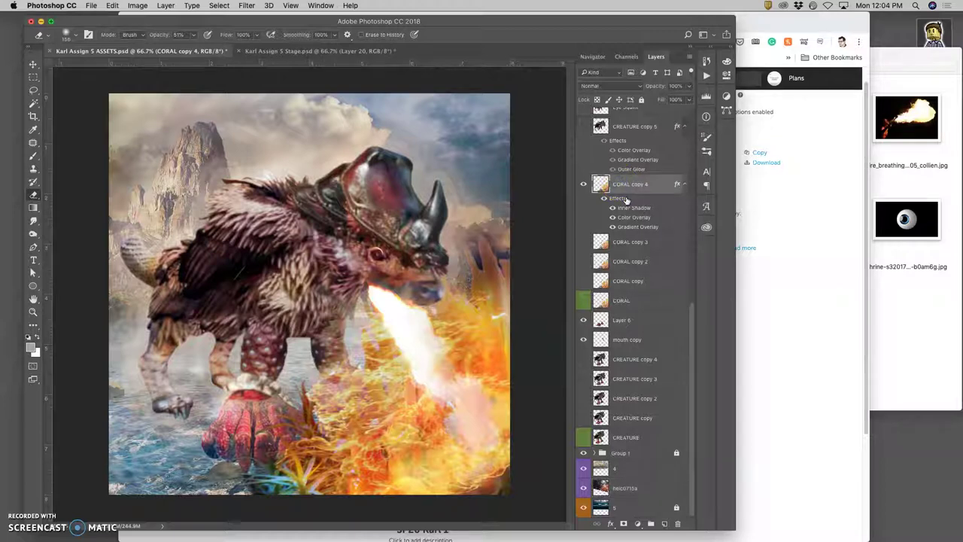
key(super+j)
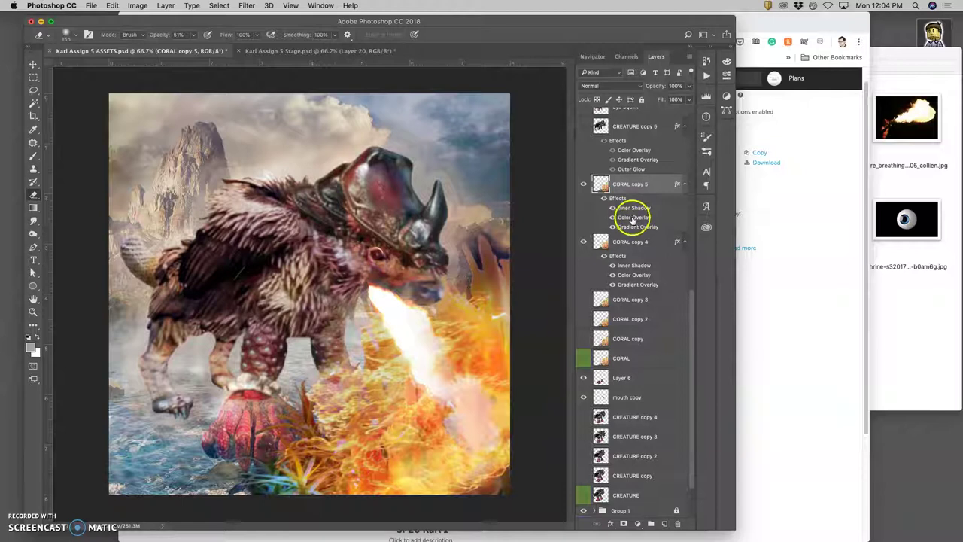
double_click(625, 210)
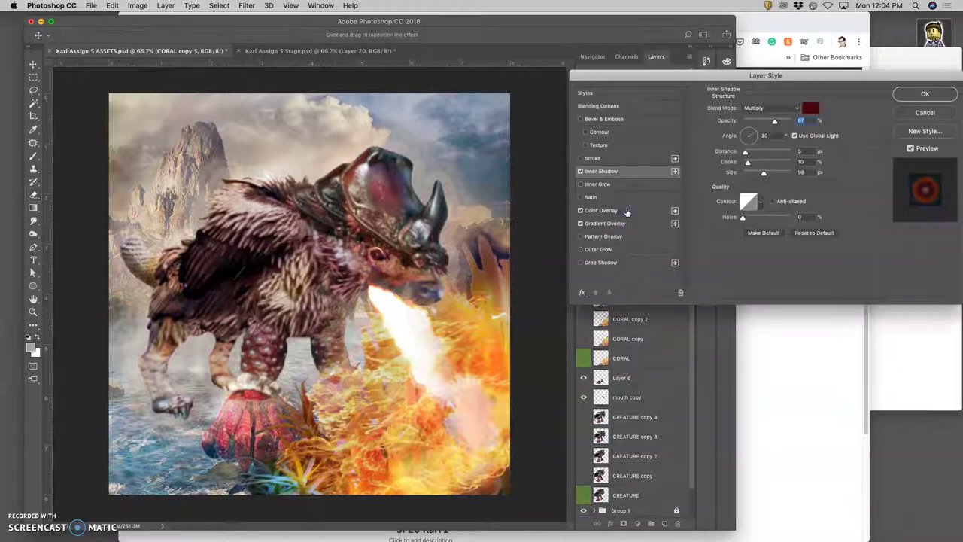
drag(770, 122, 784, 123)
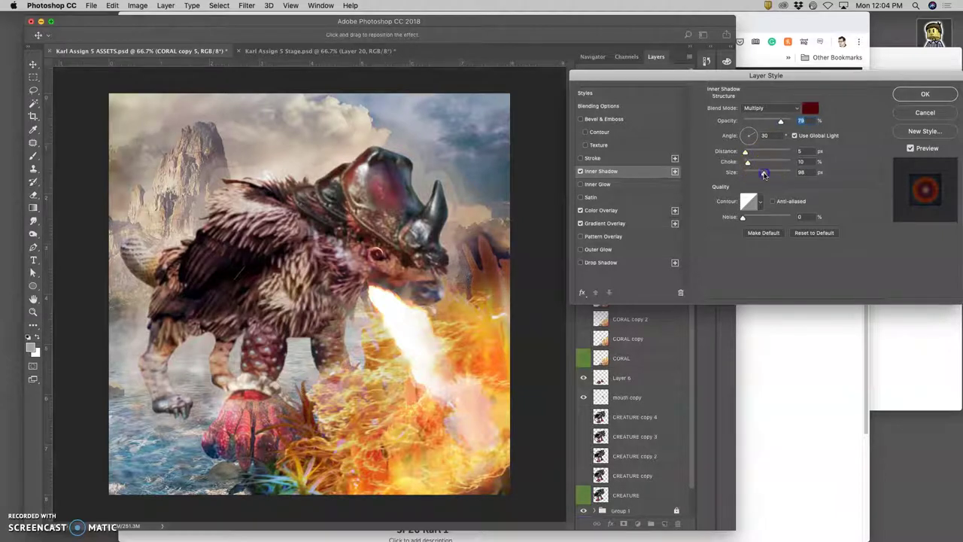
drag(766, 174, 774, 174)
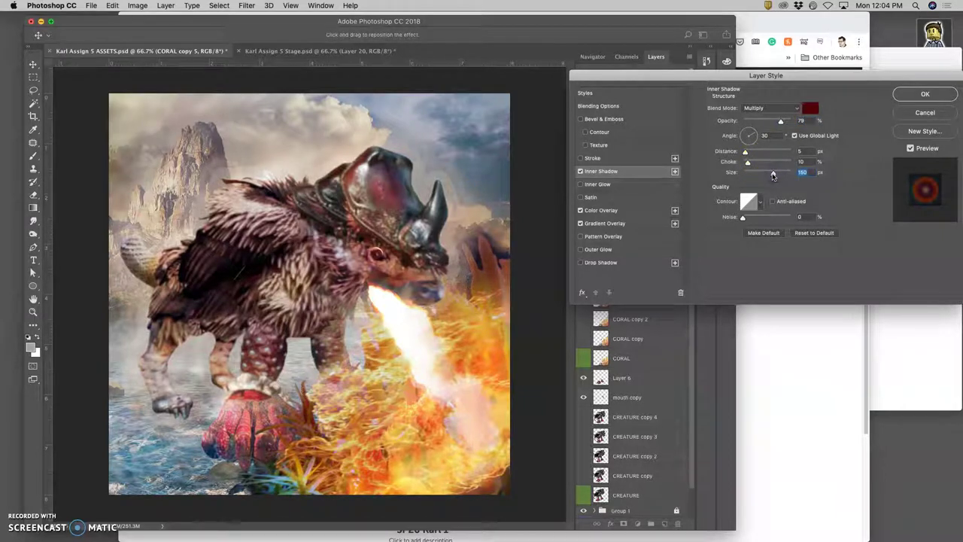
click(914, 96)
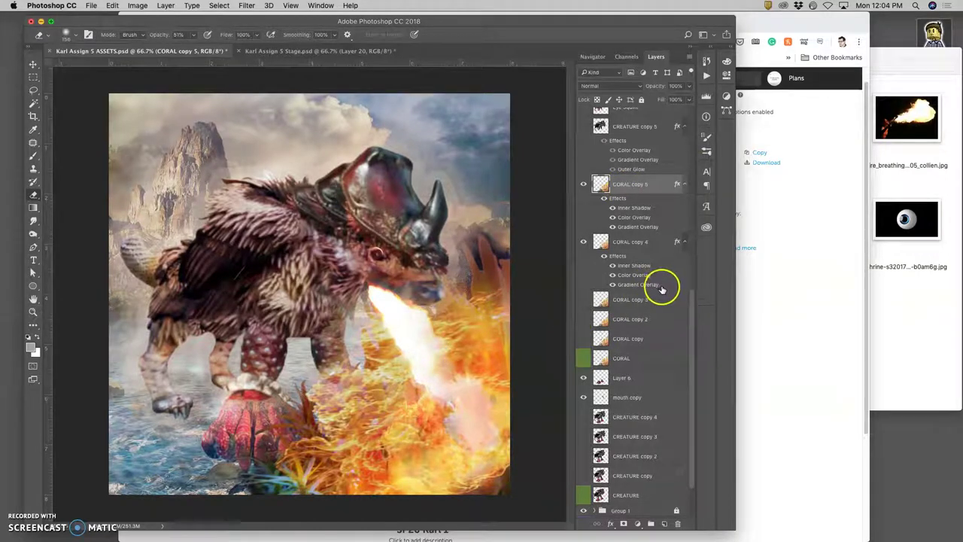
Scroll down the Layers panel and select the background layer 5
scroll(657, 290, down, 3)
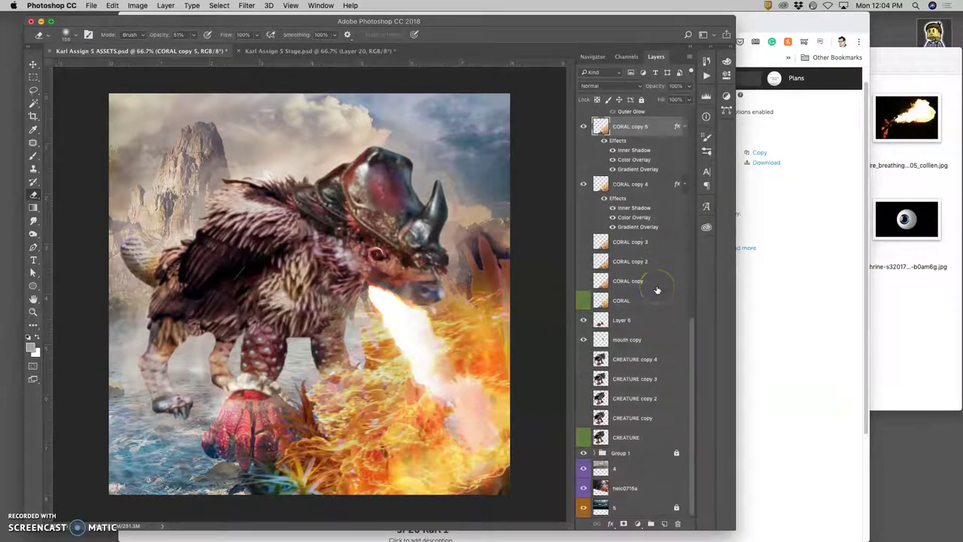
click(652, 441)
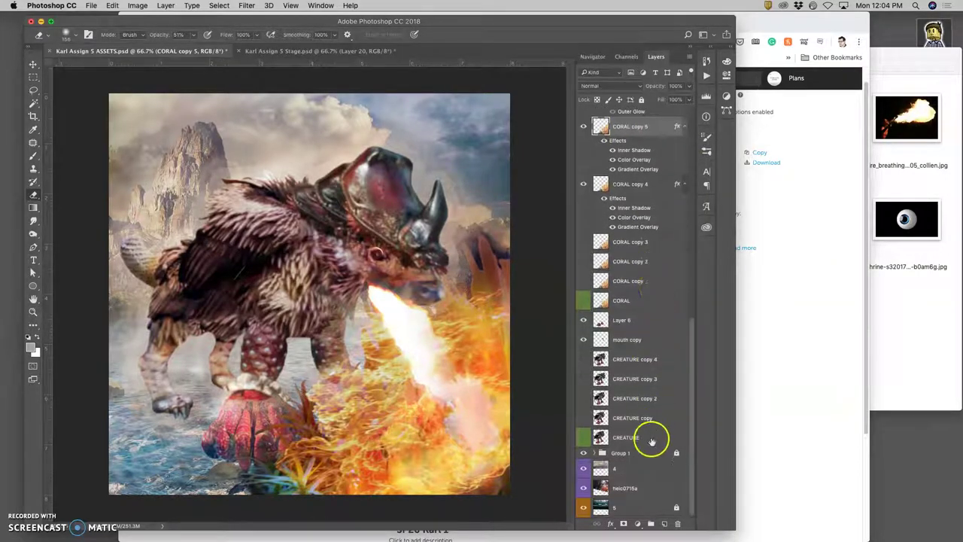
click(629, 508)
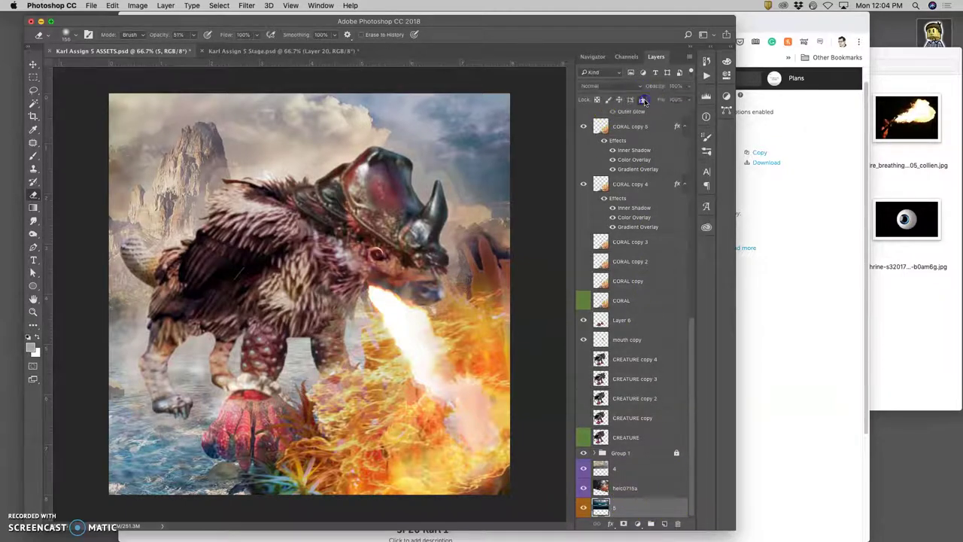
Give layer 5 an Inner Shadow with increased distance
double_click(631, 506)
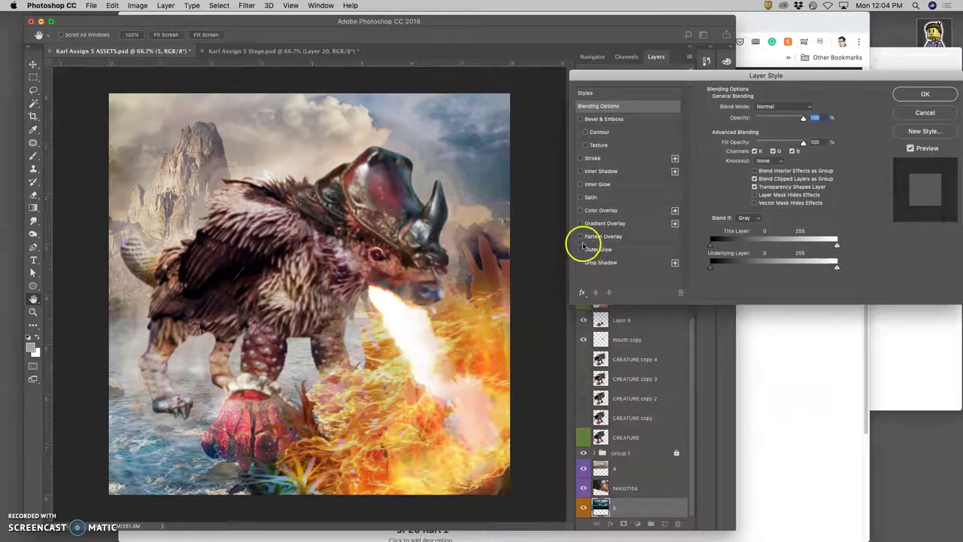
click(581, 171)
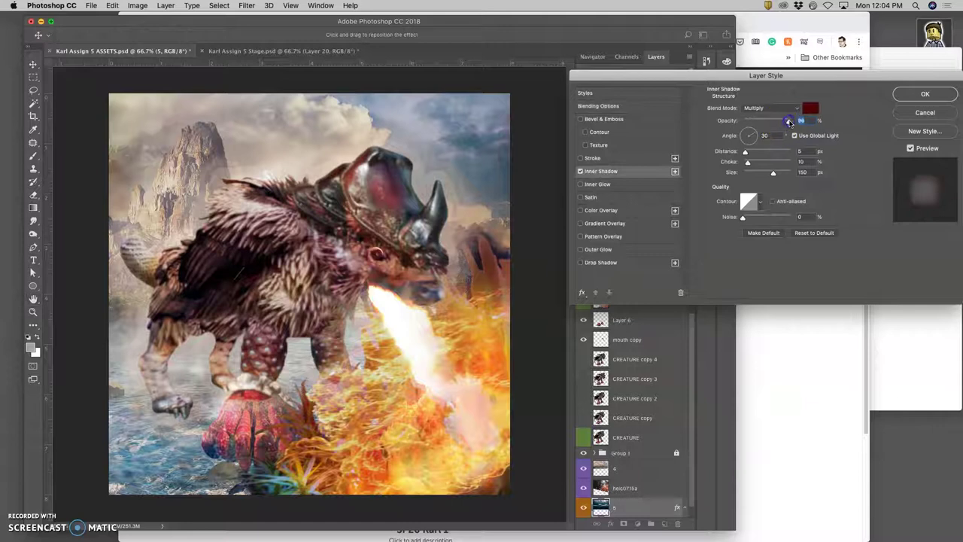
mouse_move(745, 151)
mouse_down()
mouse_move(770, 164)
mouse_move(555, 164)
mouse_move(765, 165)
mouse_up()
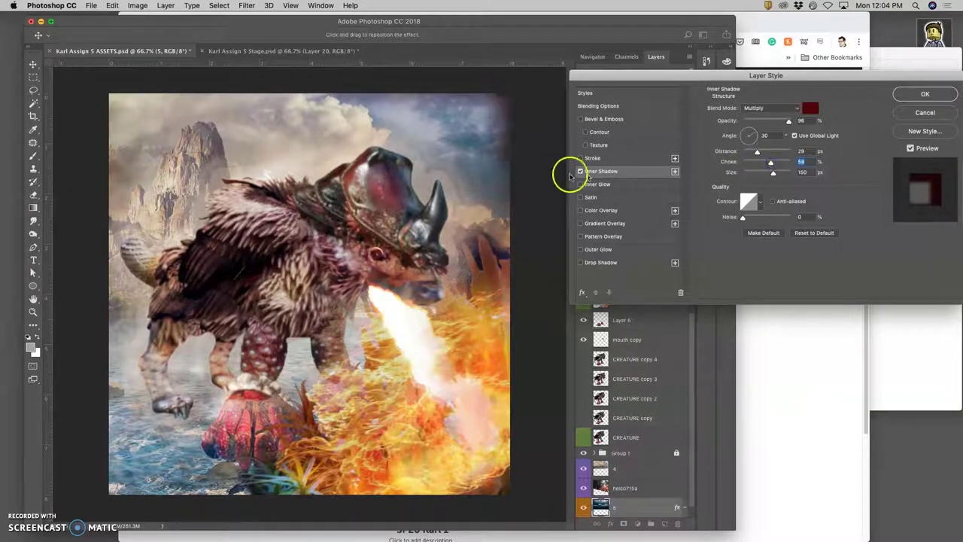
click(923, 97)
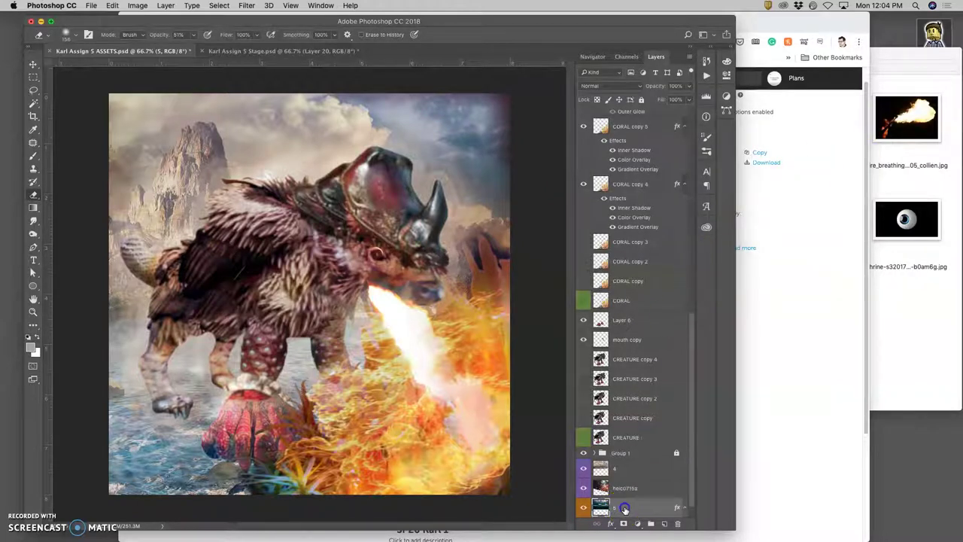
Turn on a Color Overlay effect for layer 5 and show its settings
double_click(622, 507)
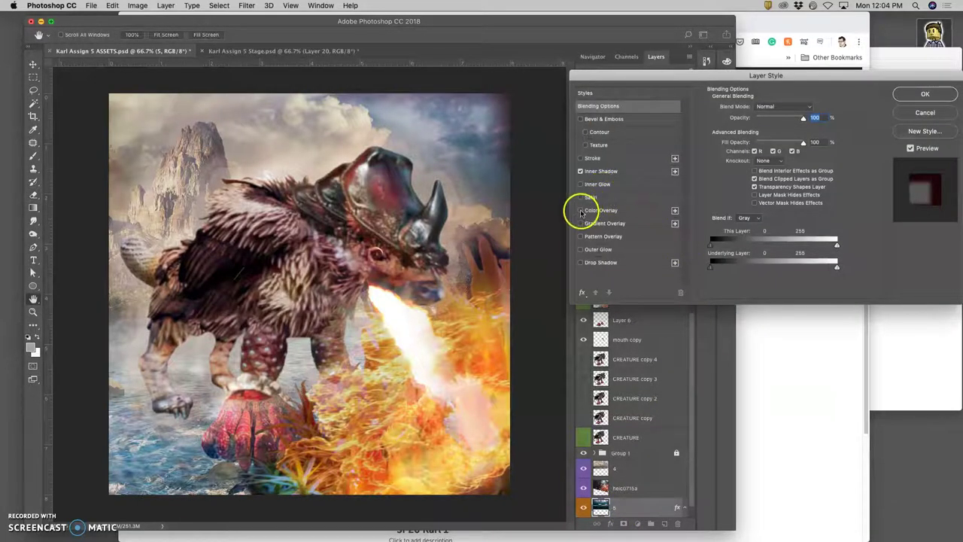
click(580, 210)
click(600, 210)
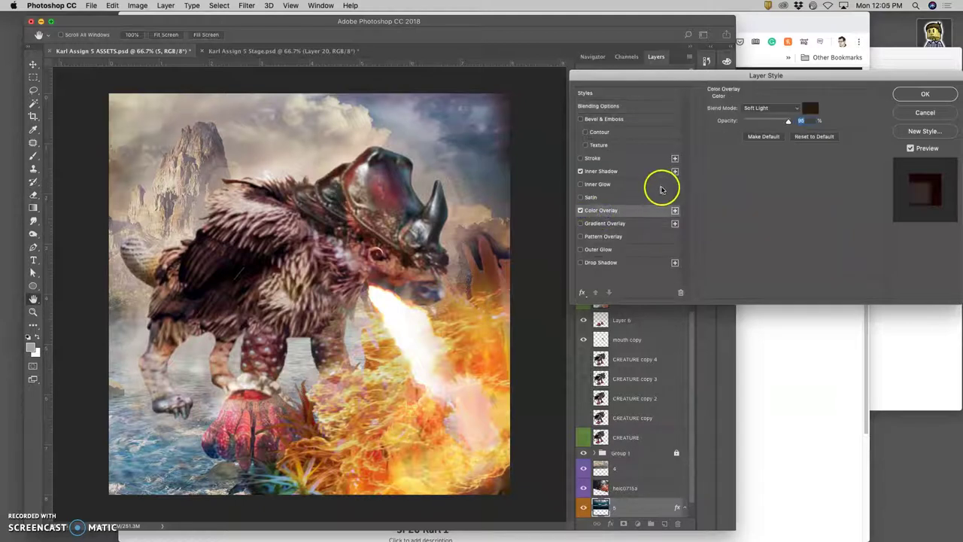
Apply layer 5's style, toggle its visibility to compare, and check the Stage file
click(925, 96)
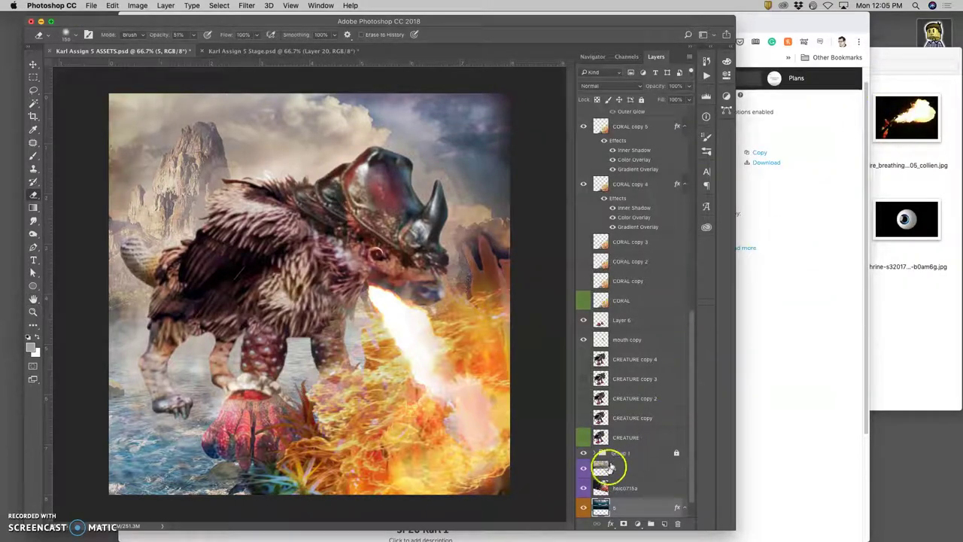
click(583, 509)
click(582, 509)
click(311, 50)
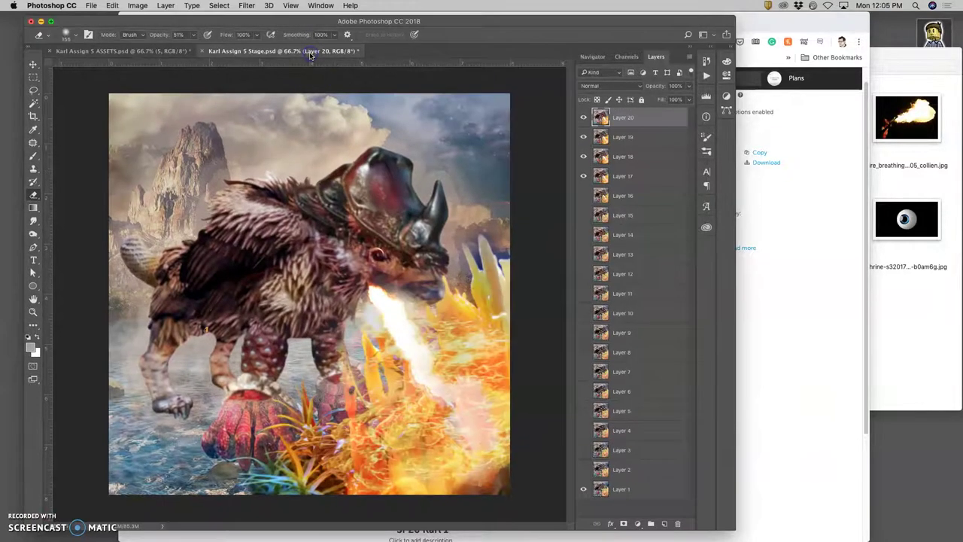
click(168, 53)
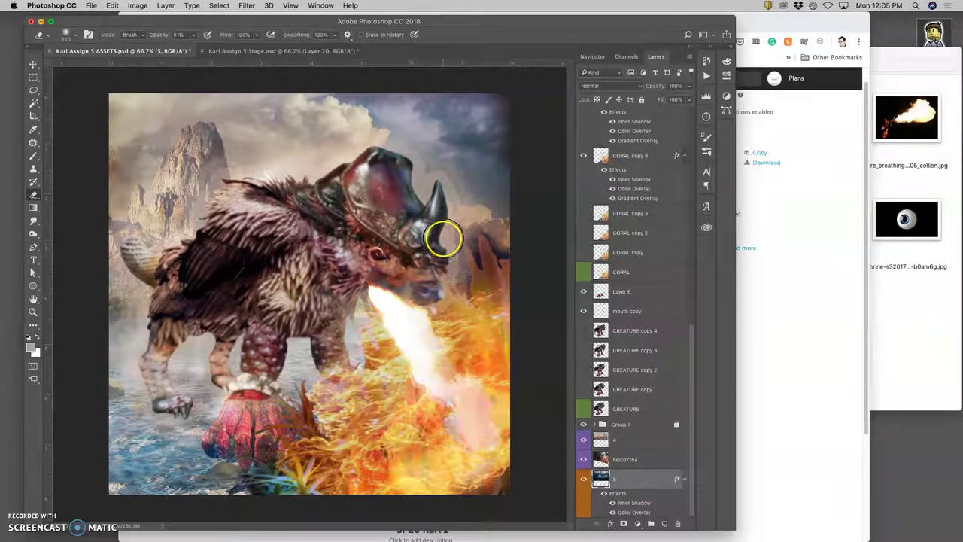
Raise the heic0715a overlay layer's opacity to 85%
scroll(666, 211, down, 5)
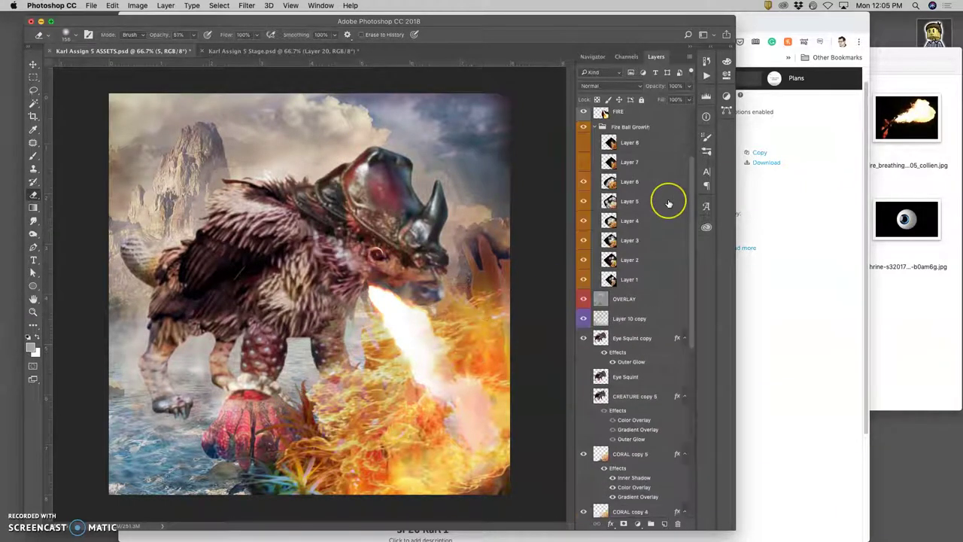
scroll(665, 207, up, 8)
scroll(666, 215, down, 4)
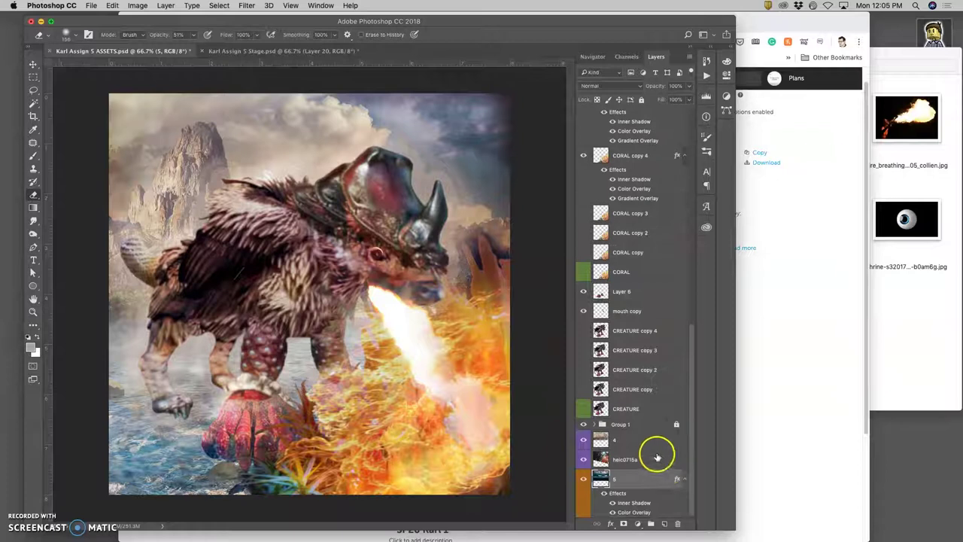
click(652, 457)
drag(692, 91, 670, 99)
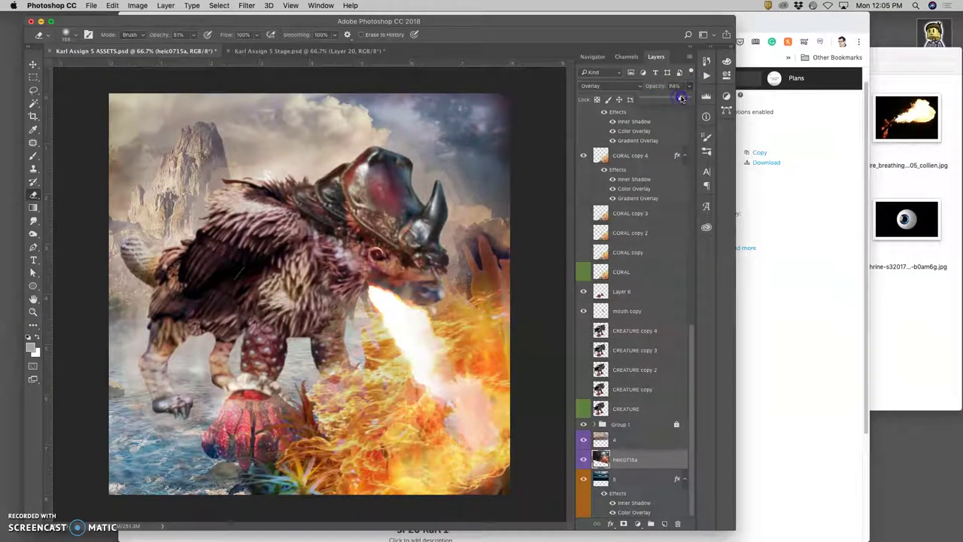
Flip between the Stage and ASSETS files to compare the result
click(256, 50)
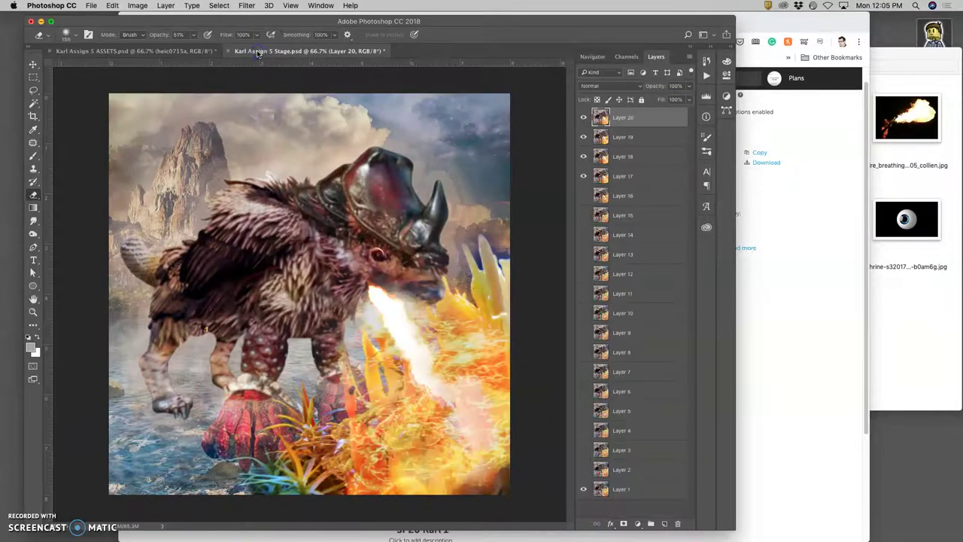
click(178, 51)
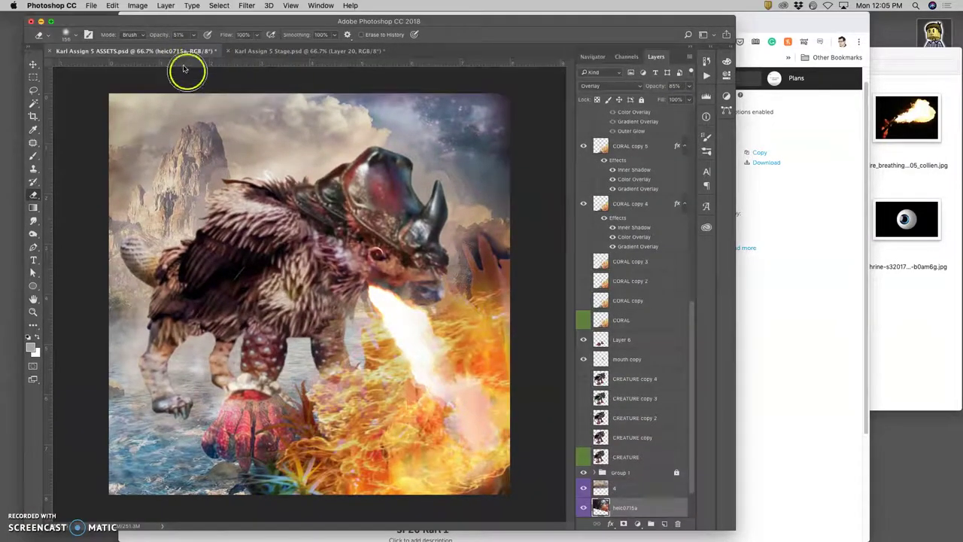
click(260, 51)
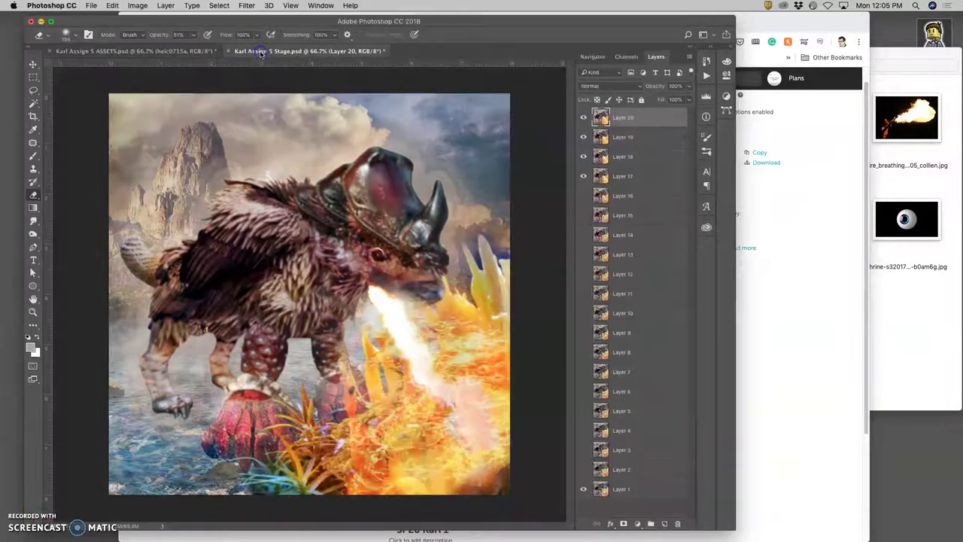
click(196, 51)
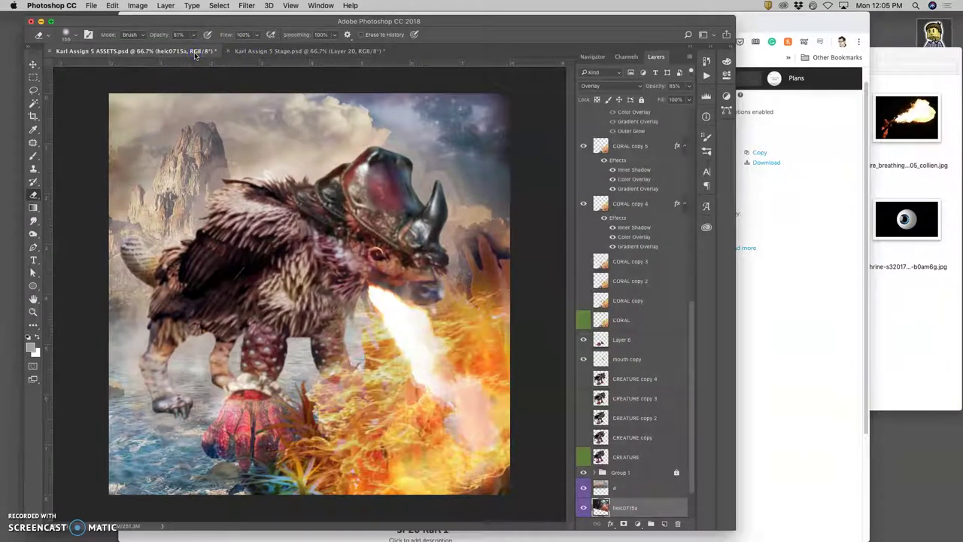
click(253, 51)
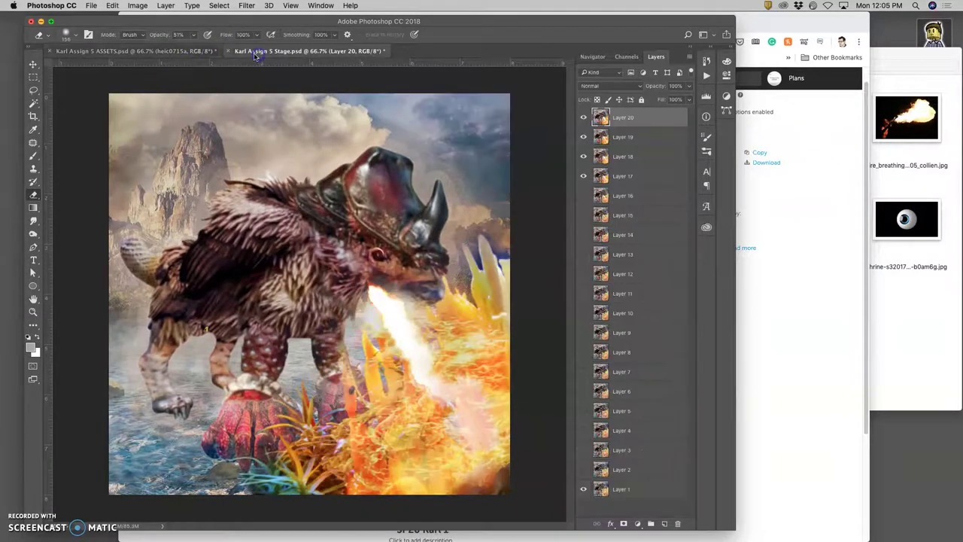
click(194, 52)
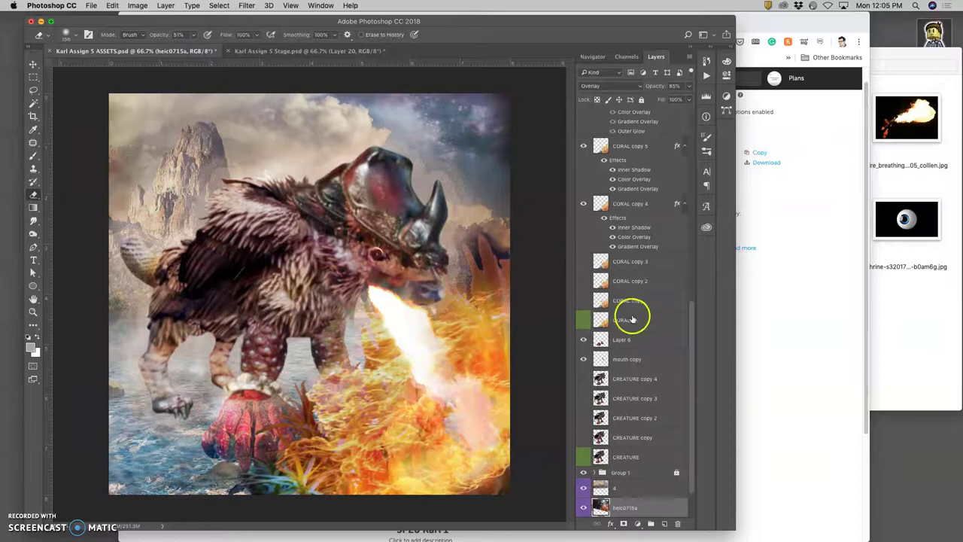
scroll(629, 318, up, 10)
Merge all visible layers into a new layer above FIRE copy 5
click(627, 122)
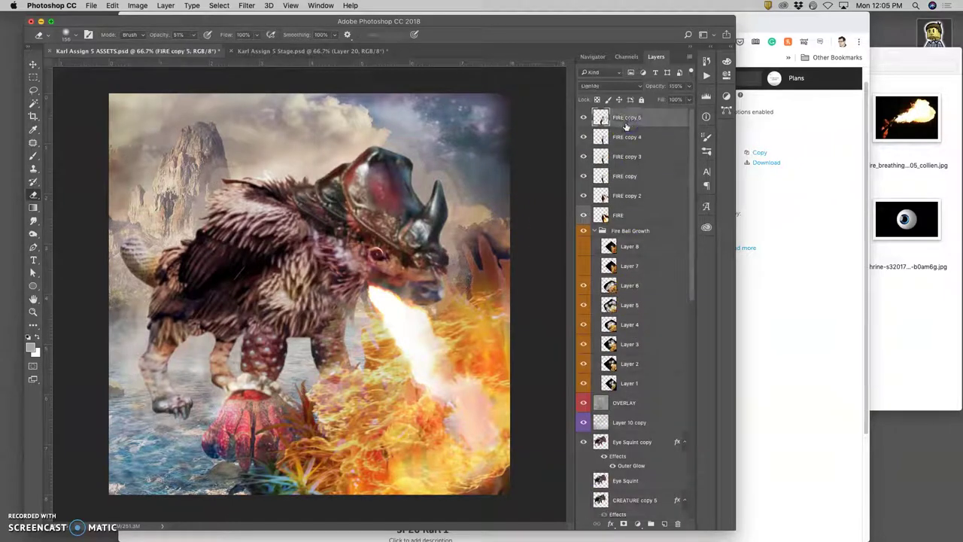
click(161, 6)
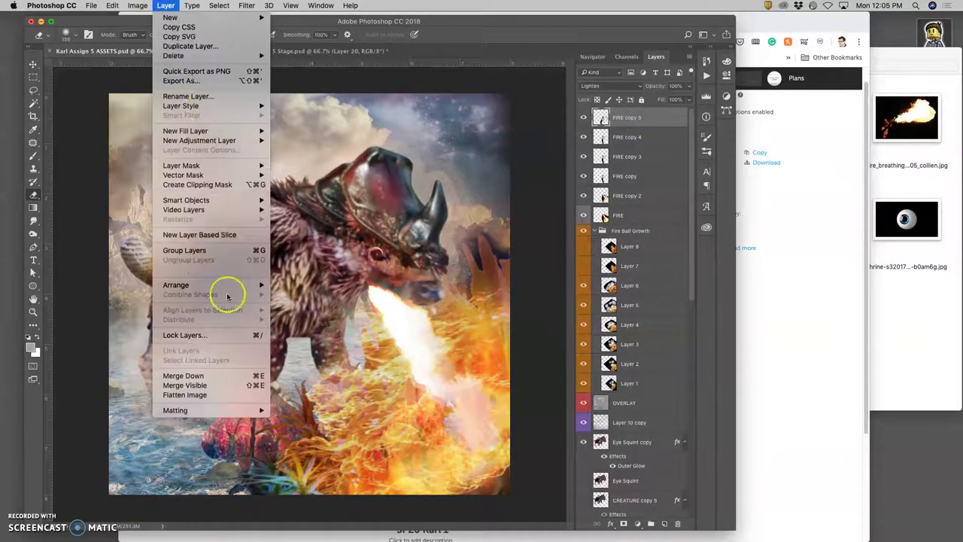
alt+click(216, 366)
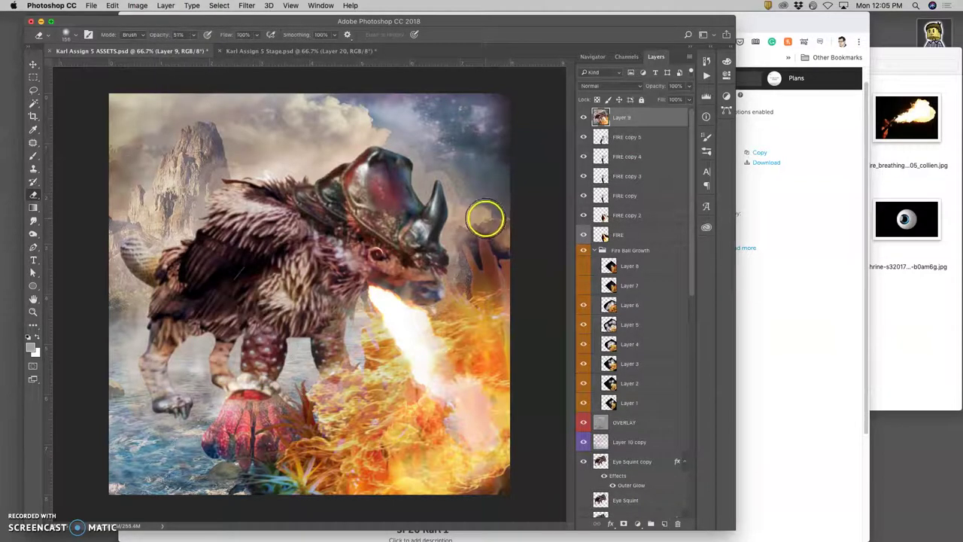
Copy the whole merged frame, paste it into Stage as Layer 21, and save
click(219, 6)
click(219, 16)
key(super+c)
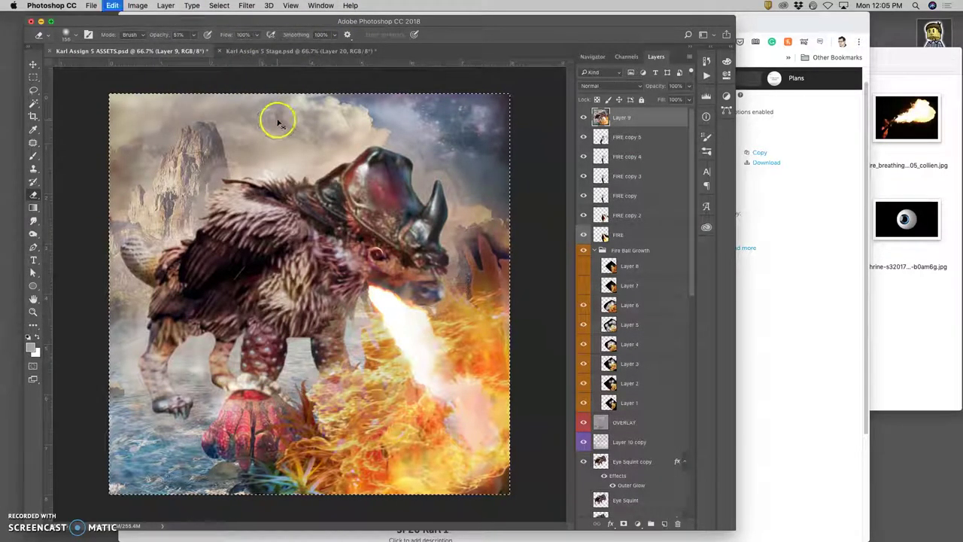
click(280, 52)
key(super+v)
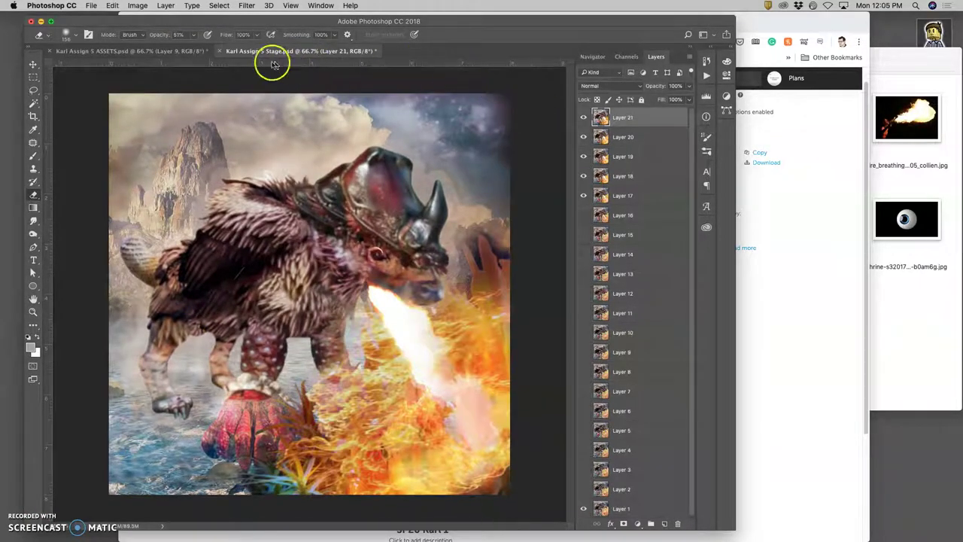
key(super+s)
Back in ASSETS, deselect and delete the temporary merged Layer 9
click(164, 52)
key(super+a)
click(623, 119)
key(super+d)
key(Delete)
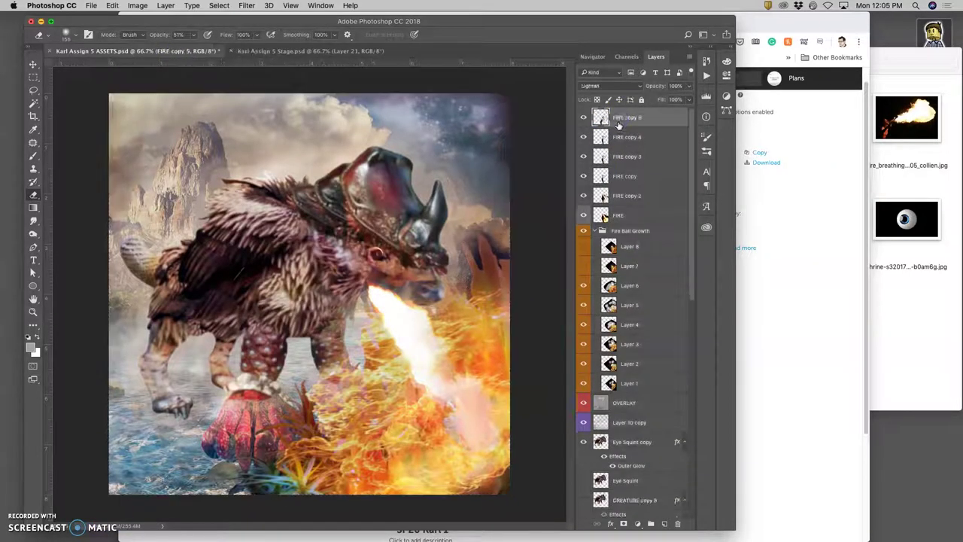
click(640, 147)
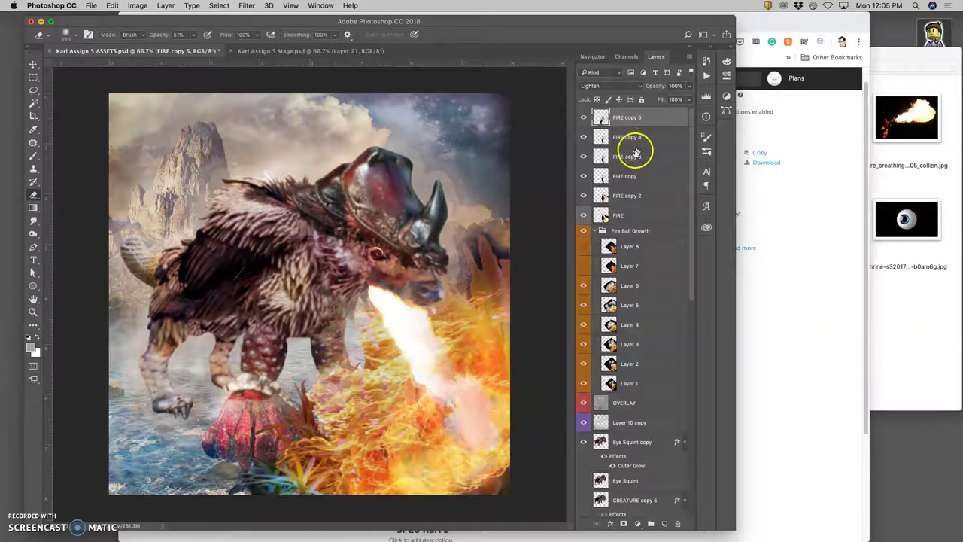
Show Layer 7 and scale its fire to about 129%, moved down-left and rotated about 13°
click(584, 268)
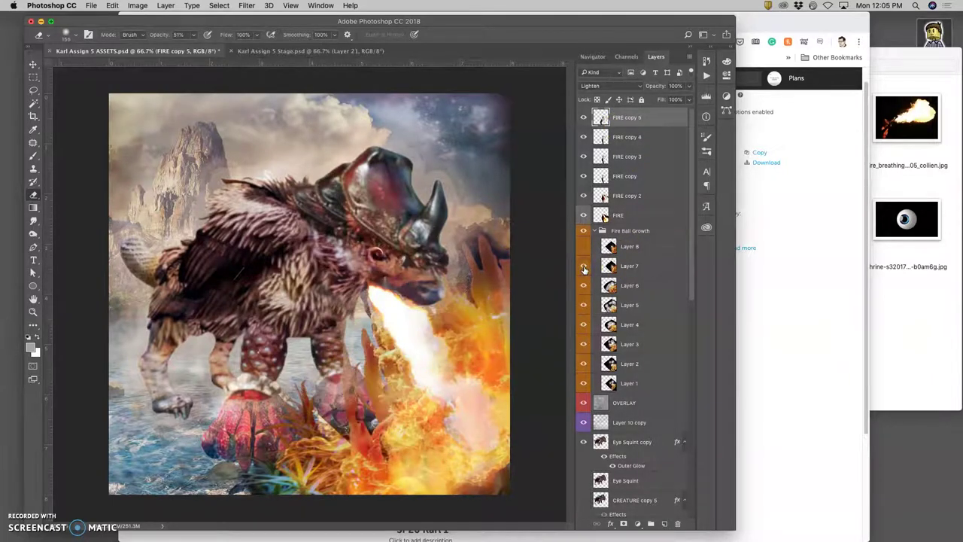
click(629, 267)
key(super+t)
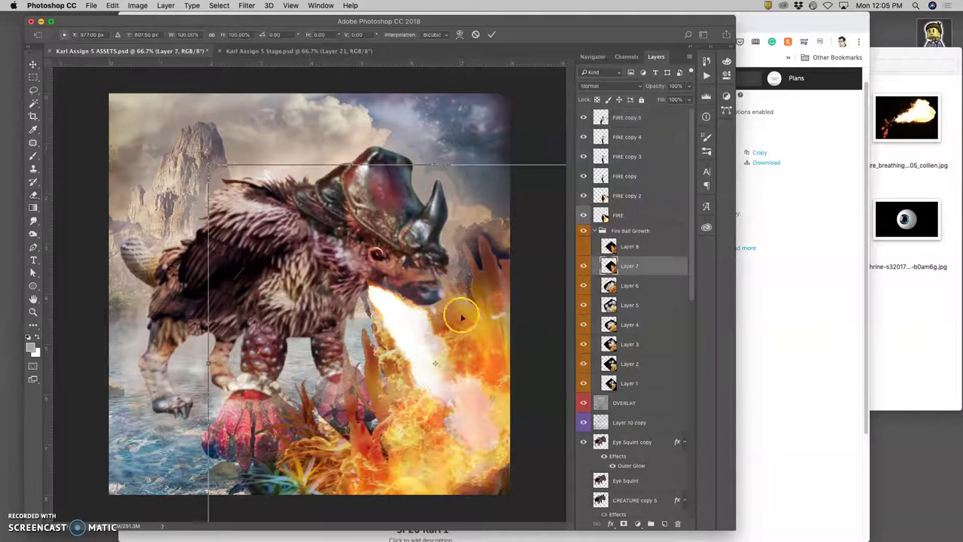
click(223, 180)
drag(208, 166, 30, 120)
drag(480, 331, 432, 410)
drag(510, 92, 544, 187)
drag(474, 282, 512, 293)
Warp Layer 7's flames to bend inward, then move Layer 7 up toward Layer 8
right_click(427, 348)
click(446, 410)
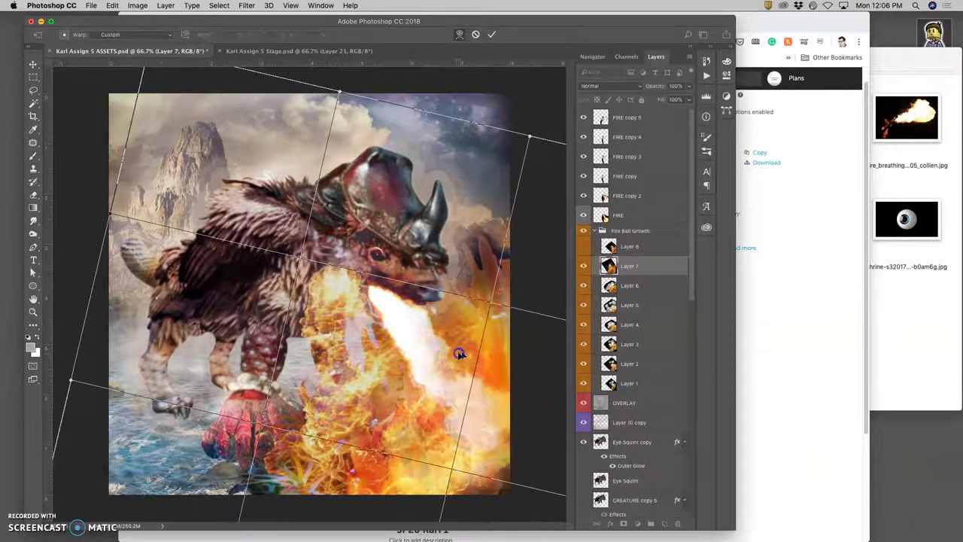
mouse_move(458, 351)
mouse_down()
mouse_move(451, 338)
mouse_move(519, 353)
mouse_move(451, 354)
mouse_up()
click(421, 434)
drag(293, 471, 404, 365)
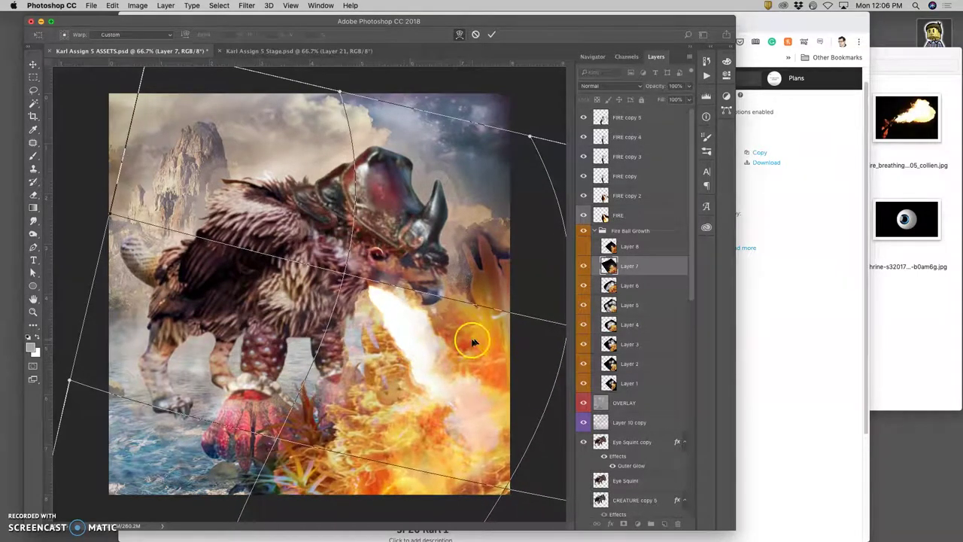
key(Return)
key(e)
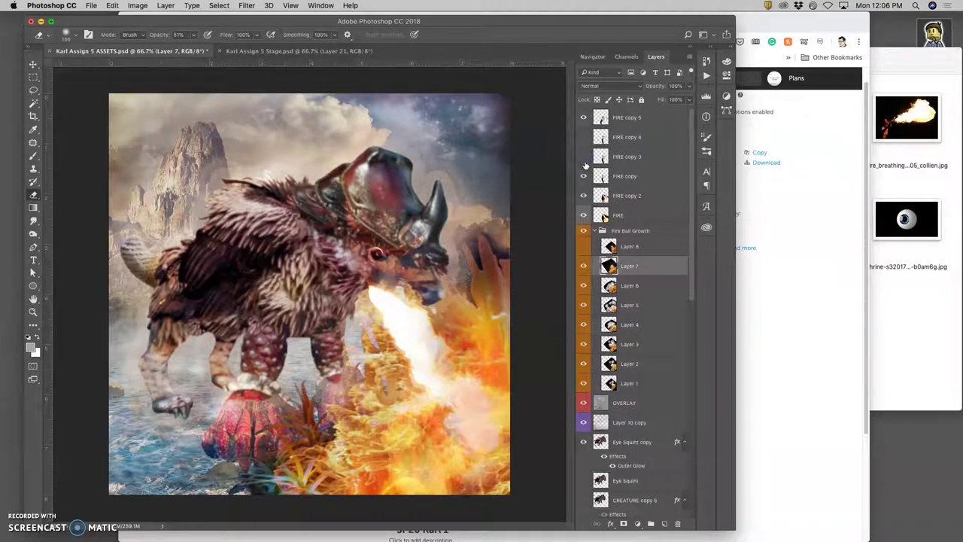
drag(621, 280, 587, 251)
Drop Layer 7 into place and warp Layer 8's fire outward to the left, up-right and down
click(623, 248)
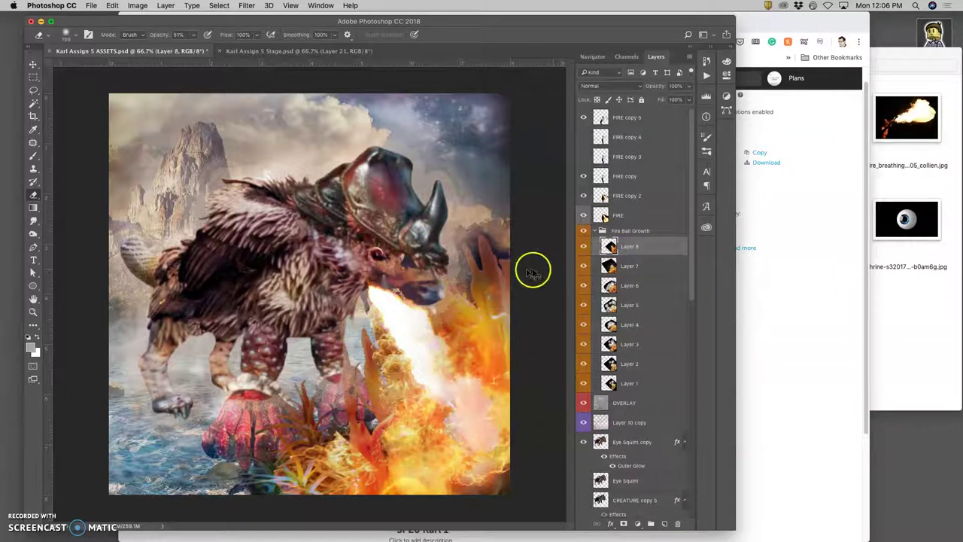
key(ctrl+t)
right_click(328, 345)
click(353, 408)
drag(302, 406, 210, 401)
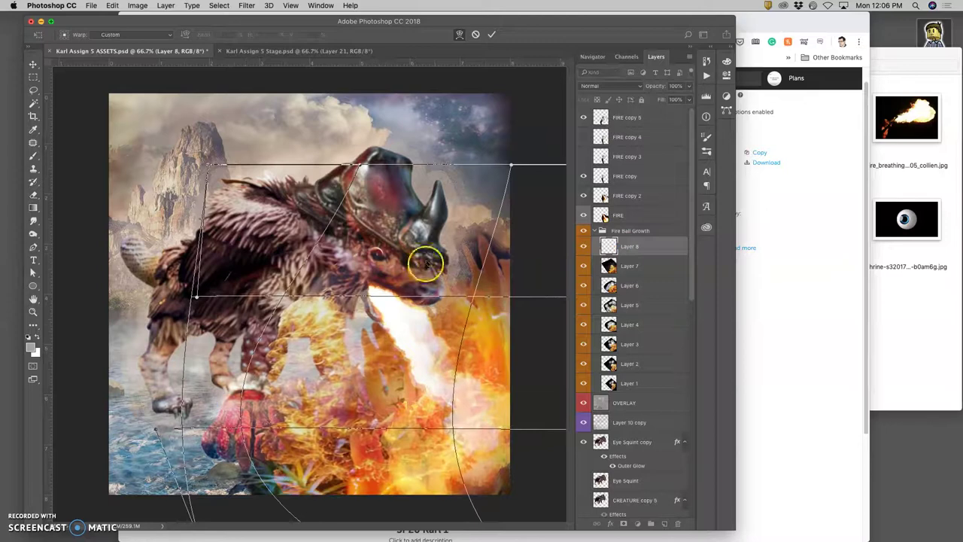
drag(428, 252, 542, 249)
drag(508, 444, 509, 457)
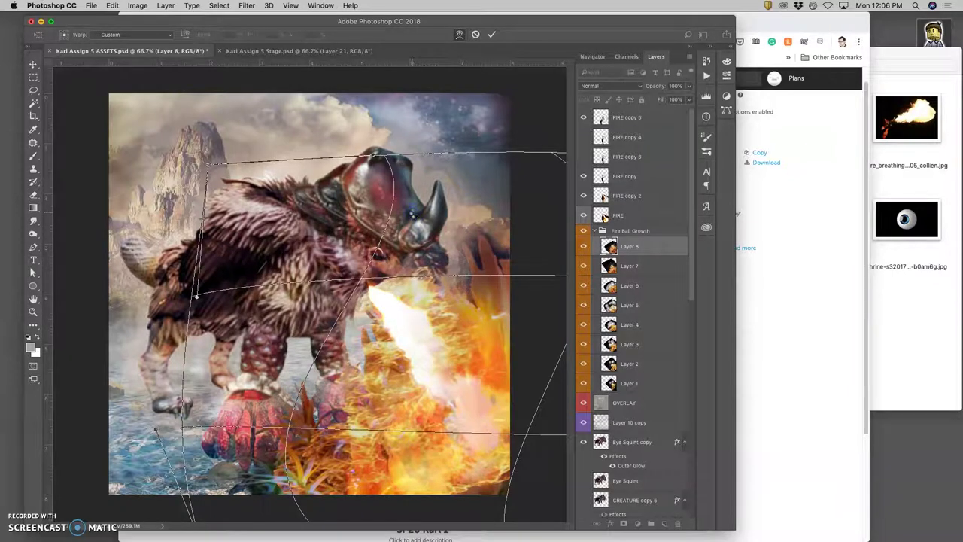
key(Return)
Erase Layer 8's fire from the creature's muzzle and compare with the Stage file
key(e)
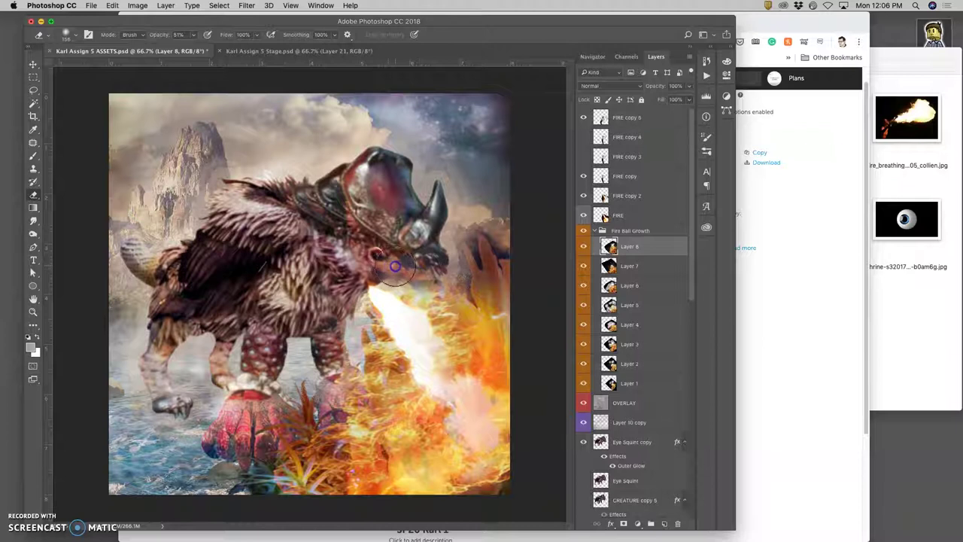
mouse_move(376, 267)
mouse_down()
mouse_move(353, 272)
mouse_move(333, 343)
mouse_move(246, 416)
mouse_up()
click(265, 53)
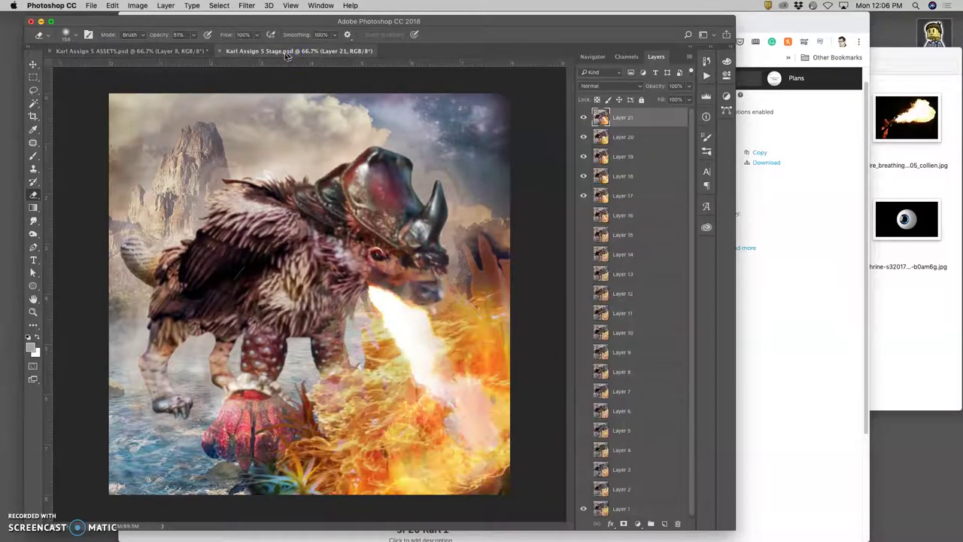
click(178, 51)
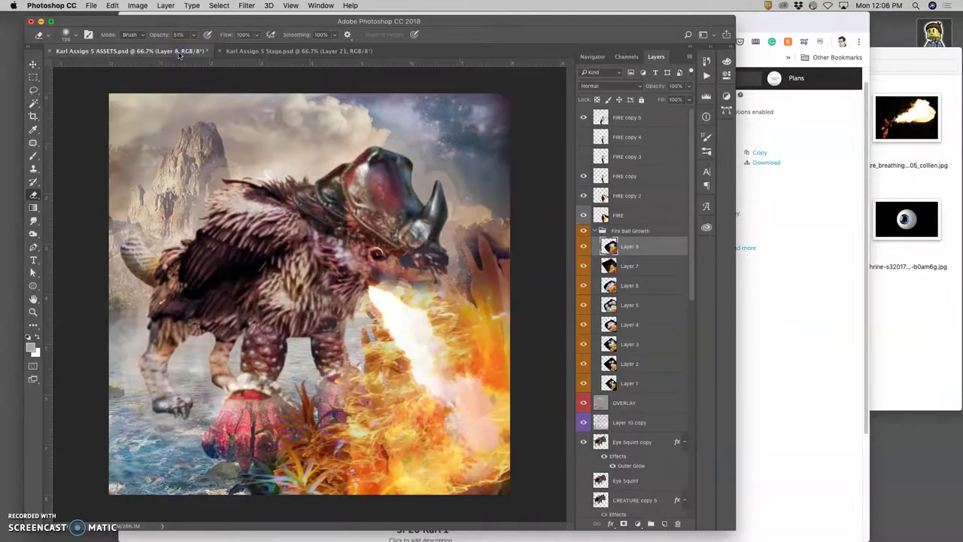
Erase fire at the horn tip, then duplicate the Fire Ball Growth group
click(464, 236)
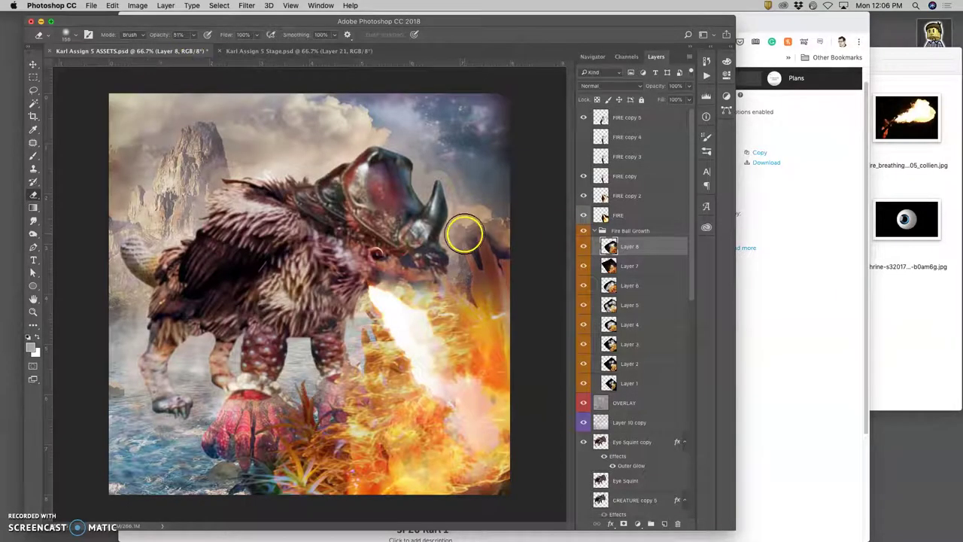
click(623, 232)
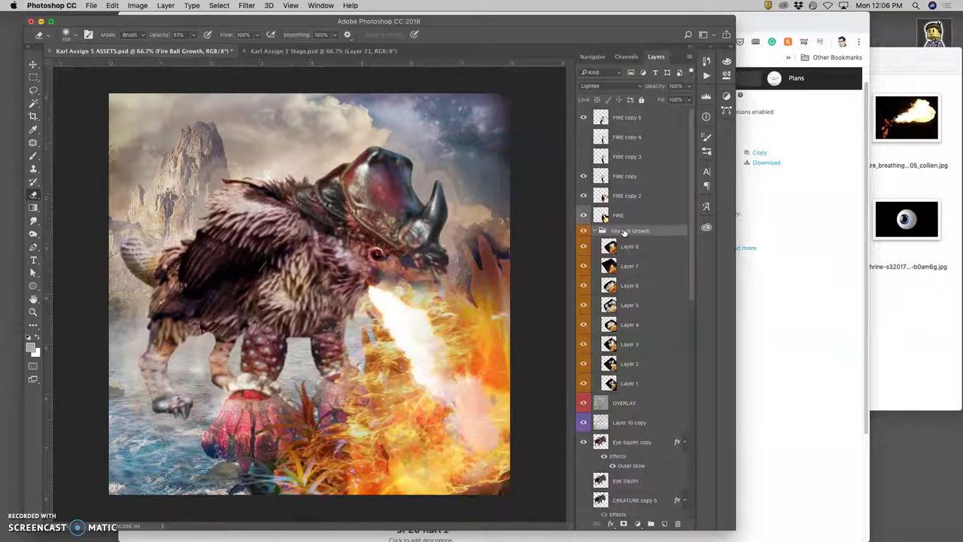
key(super+j)
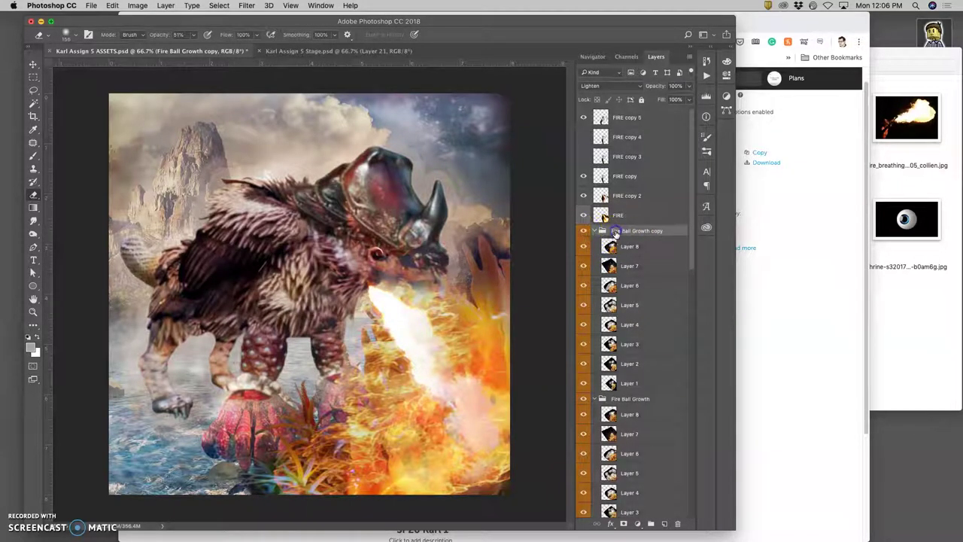
Scale the group copy to about 158%, rotate it about 3.4°, and shift it down over the creature
key(super+t)
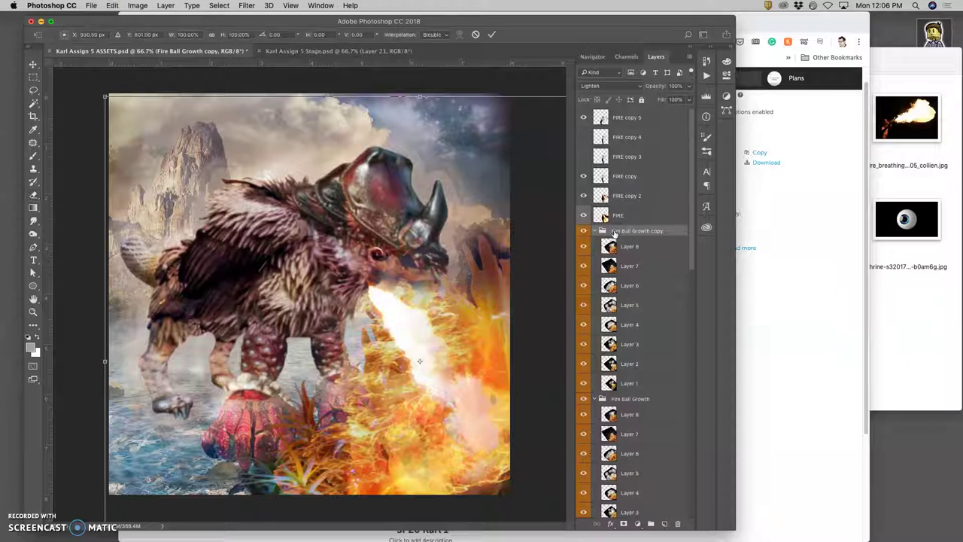
key(super+minus)
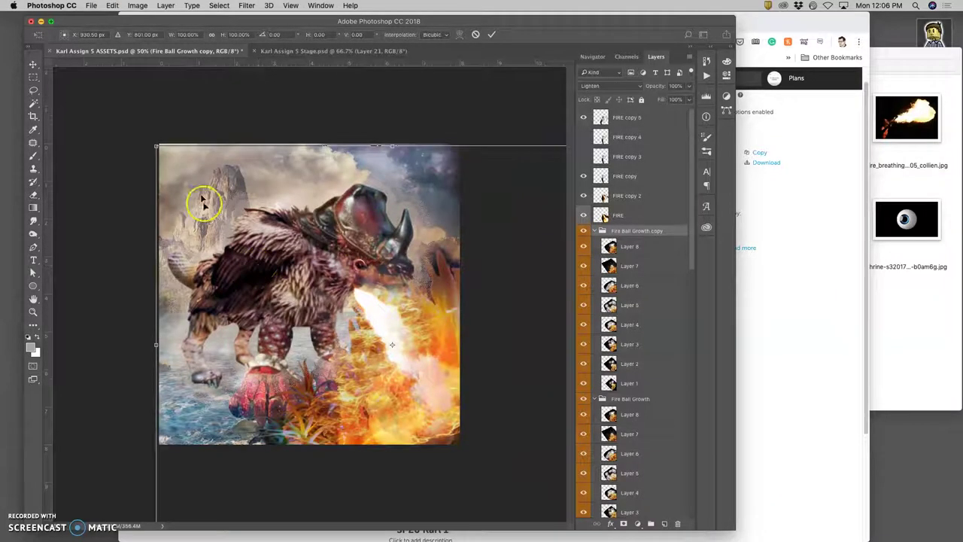
drag(157, 146, 70, 85)
click(307, 241)
drag(306, 241, 191, 184)
key(super+minus)
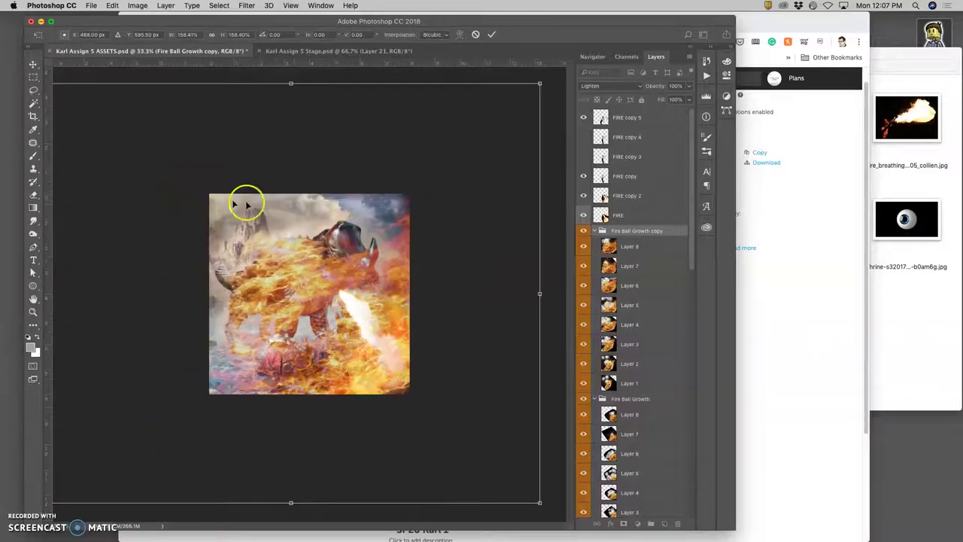
drag(555, 82, 562, 125)
drag(401, 257, 371, 292)
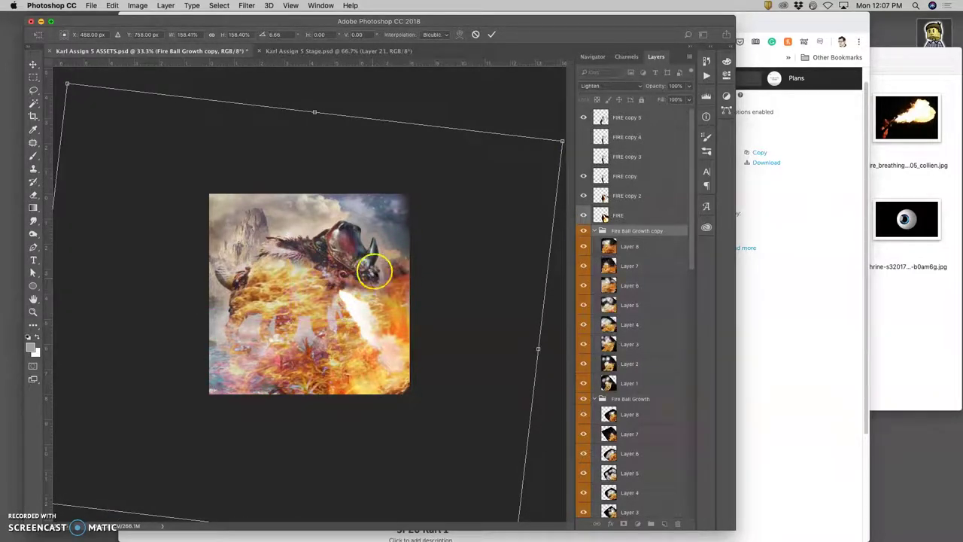
key(Return)
click(33, 194)
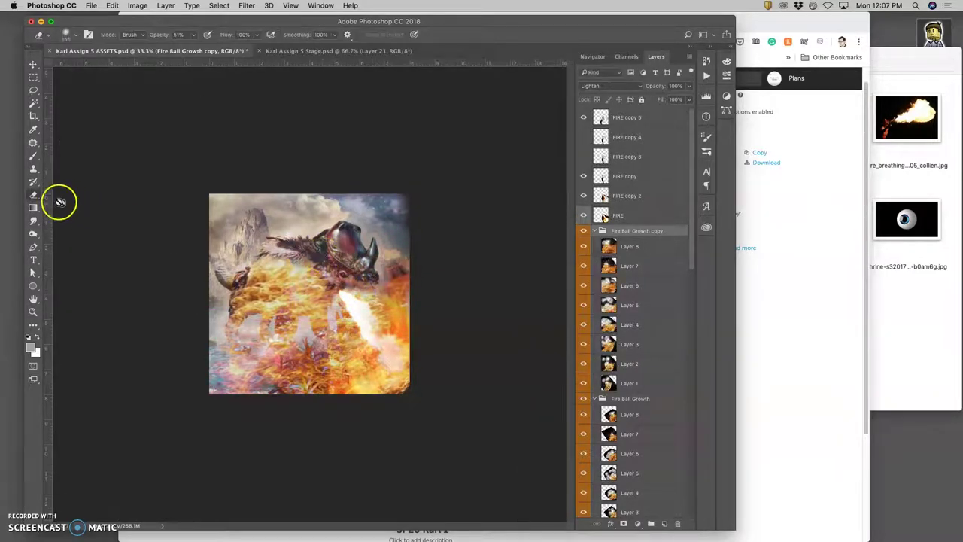
Hide Layer 8, then test an eraser stroke on Layer 7 over the creature and undo it
click(584, 251)
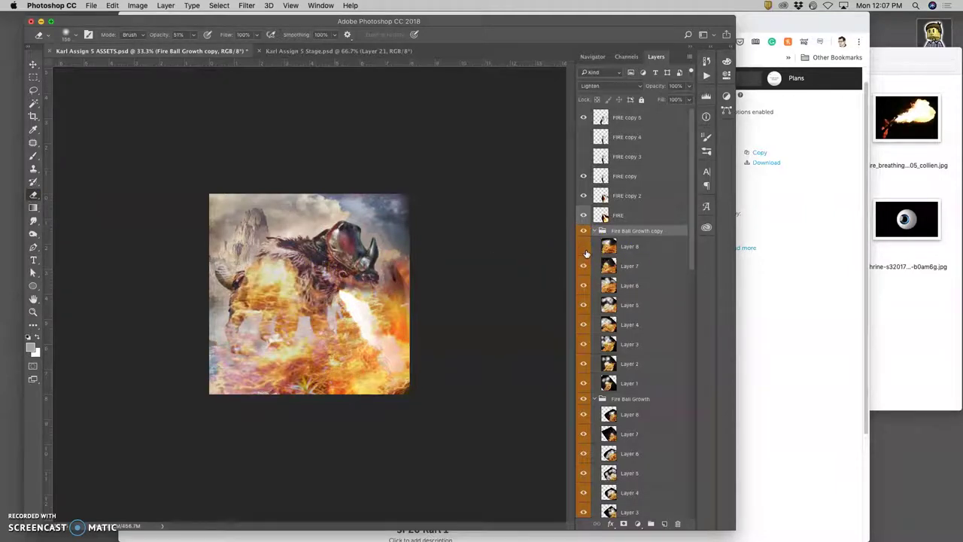
click(609, 266)
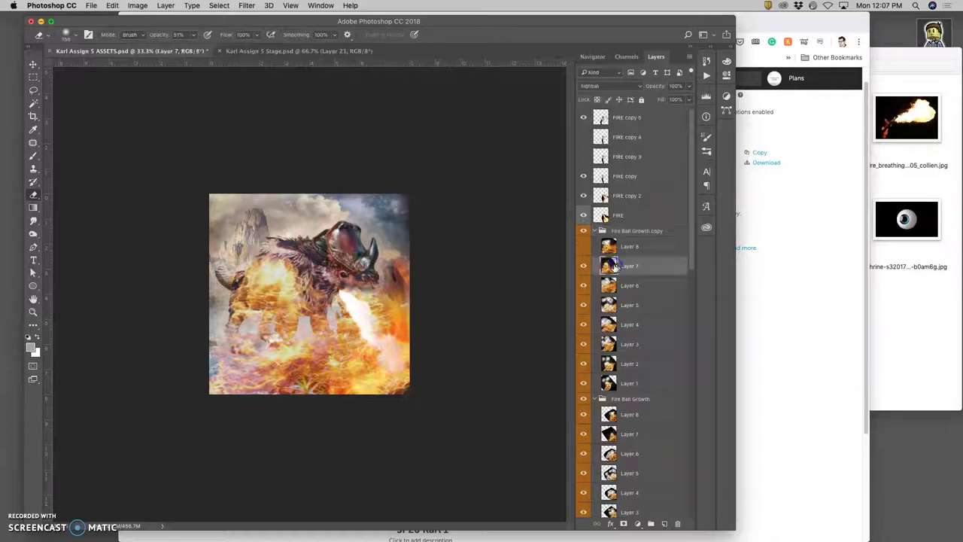
click(193, 35)
mouse_move(290, 219)
mouse_down()
mouse_move(292, 252)
mouse_move(268, 255)
mouse_move(302, 277)
mouse_move(261, 273)
mouse_move(269, 294)
mouse_move(269, 281)
mouse_move(301, 287)
mouse_move(273, 281)
mouse_move(259, 297)
mouse_move(317, 308)
mouse_up()
key(super+z)
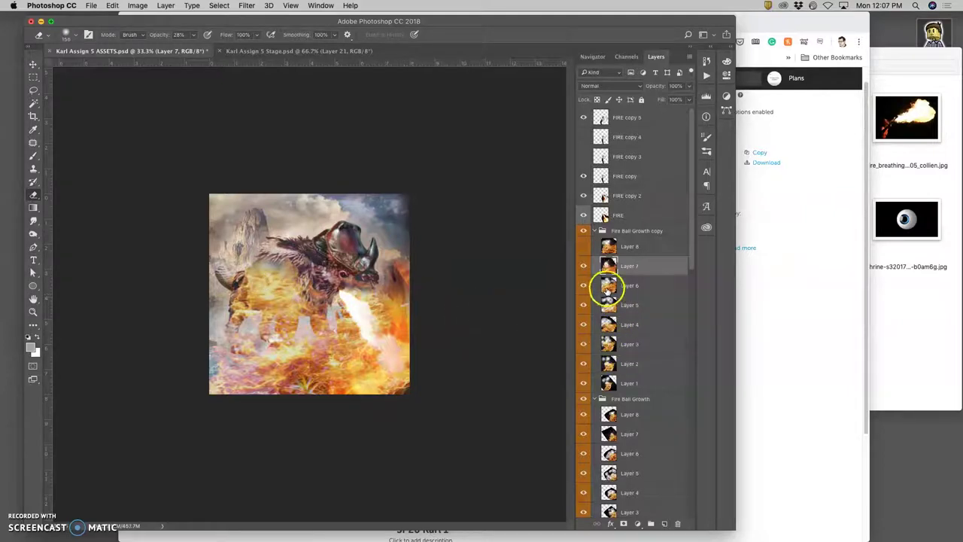
Toggle Layer 8's visibility and step through Layers 4–7 of the copy group
click(584, 245)
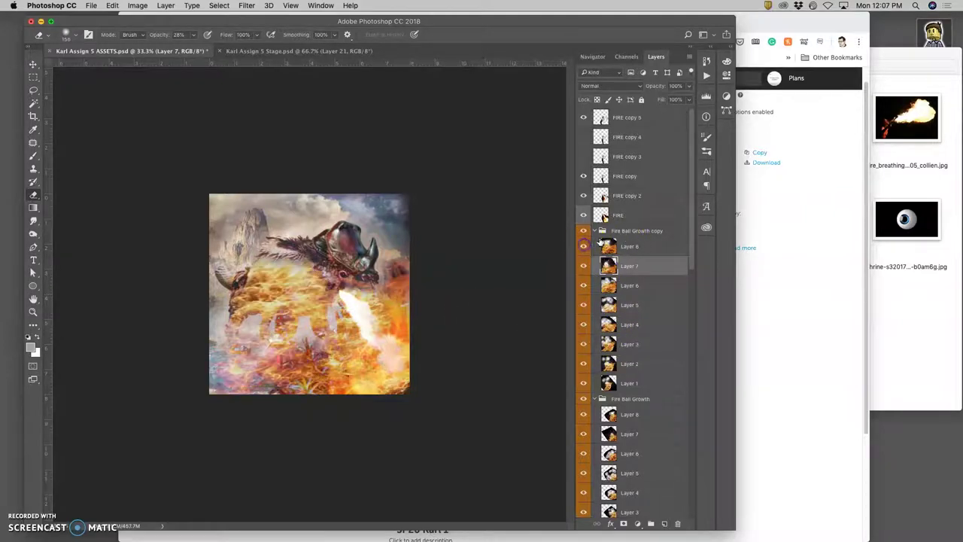
click(584, 246)
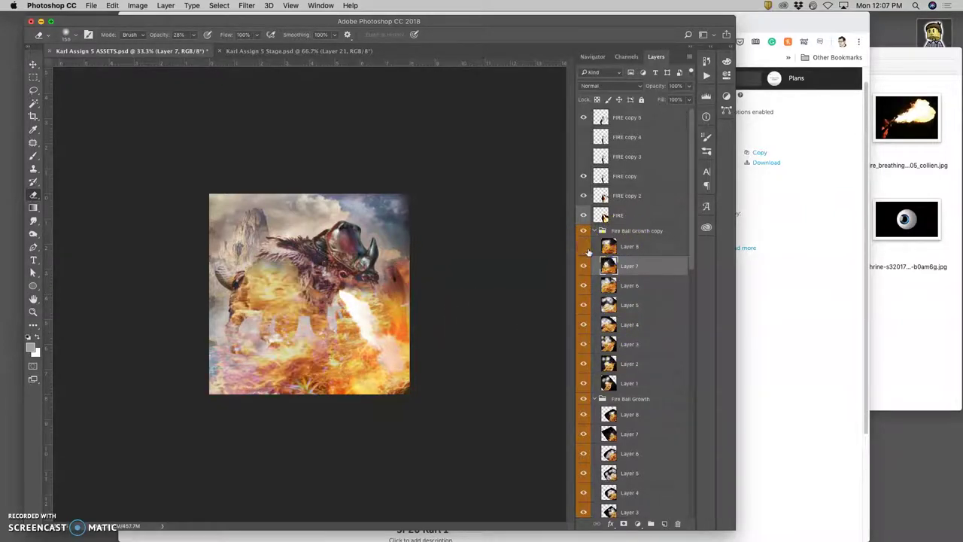
click(629, 304)
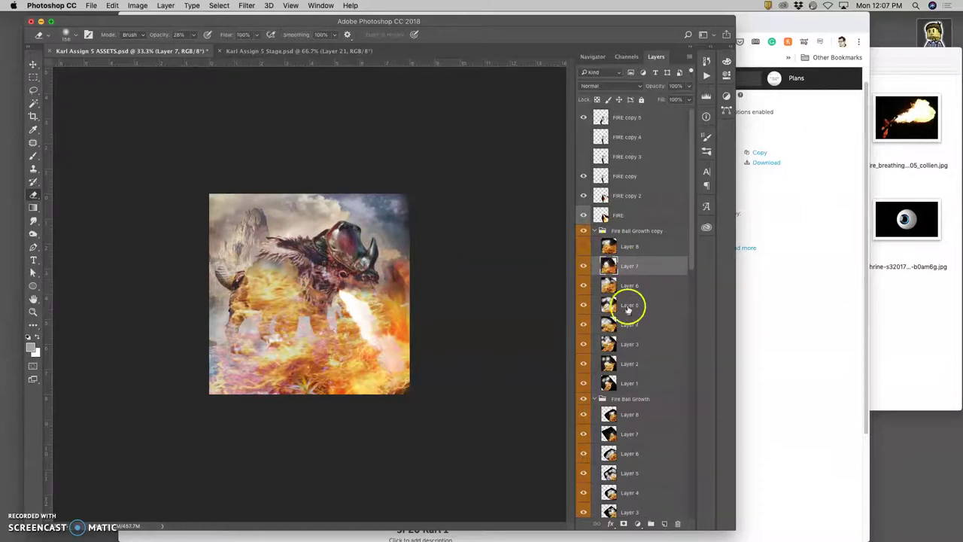
click(587, 288)
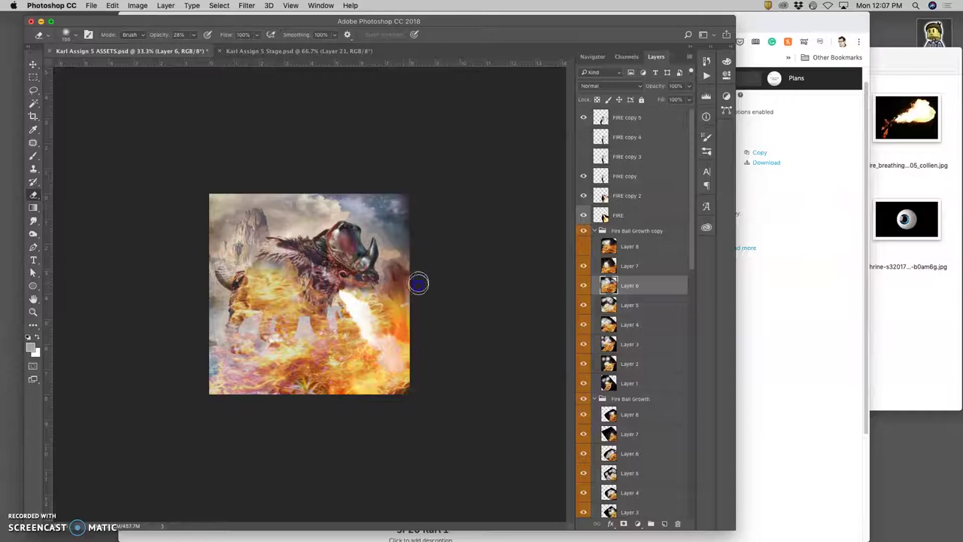
click(624, 317)
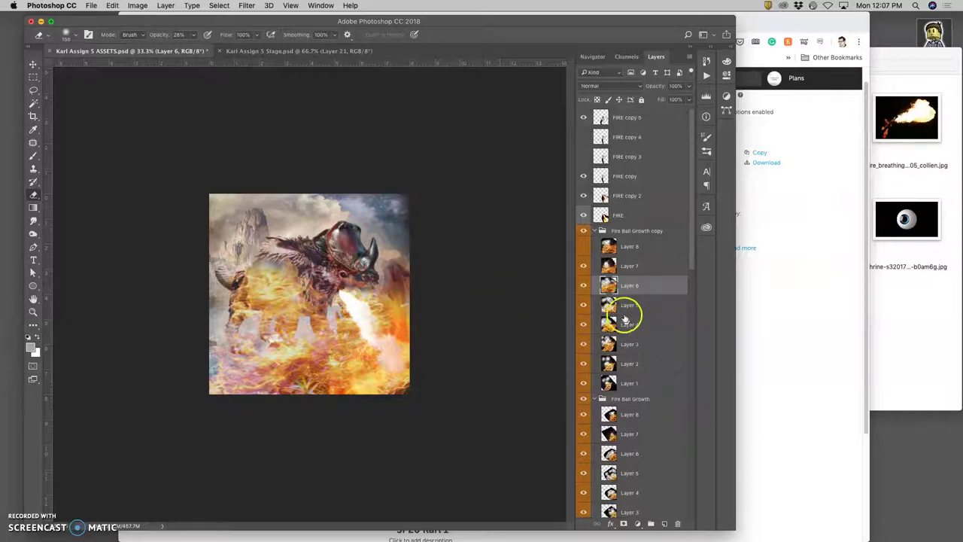
click(630, 267)
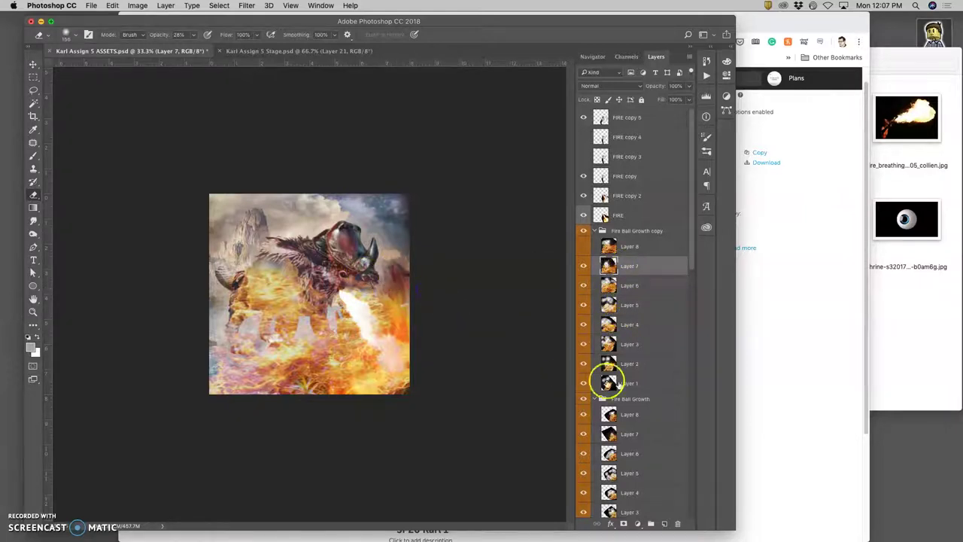
click(635, 325)
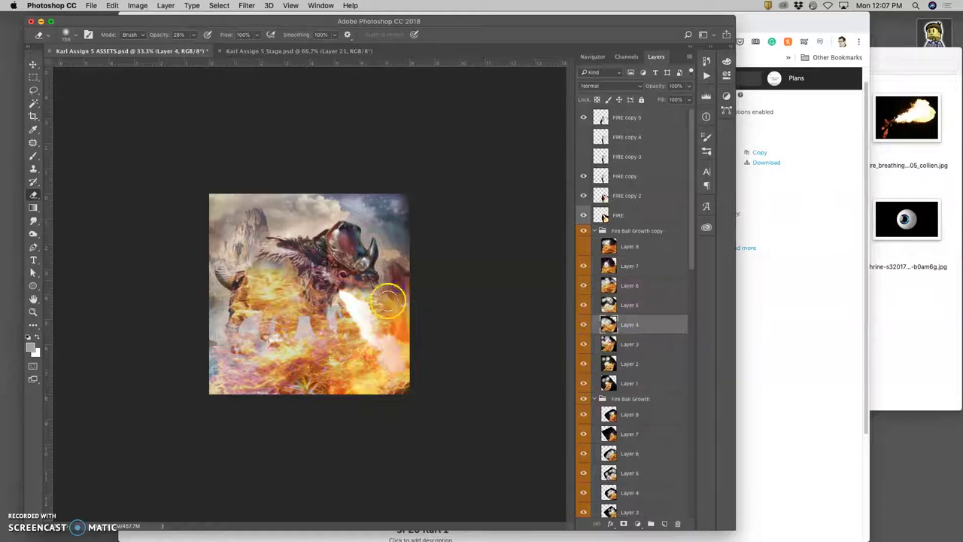
click(618, 305)
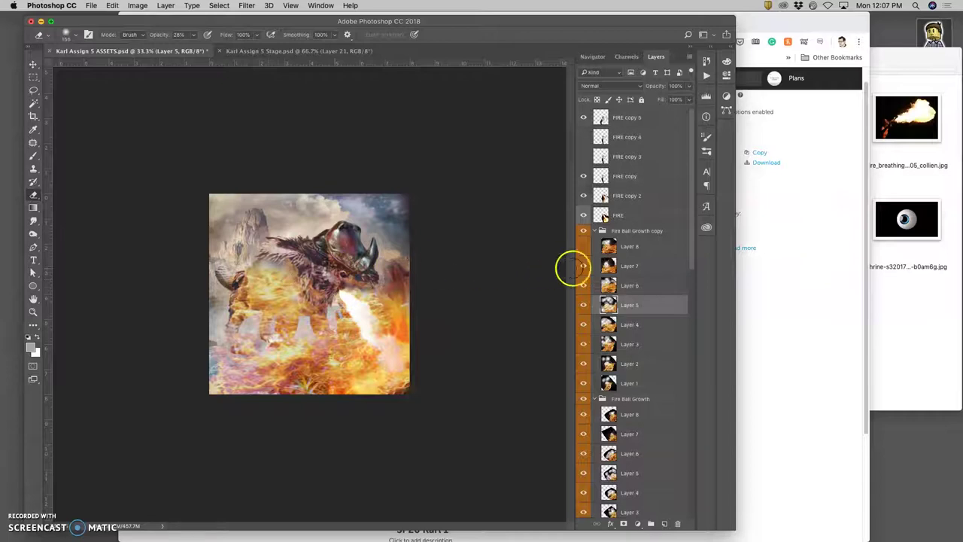
Try Overlay blending on Layer 6, then set it back to Normal
click(595, 285)
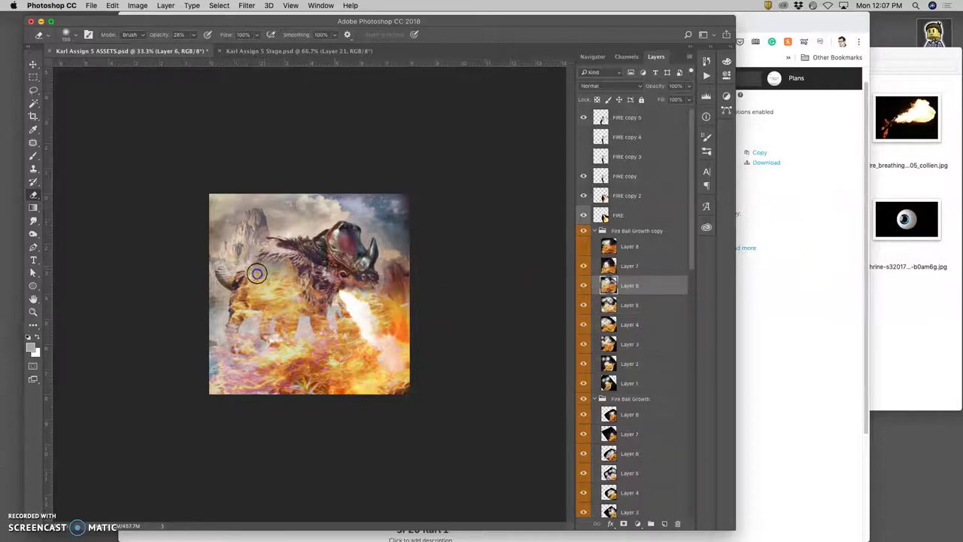
click(636, 86)
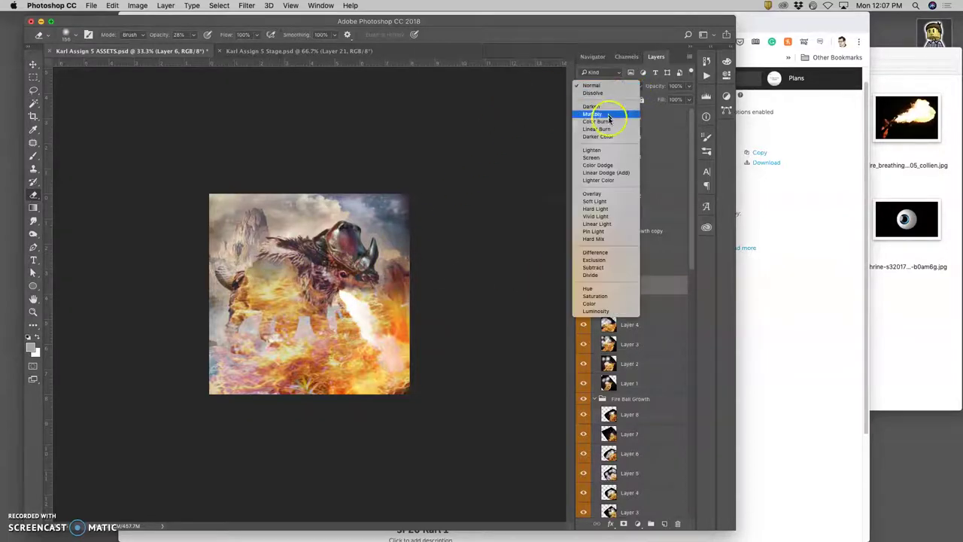
click(598, 194)
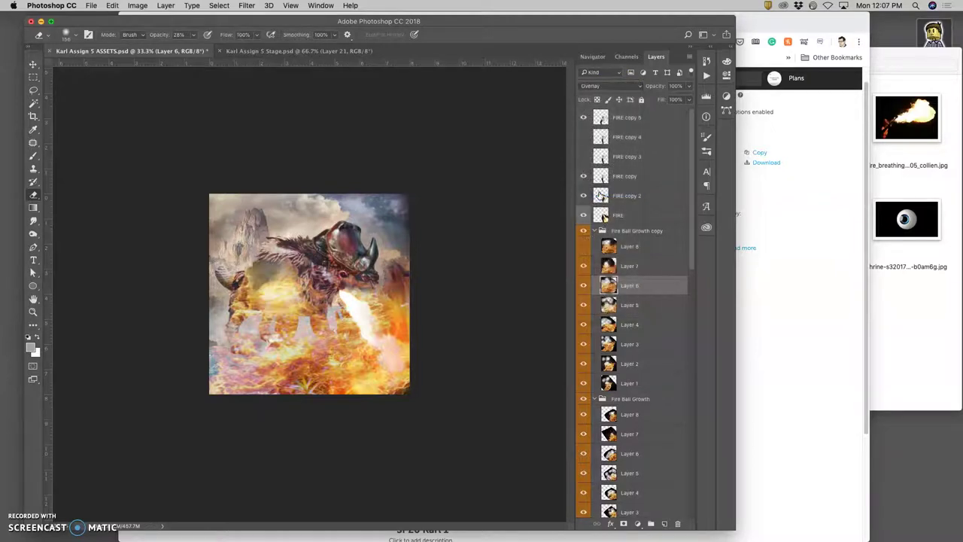
click(605, 86)
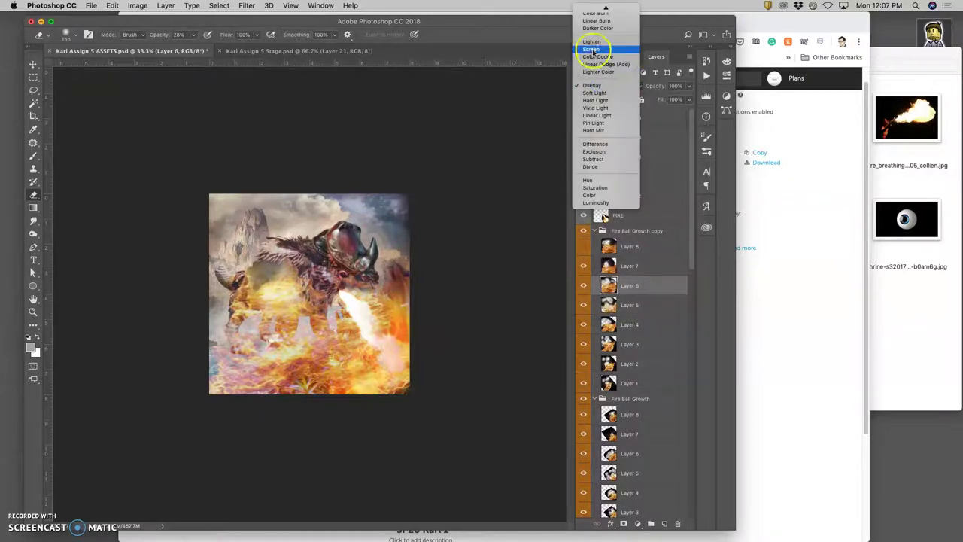
click(592, 10)
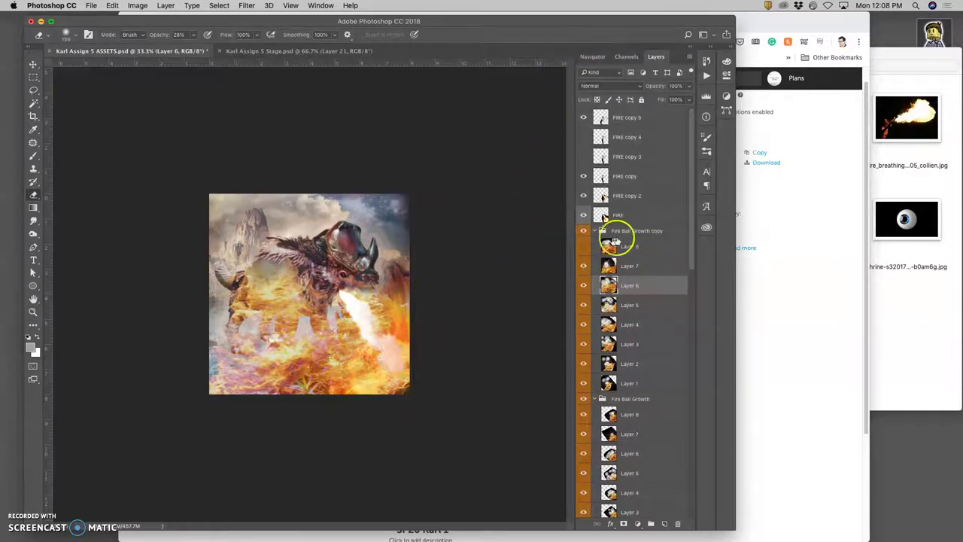
Delete Layer 8 from the Fire Ball Growth copy group
click(583, 247)
click(583, 247)
click(632, 246)
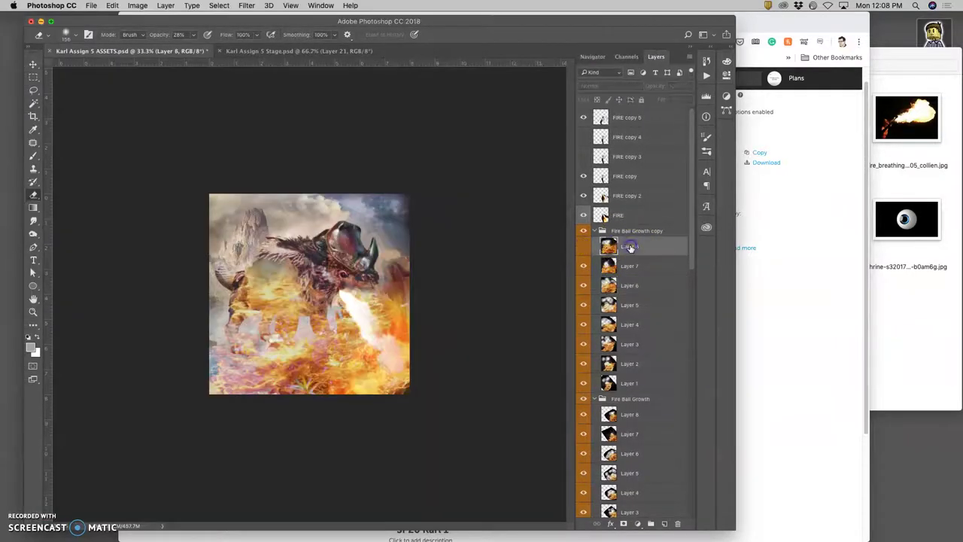
key(Delete)
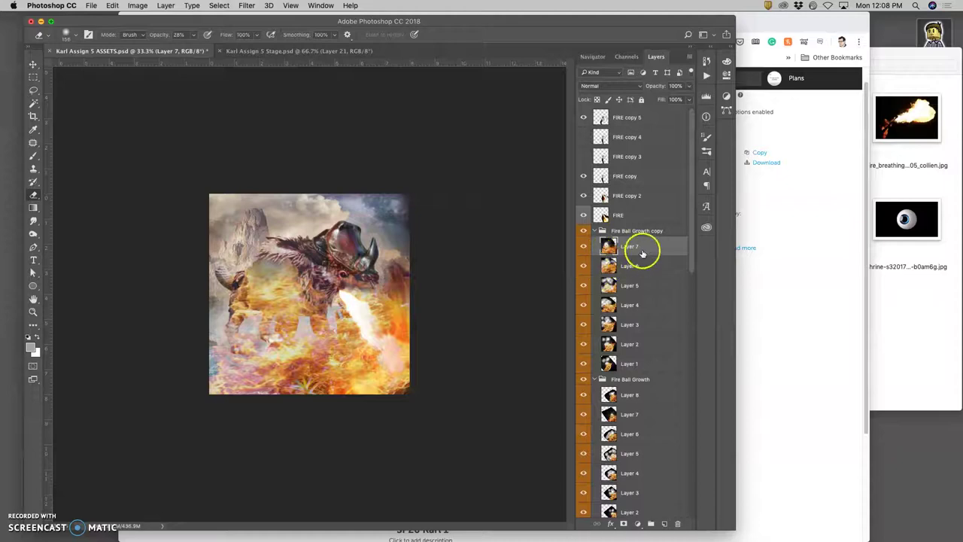
Collapse the Fire Ball Growth copy group and give it a Red colour label
click(596, 232)
click(595, 232)
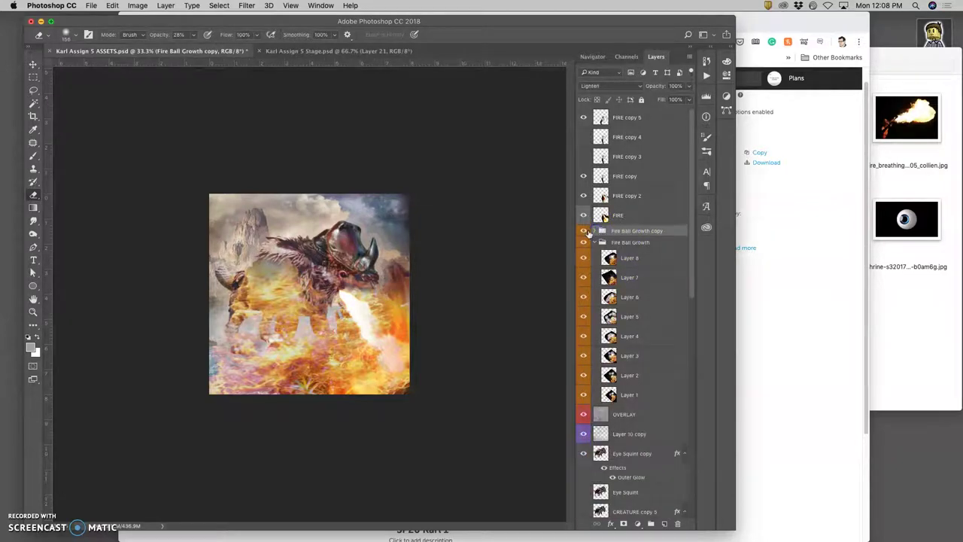
right_click(589, 233)
click(618, 267)
Blend the copy group with Linear Dodge (Add) at 17% opacity
mouse_move(677, 100)
mouse_down()
mouse_move(666, 100)
mouse_move(681, 100)
mouse_up()
click(615, 87)
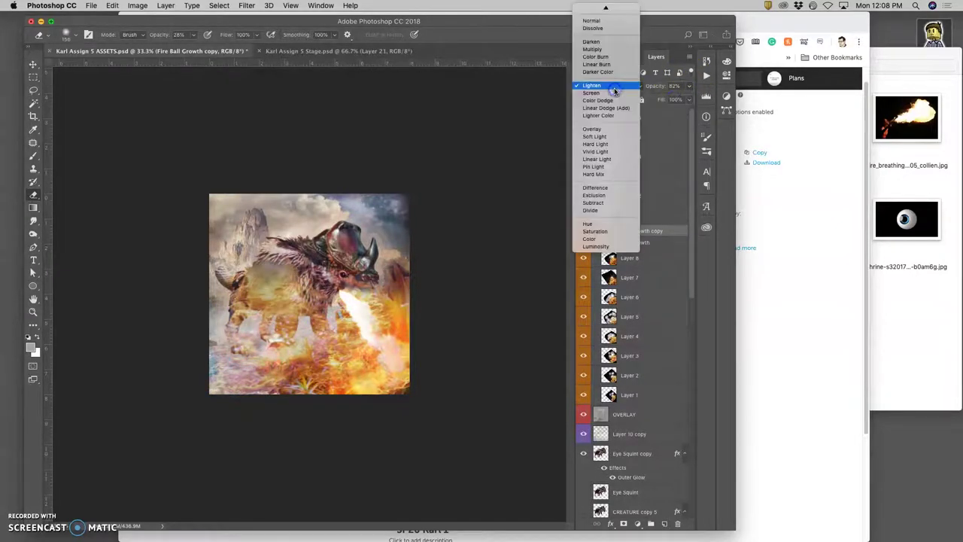
click(611, 107)
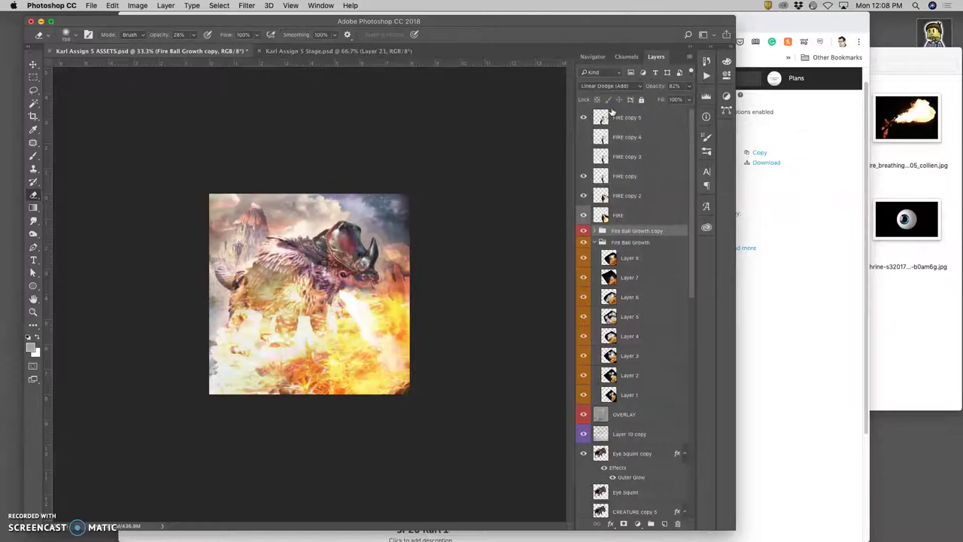
click(688, 87)
drag(674, 100, 656, 100)
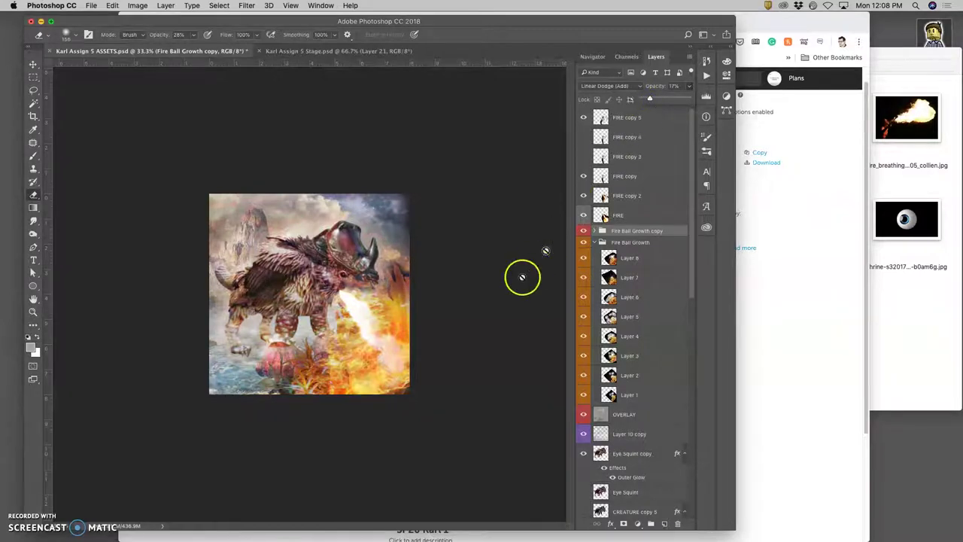
click(583, 230)
click(583, 230)
Zoom to 50% and compare the assets document against the Stage document
key(super+equal)
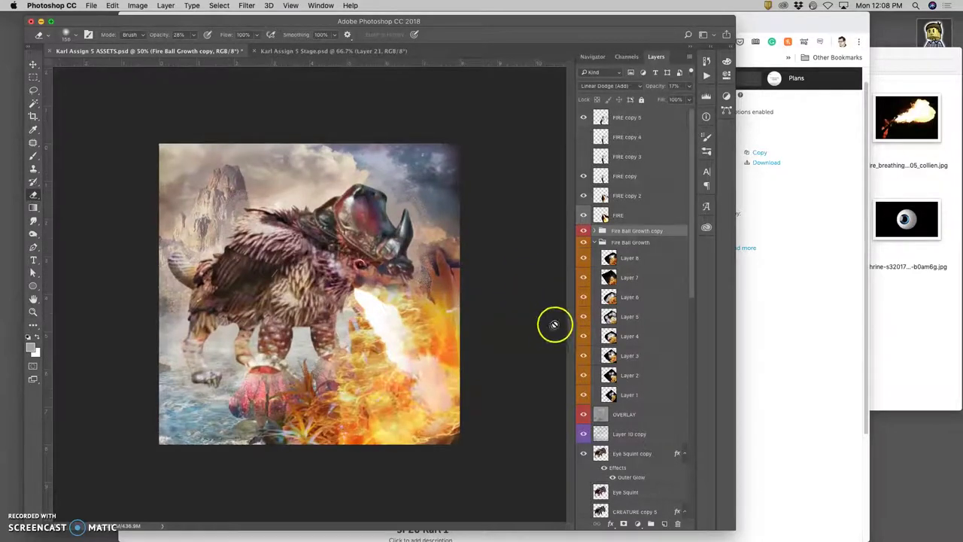
click(319, 51)
click(226, 53)
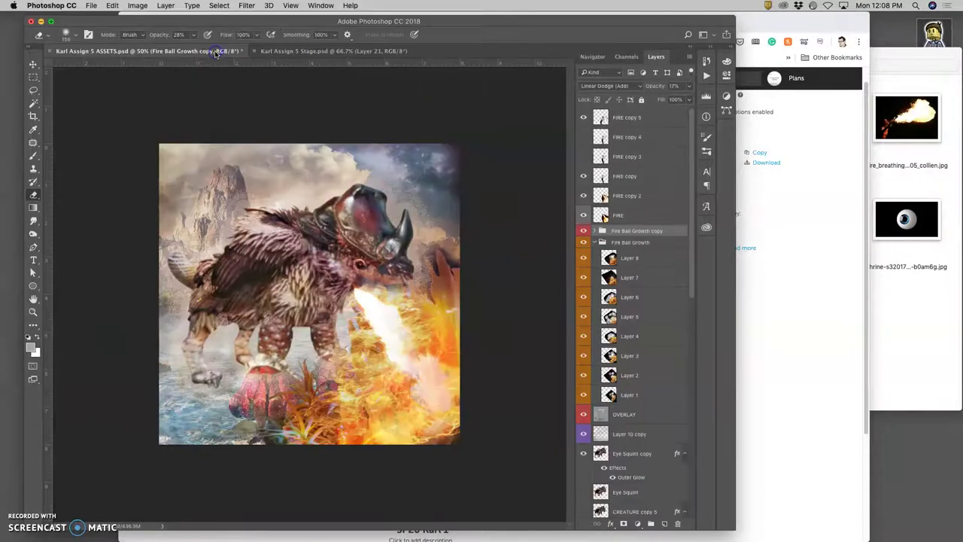
click(309, 53)
click(215, 52)
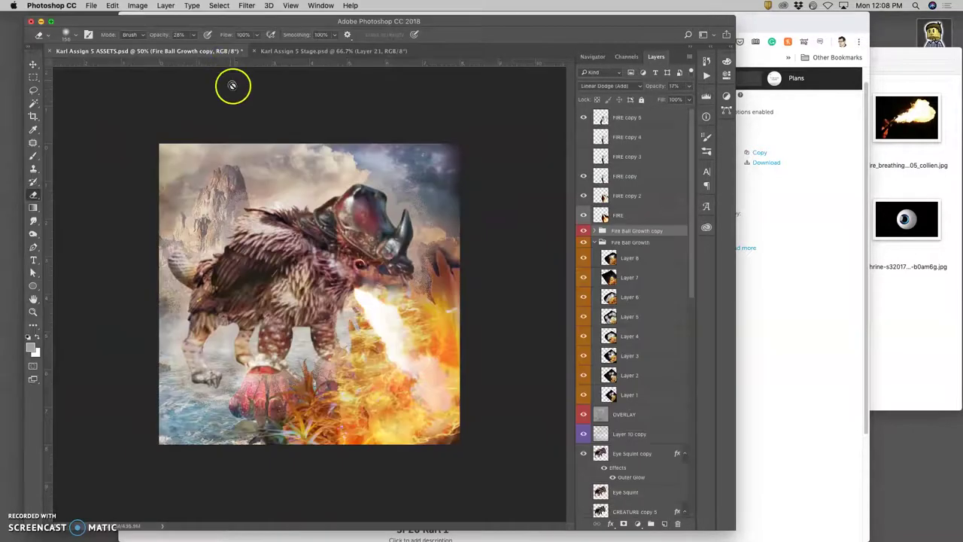
After checking the Stage file, lower the ASSETS OVERLAY layer's opacity to 52%
click(294, 51)
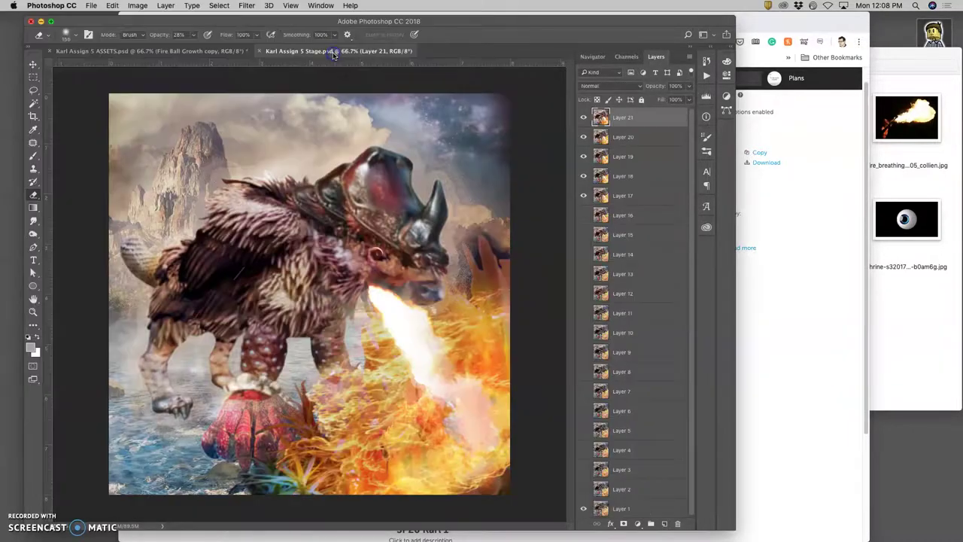
click(251, 53)
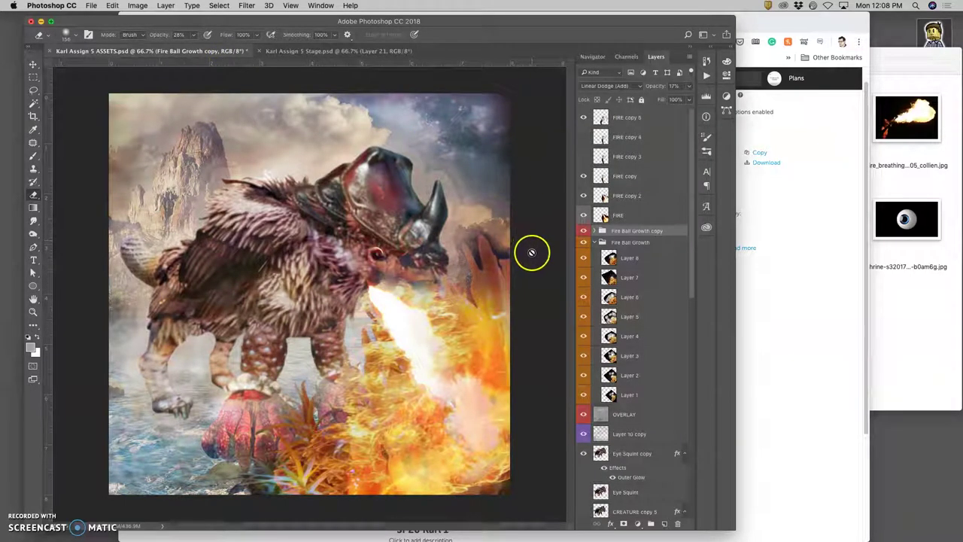
click(631, 414)
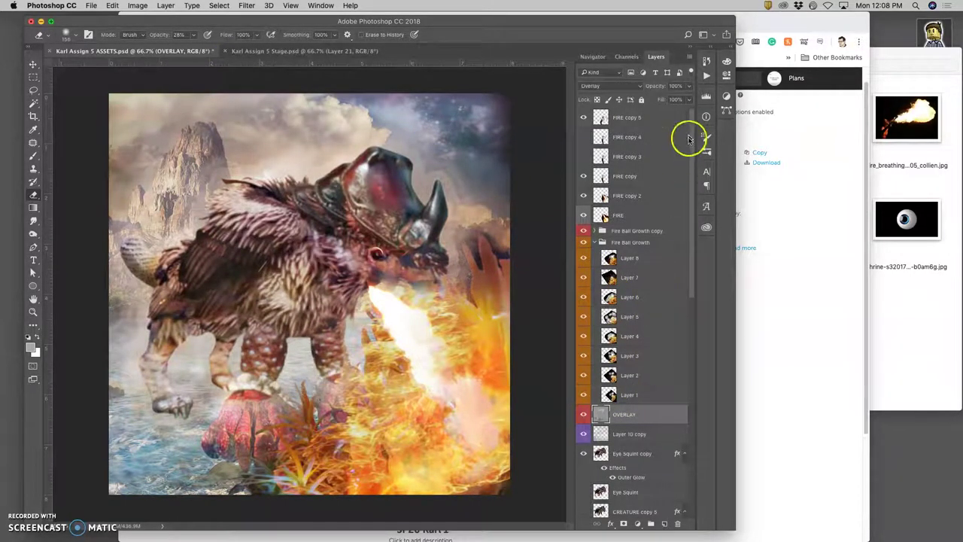
drag(671, 100, 669, 100)
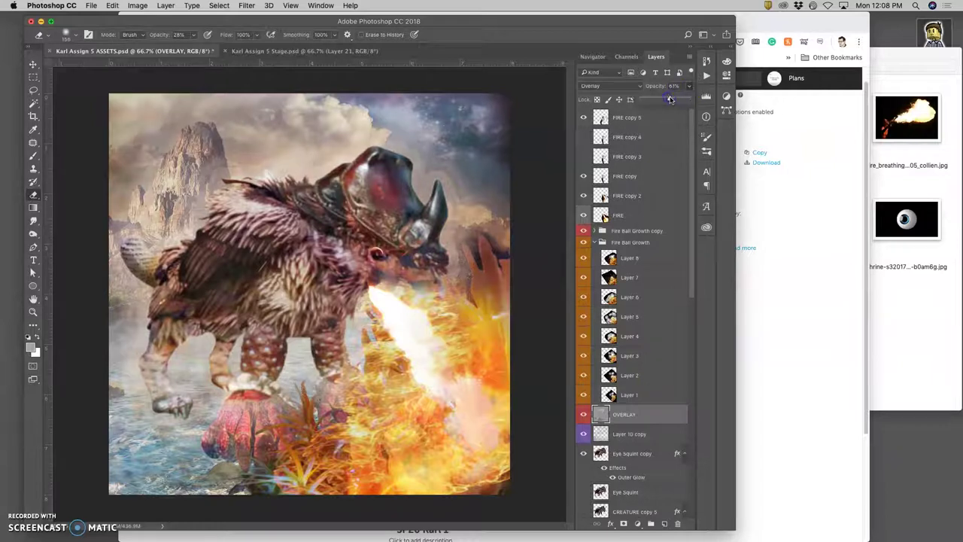
Stretch Layer 10 copy slightly wider with Free Transform
click(644, 432)
key(ctrl+t)
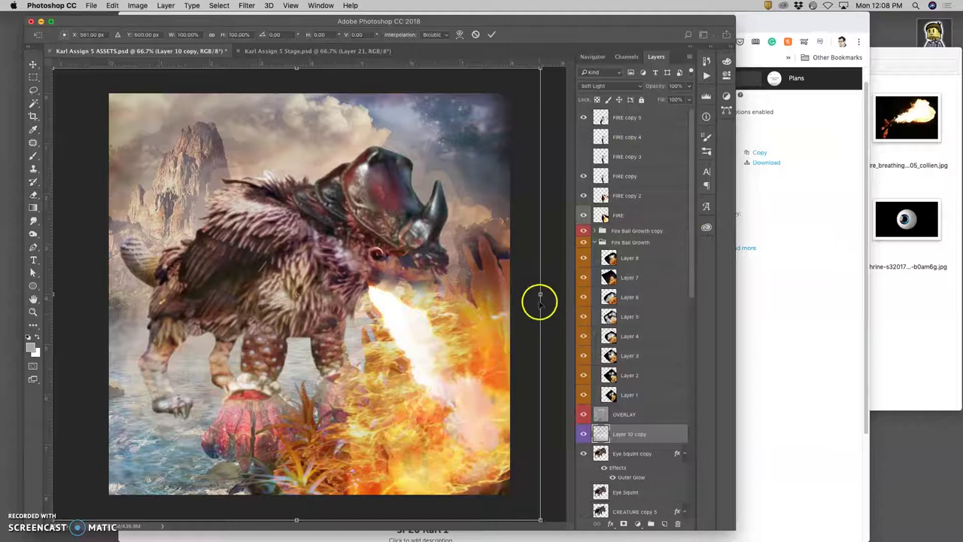
drag(548, 297, 550, 304)
key(Return)
key(e)
Warp the Eye Squint copy creature, bending its back and reshaping near the mouth
click(640, 455)
key(super+t)
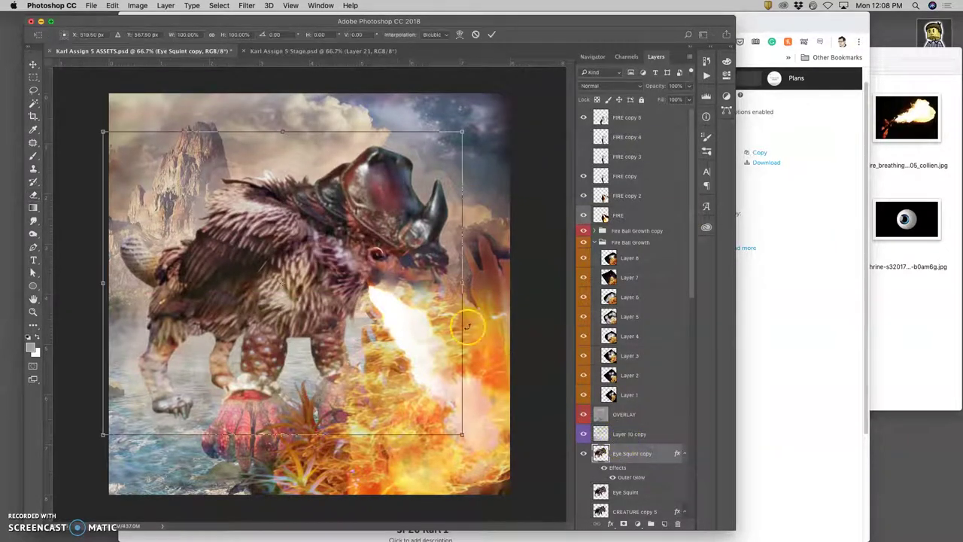
right_click(311, 239)
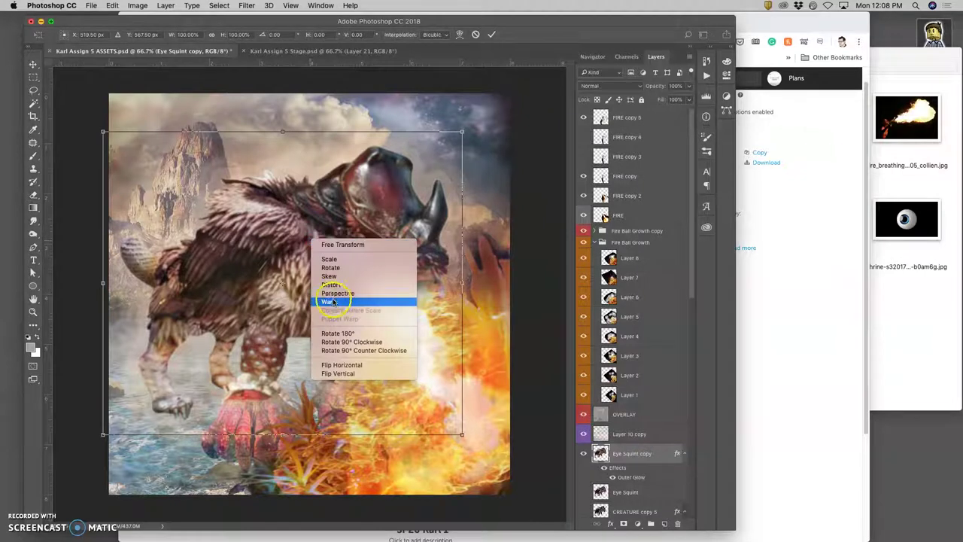
click(331, 311)
drag(273, 248, 277, 251)
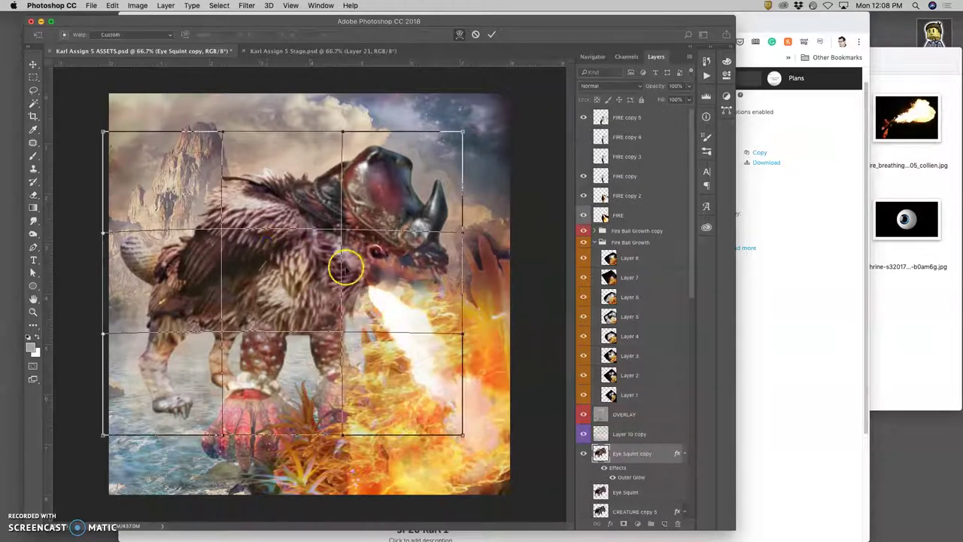
drag(359, 268, 371, 280)
key(Return)
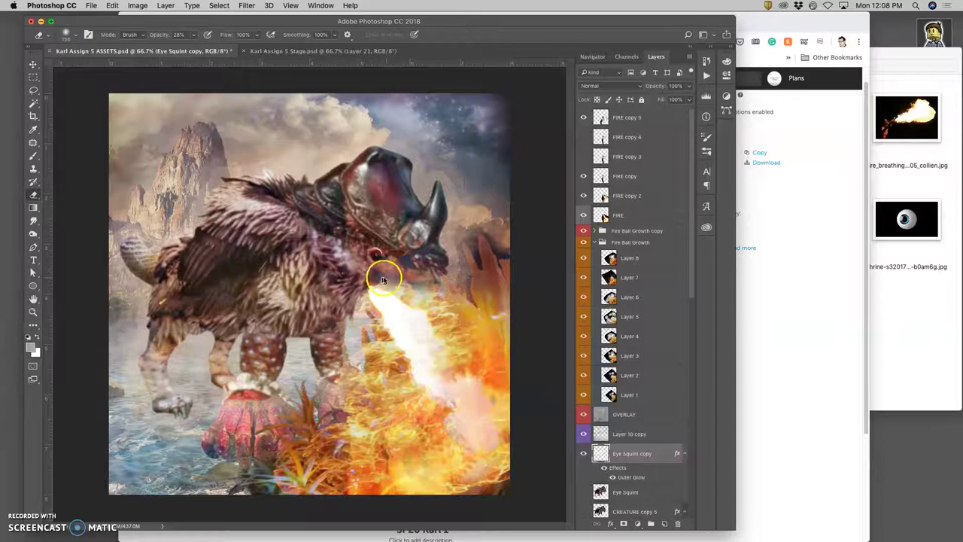
Duplicate CORAL copy 5 with Cmd+J to create CORAL copy 6
click(351, 53)
click(204, 51)
click(618, 449)
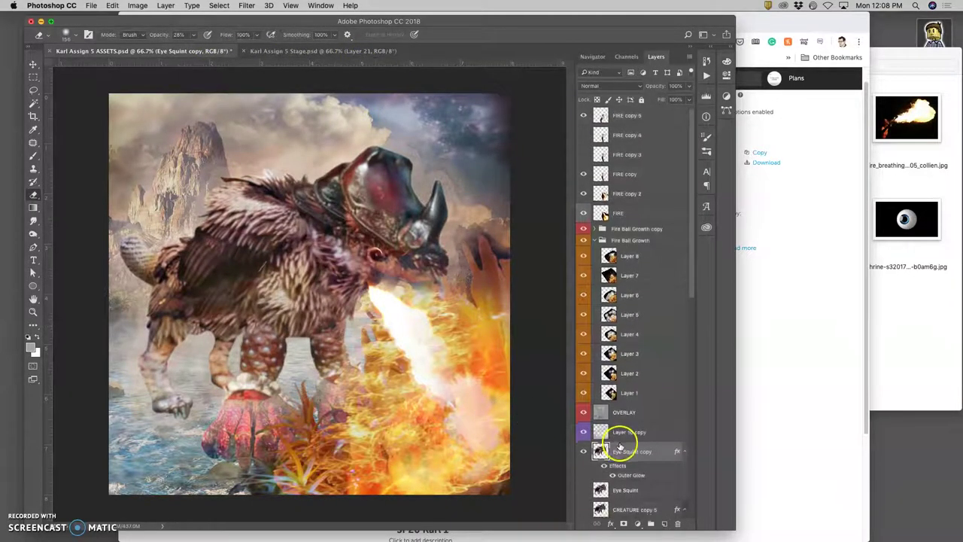
scroll(623, 442, down, 5)
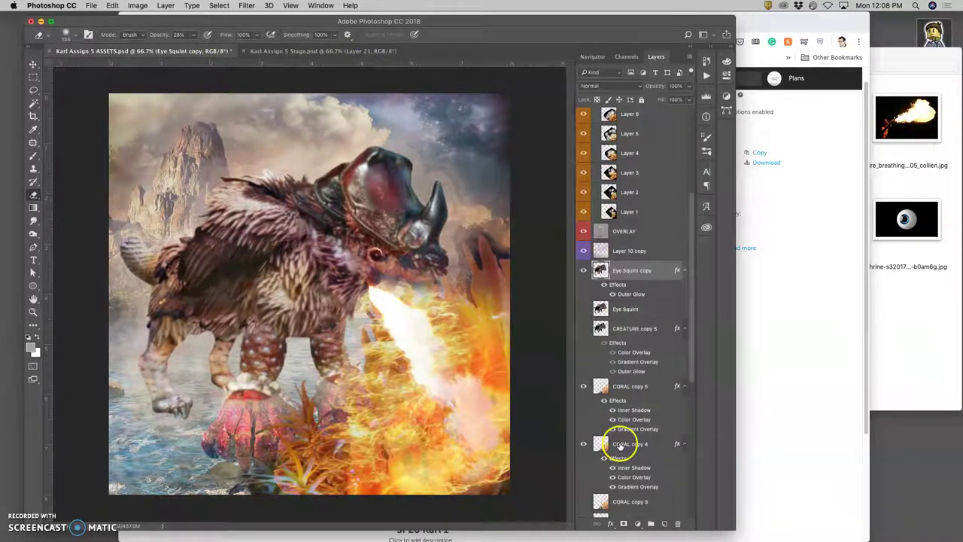
click(625, 387)
key(super+j)
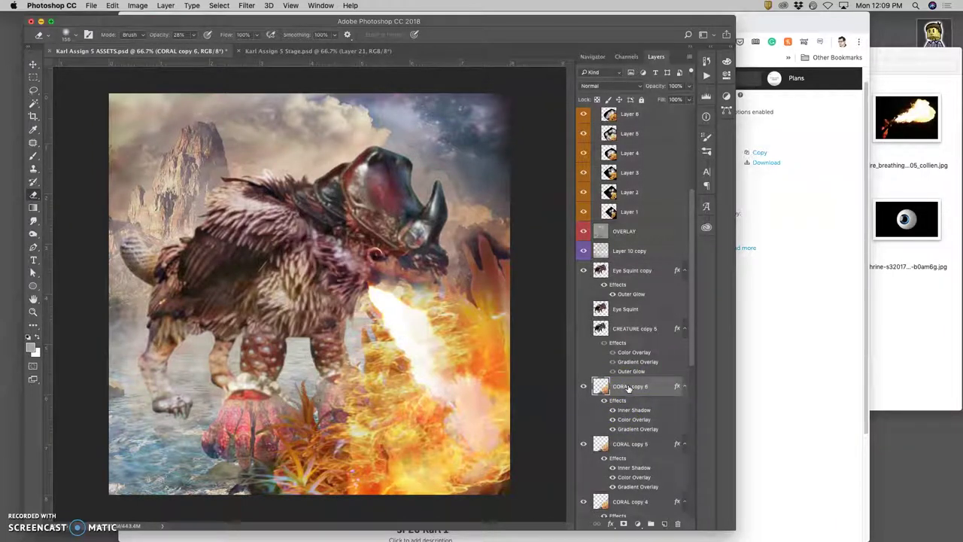
scroll(647, 436, down, 4)
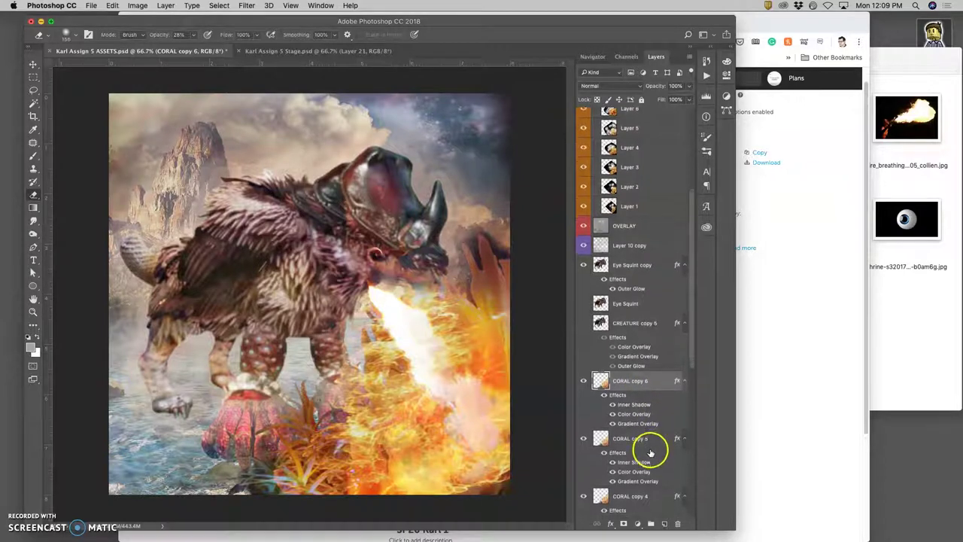
scroll(650, 451, down, 2)
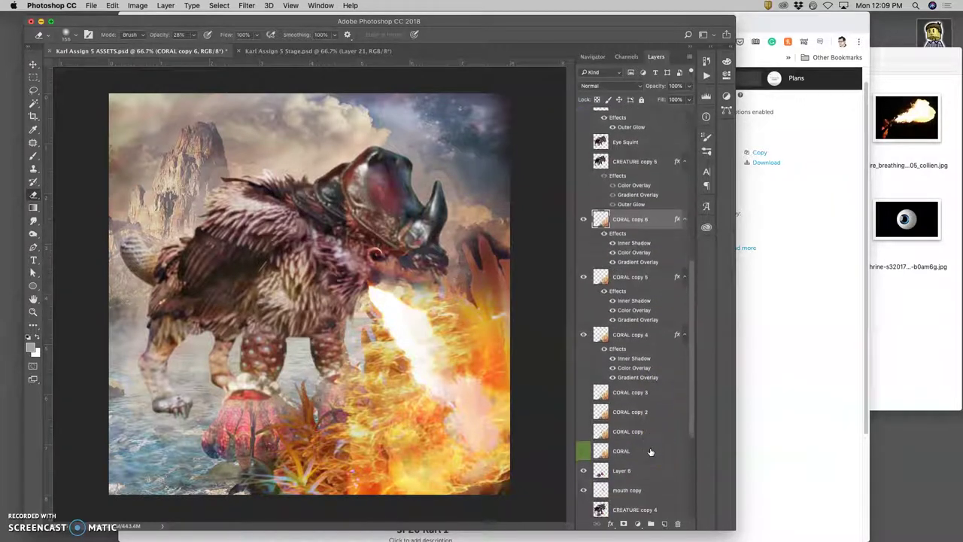
scroll(650, 451, down, 3)
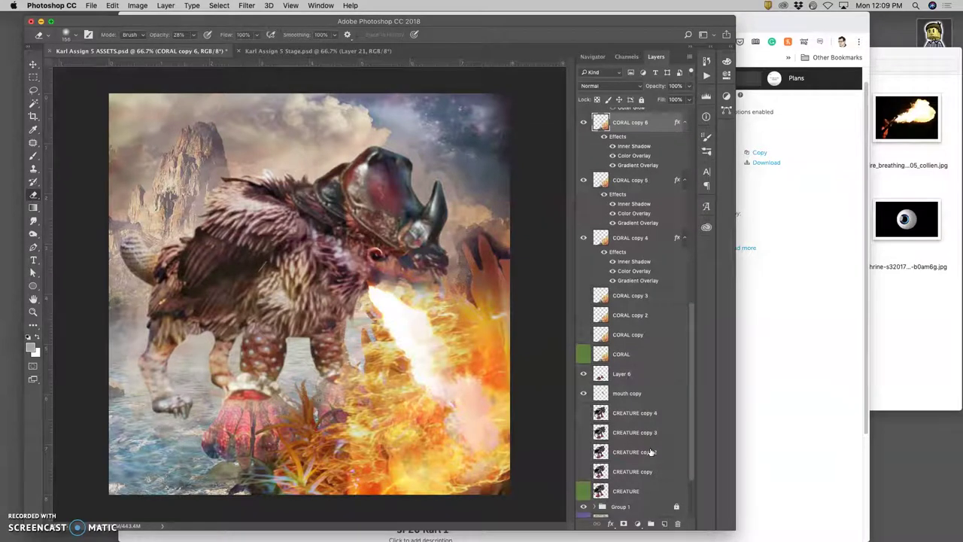
scroll(650, 451, down, 3)
Stretch layer 4 slightly wider with Free Transform
click(626, 440)
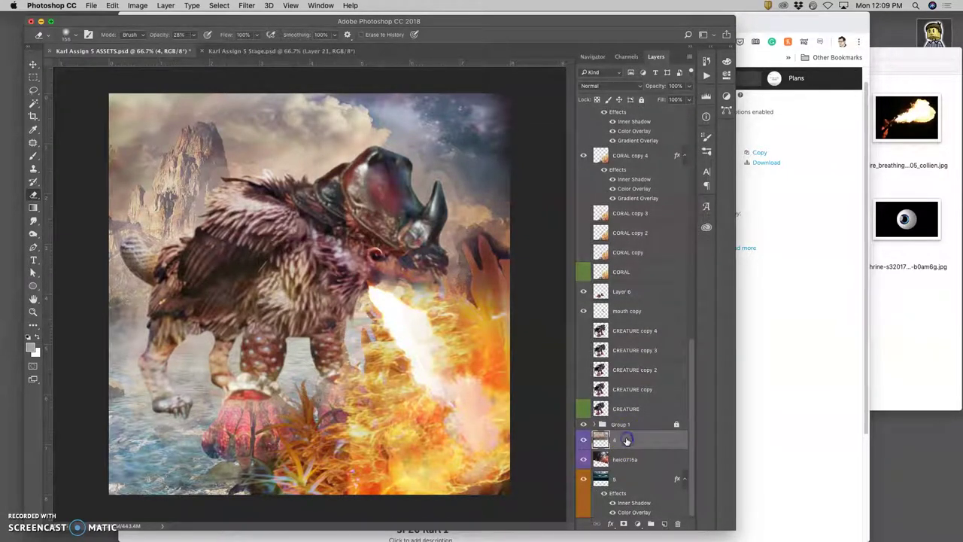
key(super+t)
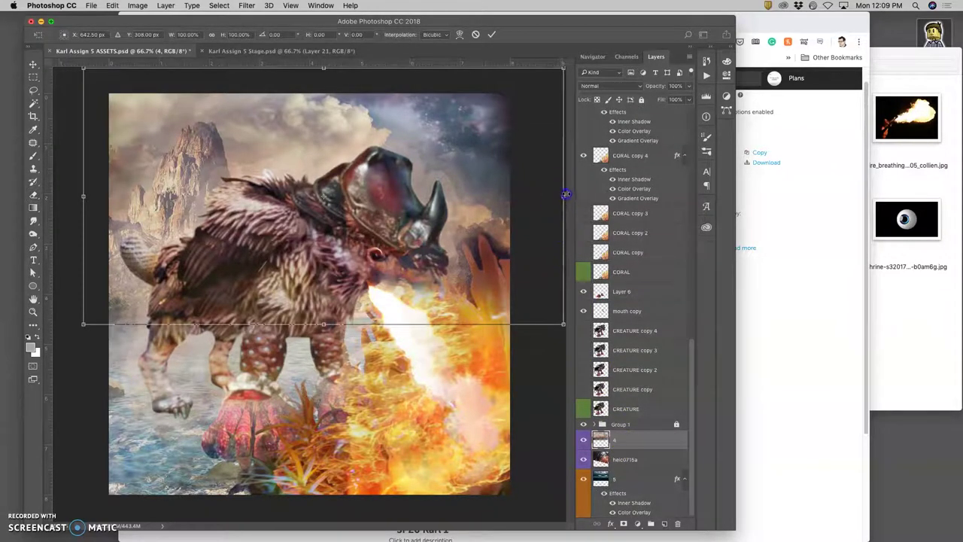
drag(565, 194, 571, 193)
key(Return)
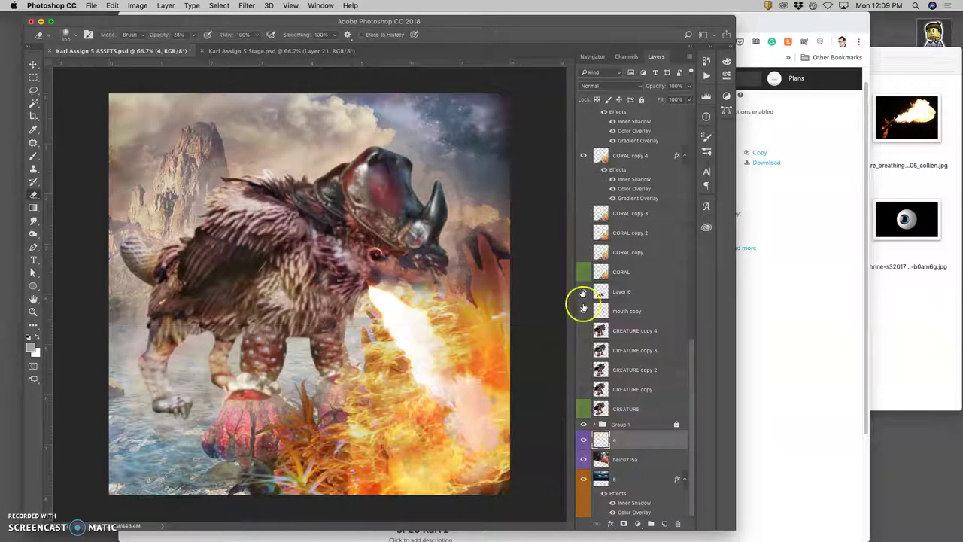
Try tilting layer 5, then undo so it stays straight
click(621, 479)
key(super+t)
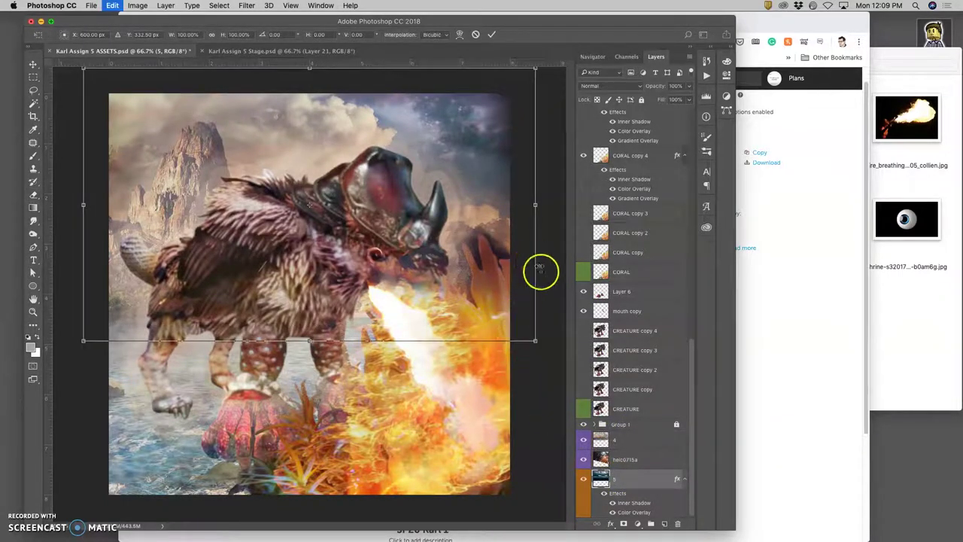
drag(547, 320, 545, 322)
key(super+z)
key(Return)
Rotate the heic0715a layer slightly from a corner and commit
click(636, 459)
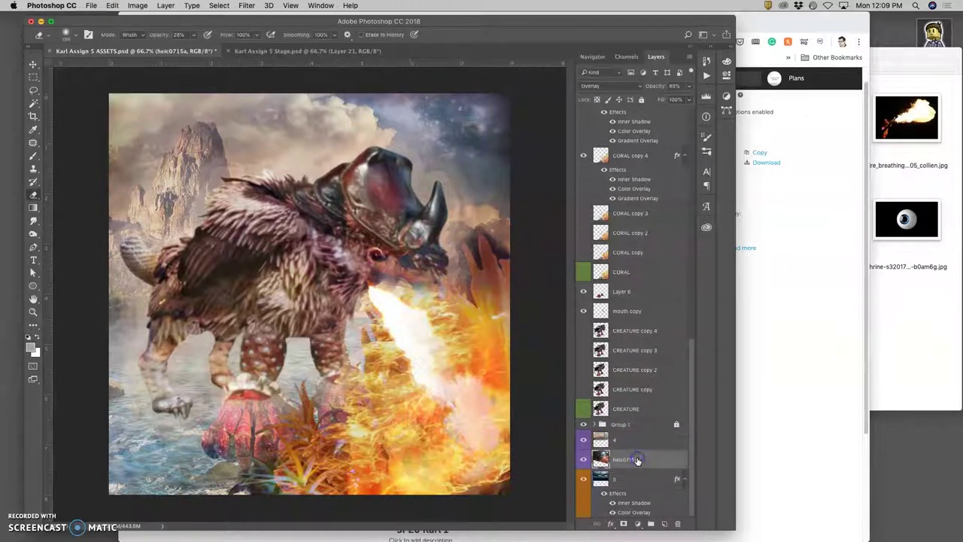
key(super+t)
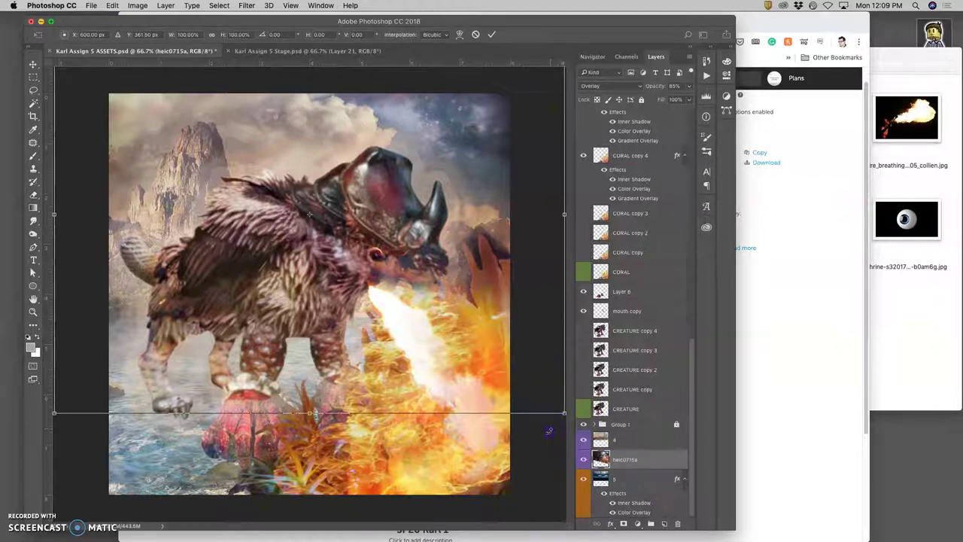
drag(548, 431, 564, 421)
key(Return)
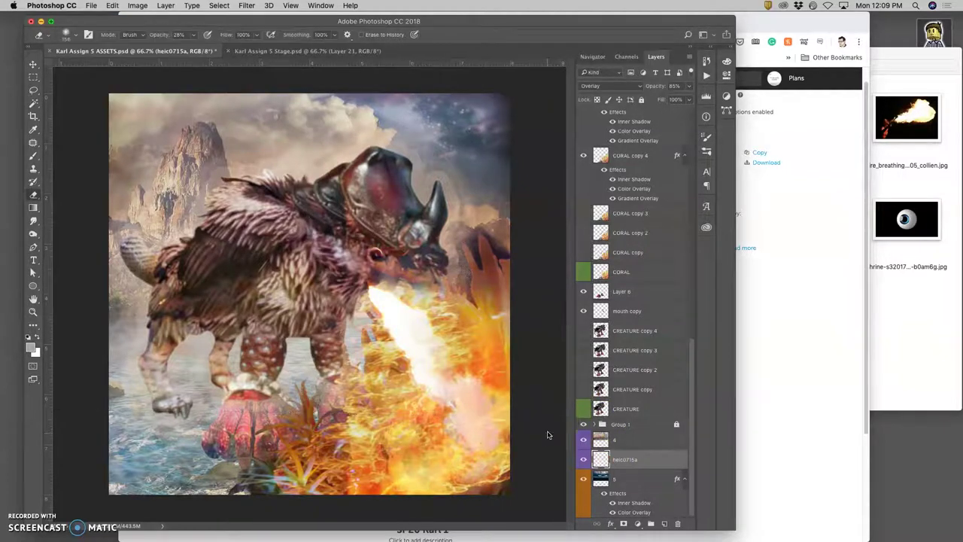
Lightly erase the top-right sky, then compare against the Stage file
click(491, 106)
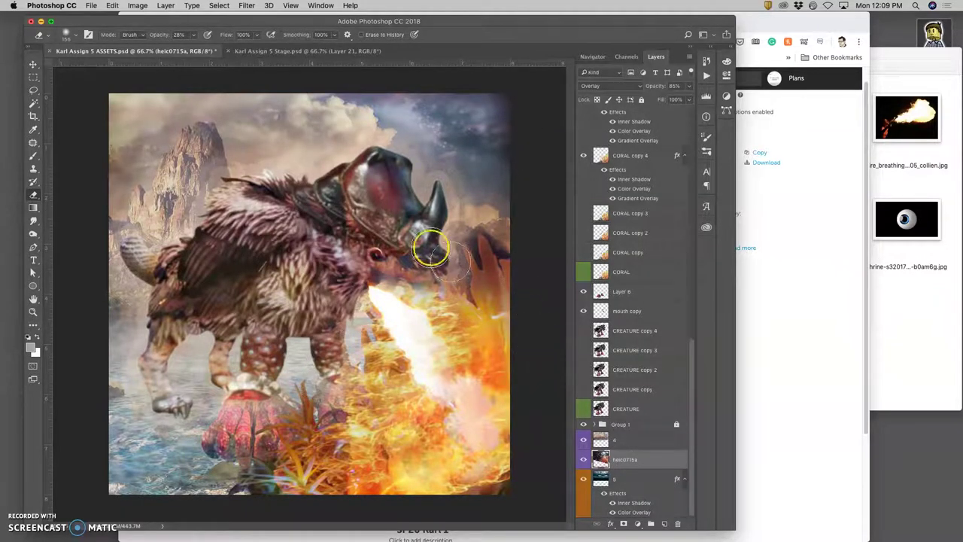
click(332, 51)
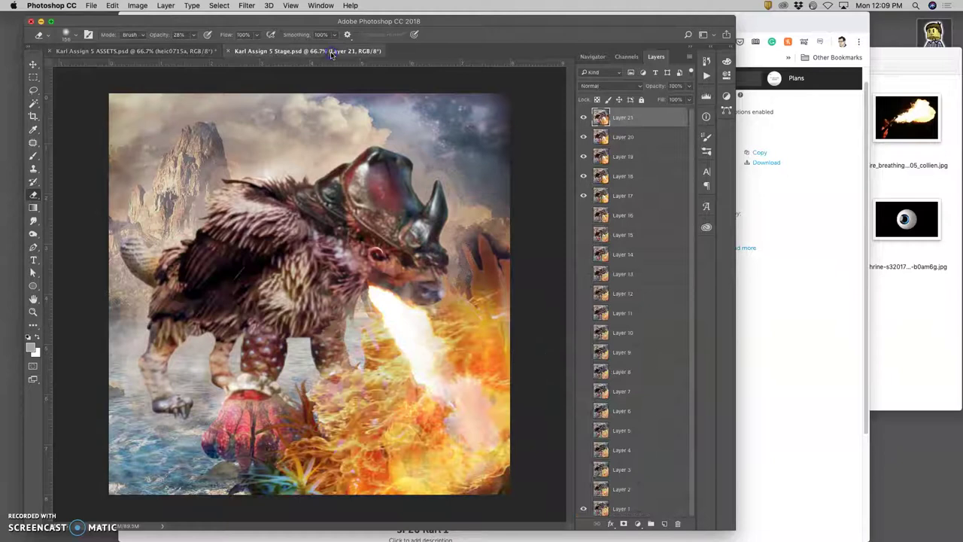
click(159, 51)
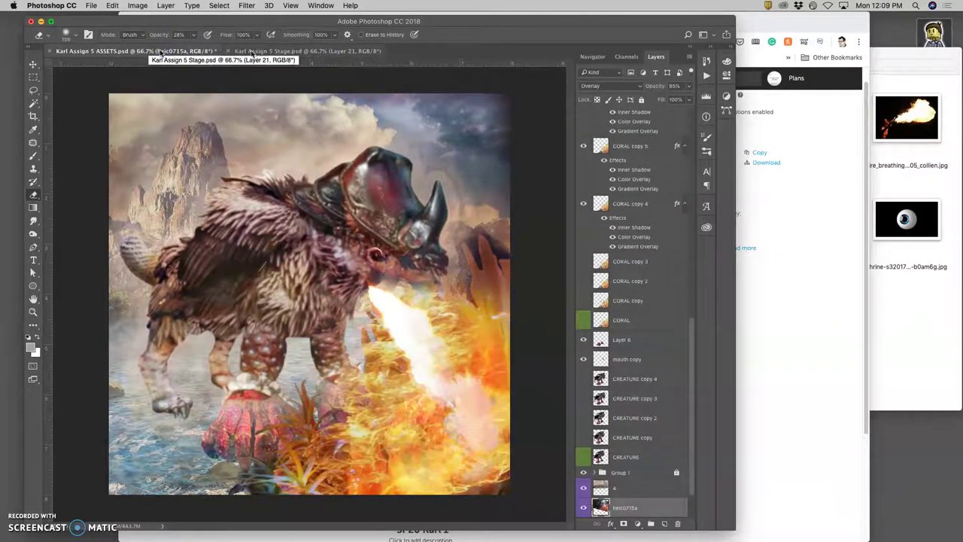
drag(258, 53, 186, 52)
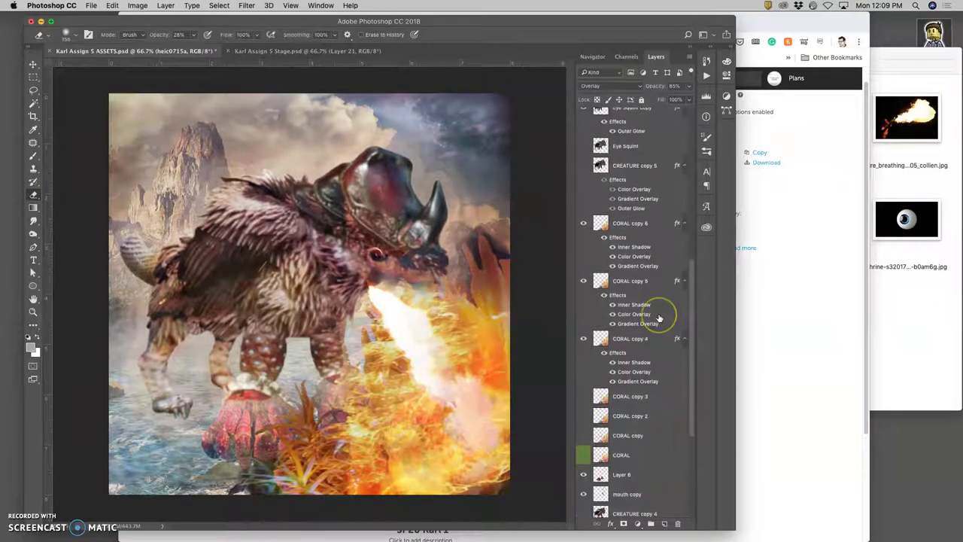
Raise Eye Squint copy's Outer Glow to 125 px size and about 46% opacity
double_click(631, 177)
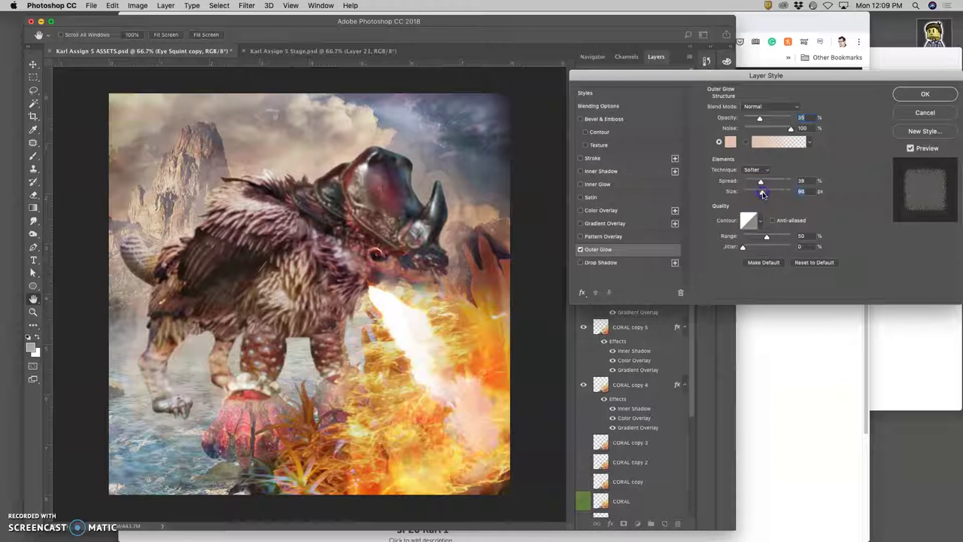
drag(762, 193, 763, 194)
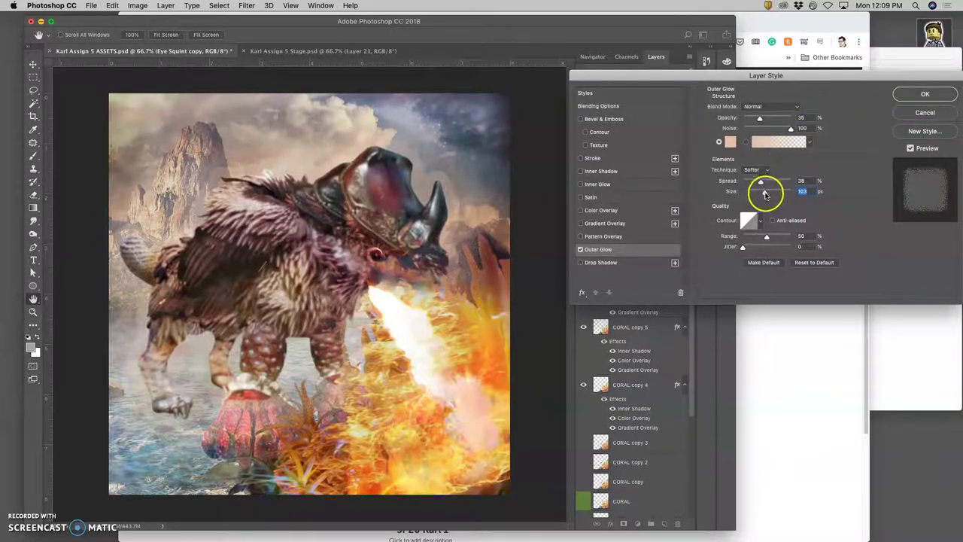
click(760, 119)
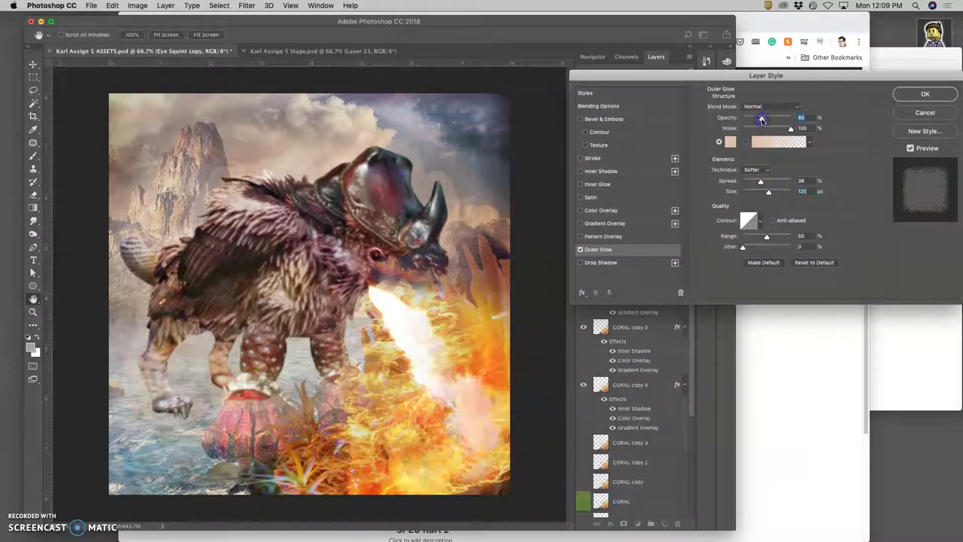
drag(763, 119, 765, 120)
click(903, 94)
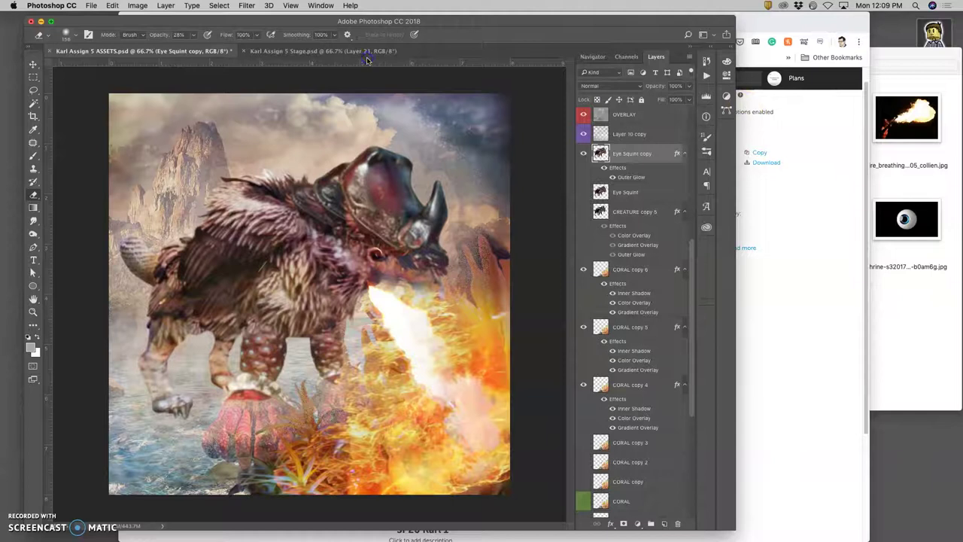
In ASSETS, merge all visible layers into a new layer from FIRE copy 5
click(350, 49)
click(208, 51)
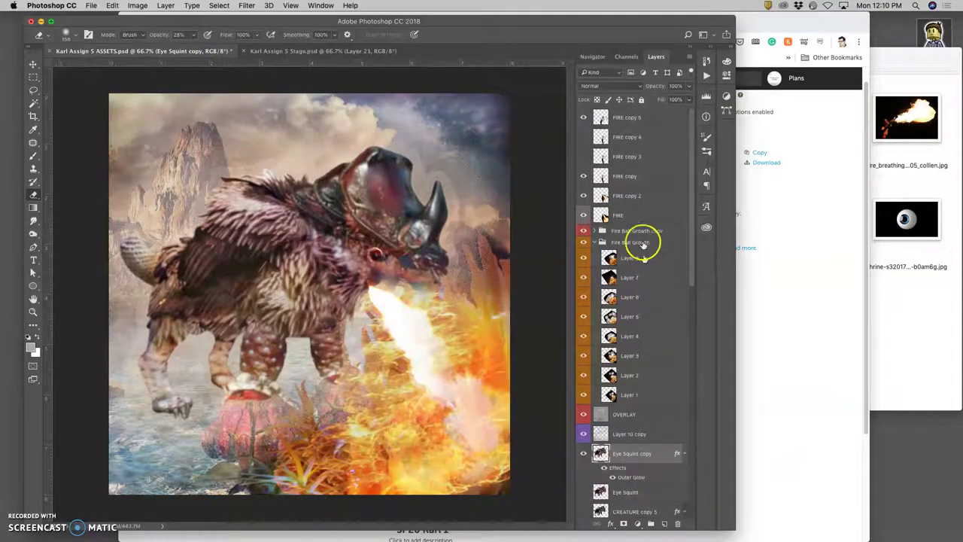
click(627, 120)
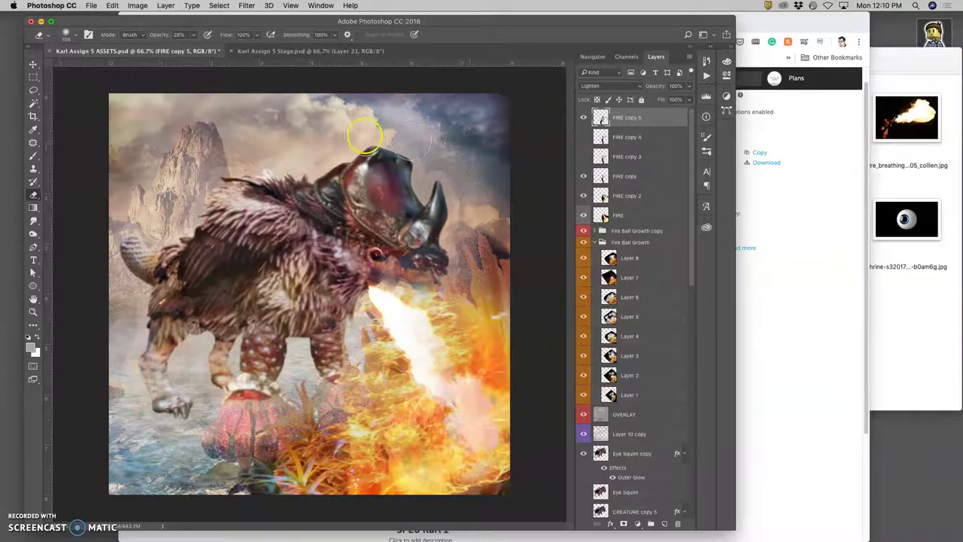
click(165, 6)
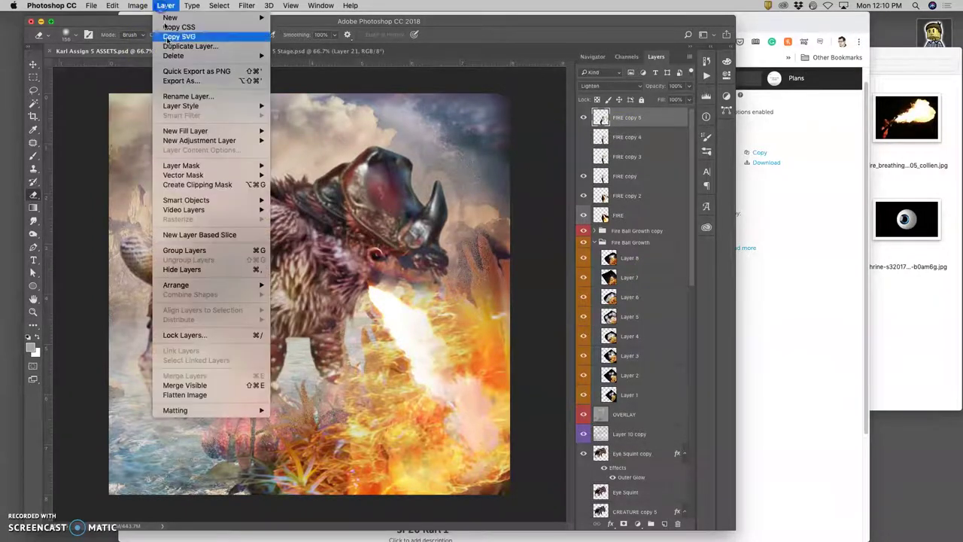
alt+click(205, 386)
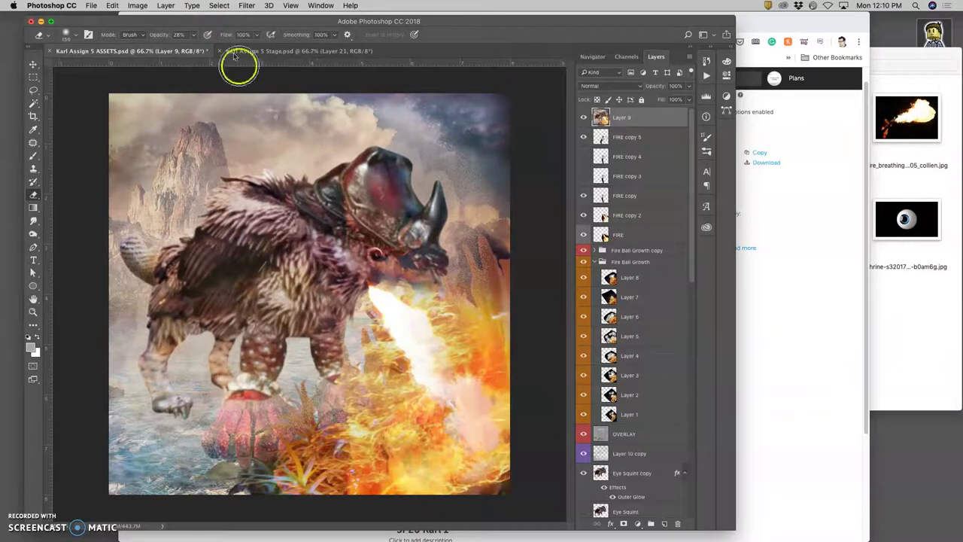
Select the whole canvas, paste it into Stage as Layer 22, and save
click(219, 6)
click(223, 24)
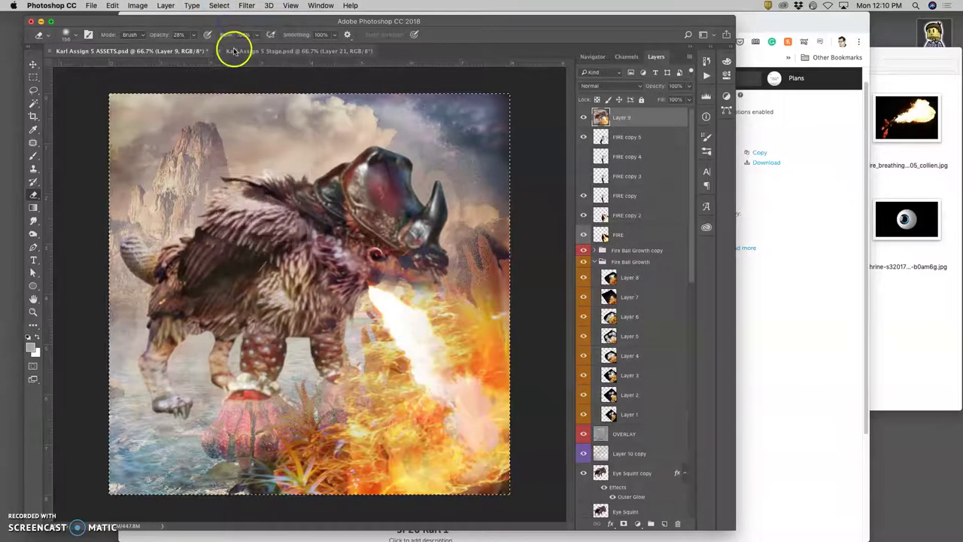
click(285, 51)
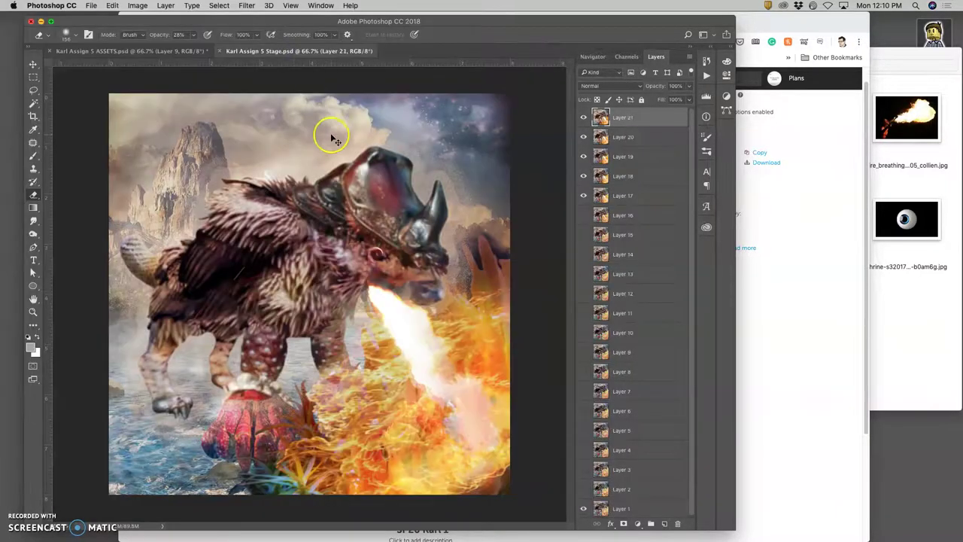
key(super+v)
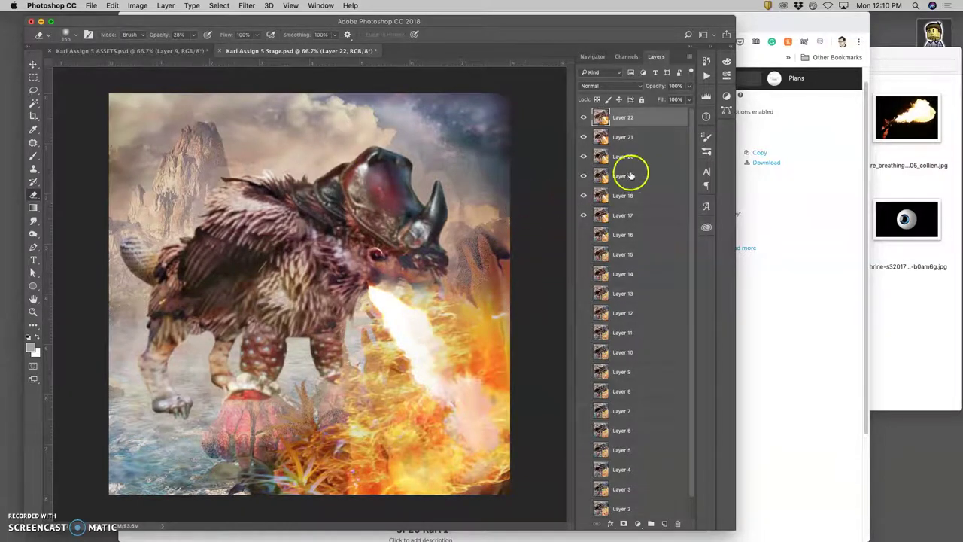
key(super+s)
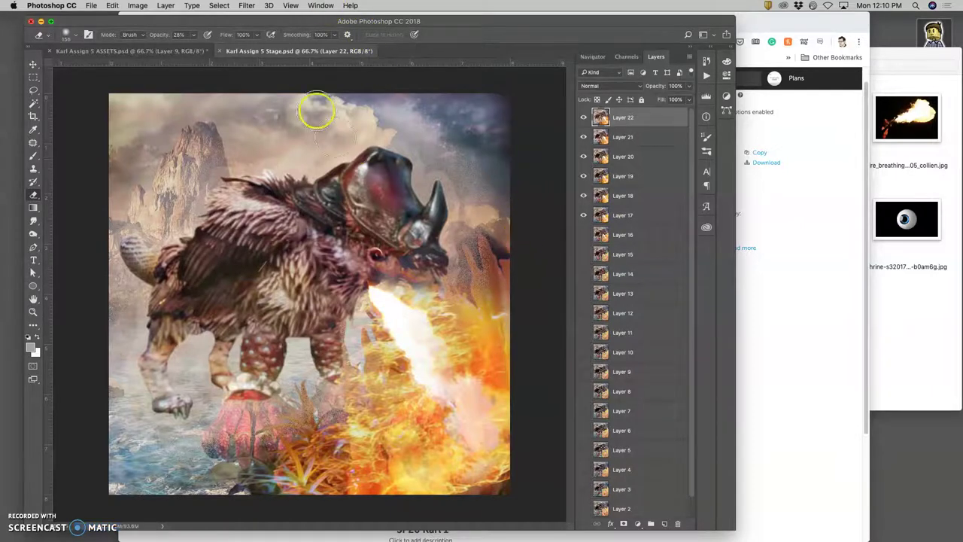
Show the Timeline panel and make frames from the Stage layers
click(320, 5)
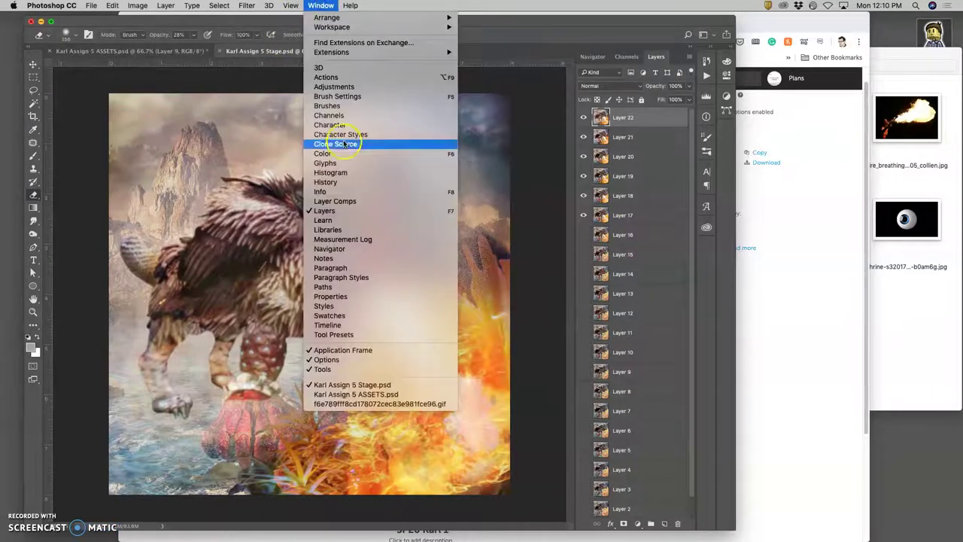
click(363, 326)
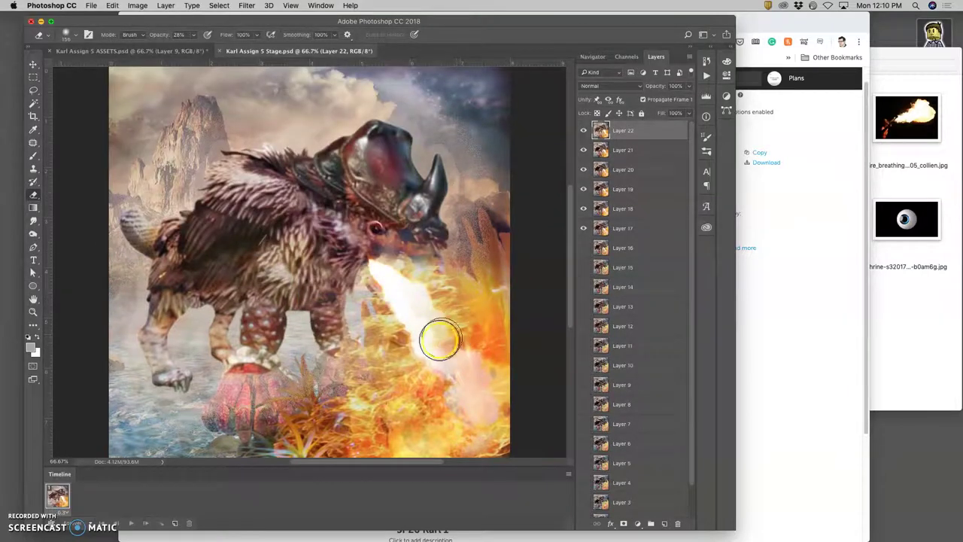
click(568, 473)
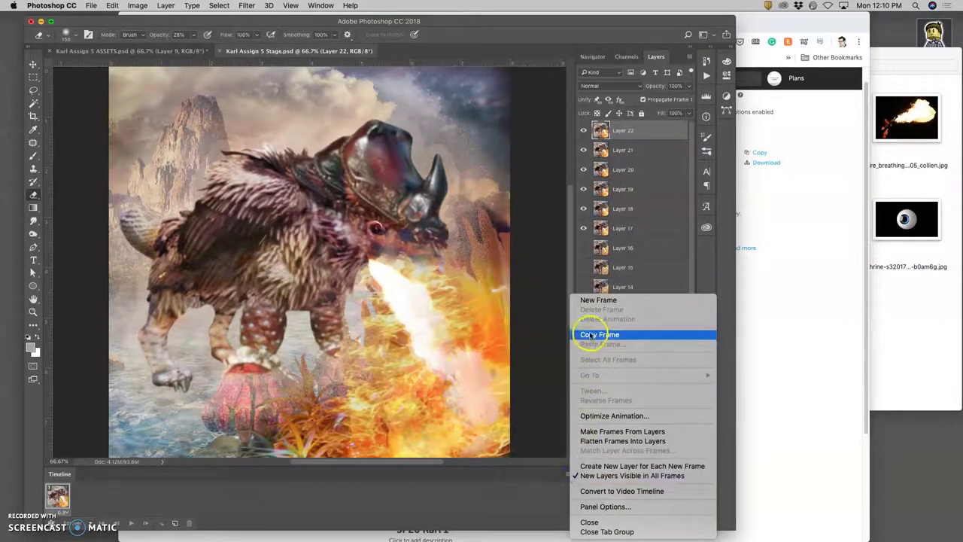
click(598, 431)
Set all 22 animation frames to a 0.3-second delay
scroll(471, 496, right, 1)
shift+click(558, 494)
click(563, 512)
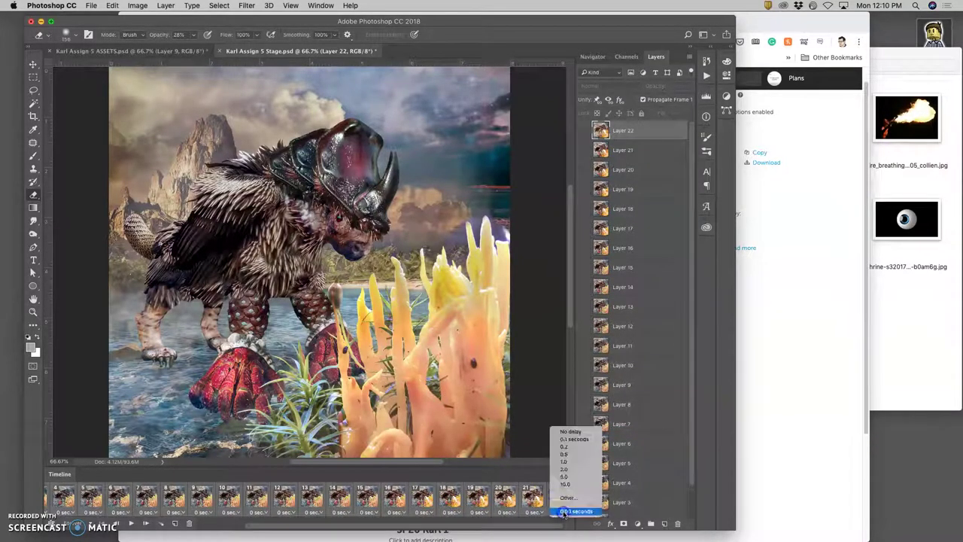
click(568, 498)
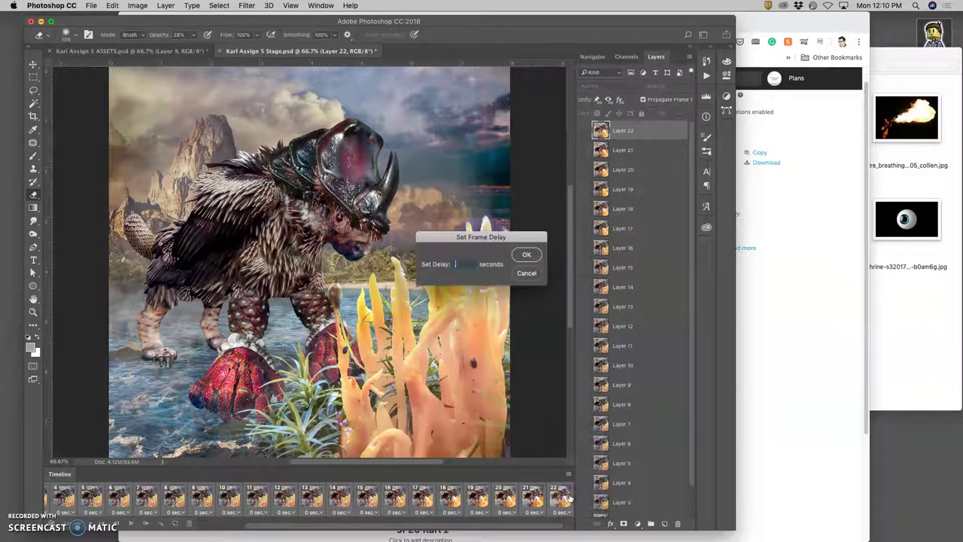
click(525, 254)
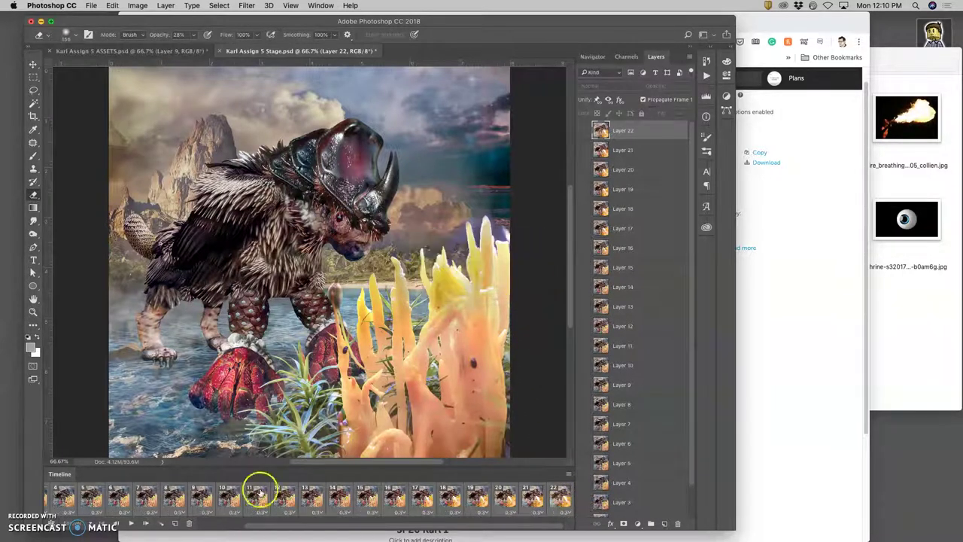
click(129, 525)
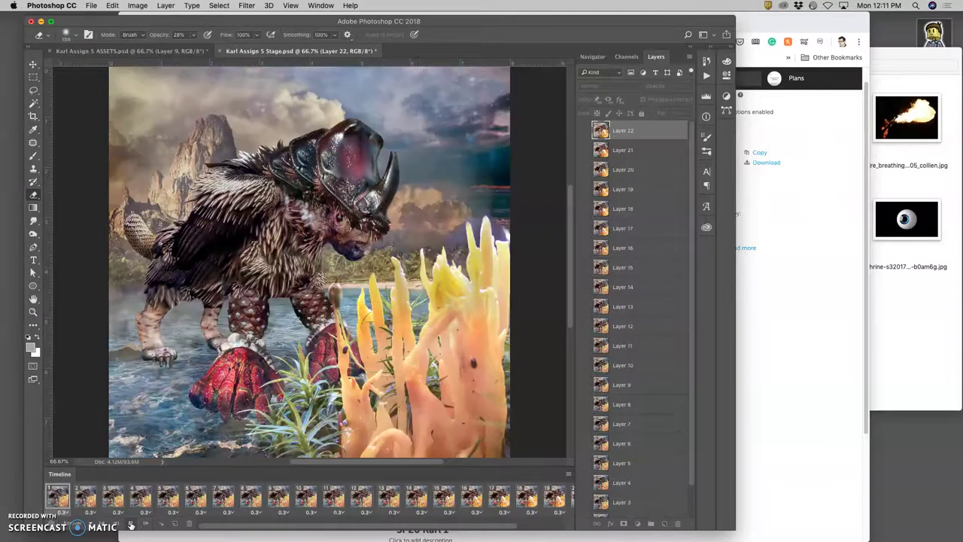
click(131, 523)
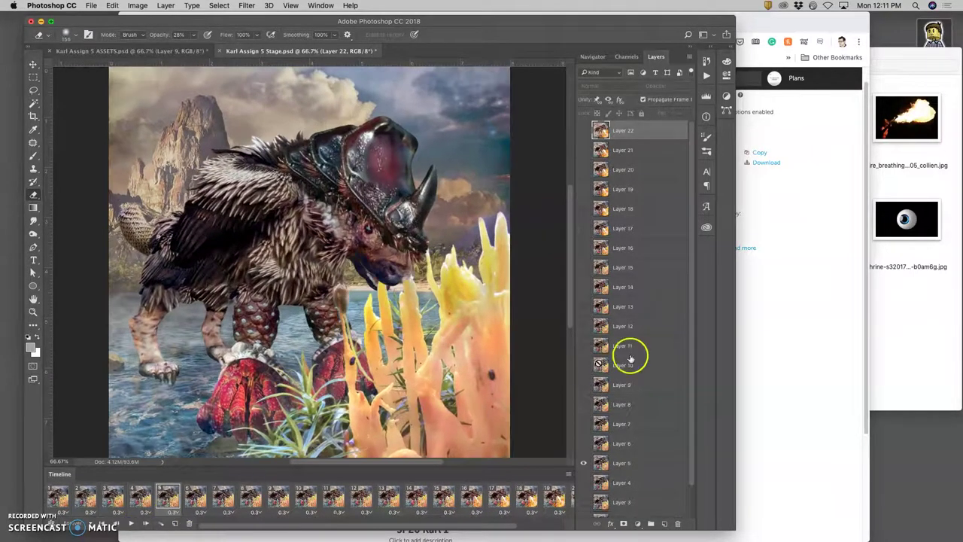
click(755, 345)
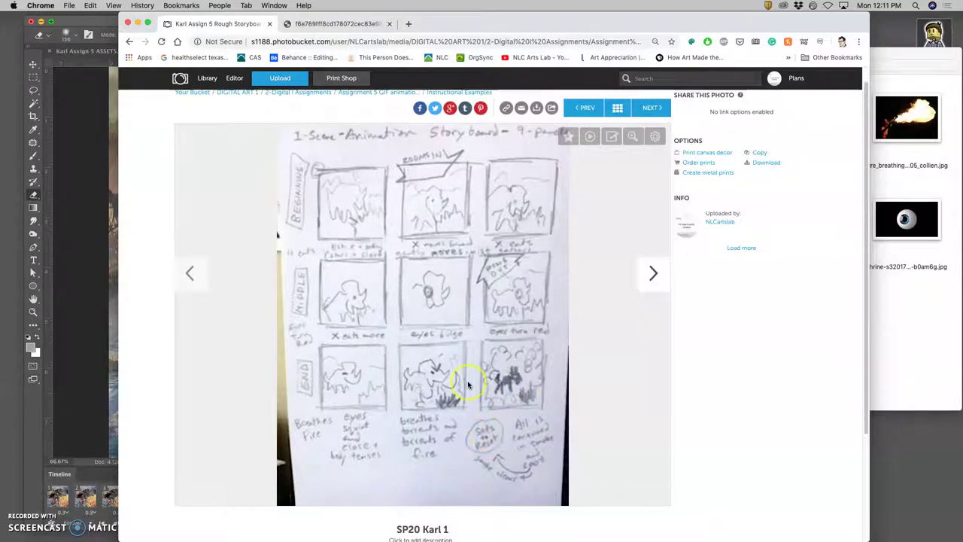
click(108, 355)
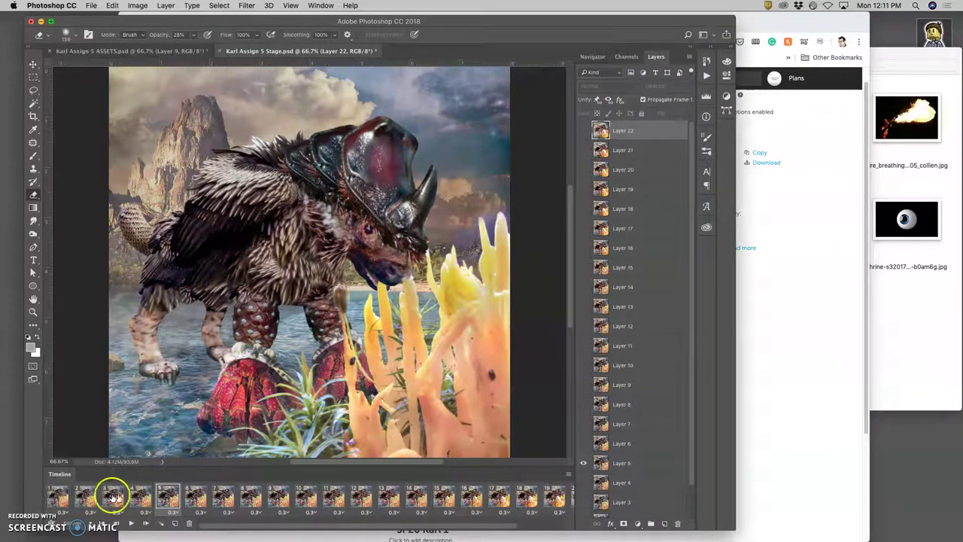
Delete animation frames 1–22 from the Stage document's timeline
click(58, 497)
scroll(271, 512, right, 3)
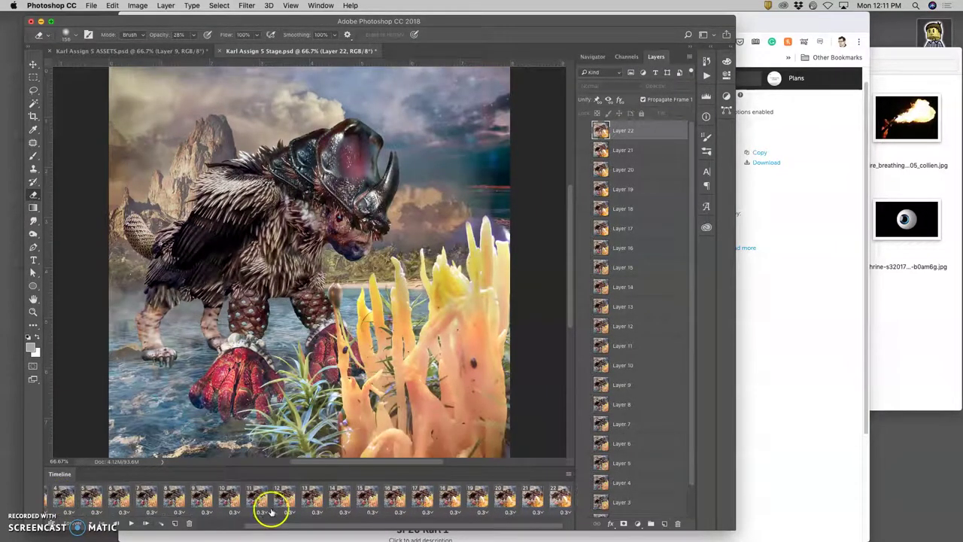
click(557, 489)
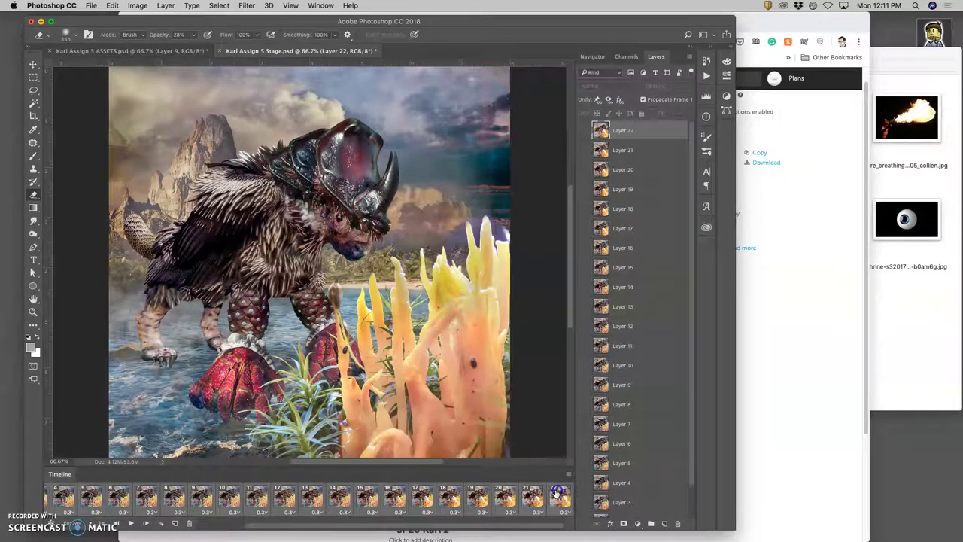
click(191, 524)
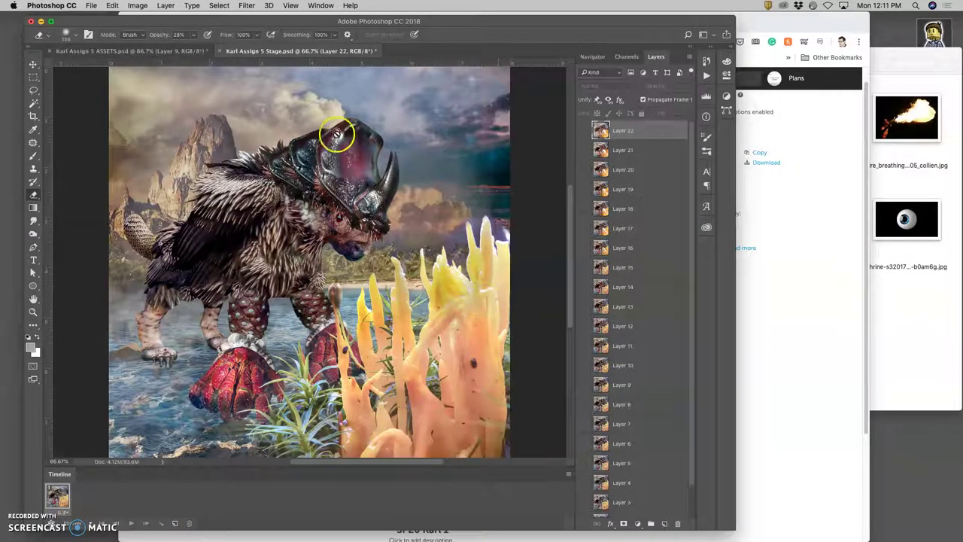
Hide the Timeline panel, make Layer 22 visible, and return to the ASSETS document
click(320, 6)
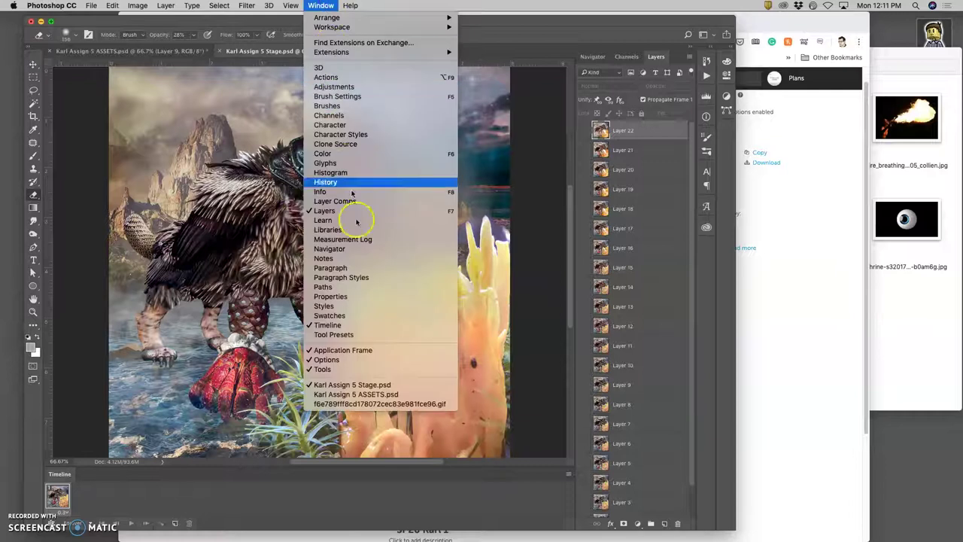
click(348, 325)
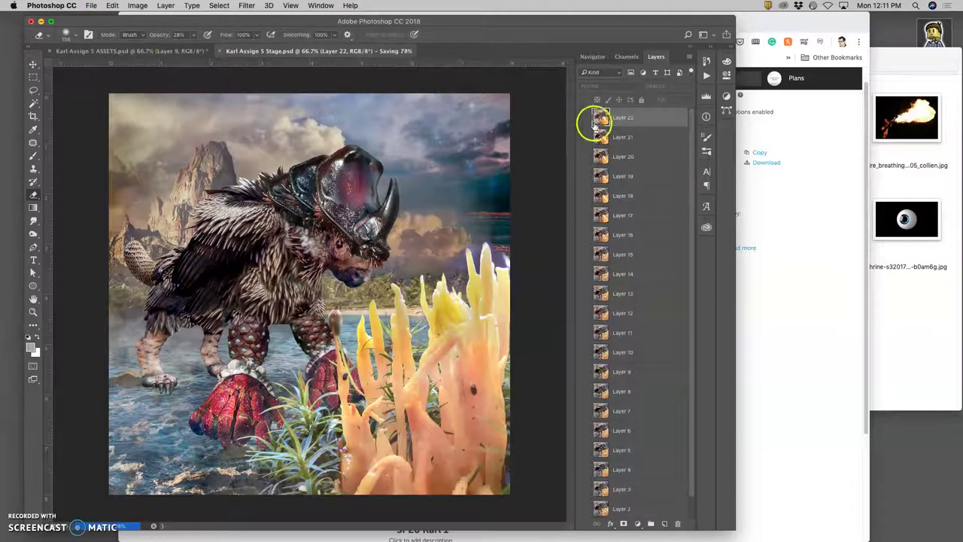
click(584, 119)
click(151, 51)
Delete the merged Layer 9, clear the selection, and rearrange the layers
click(621, 126)
key(Delete)
key(super+d)
drag(618, 127, 642, 180)
drag(649, 219, 620, 249)
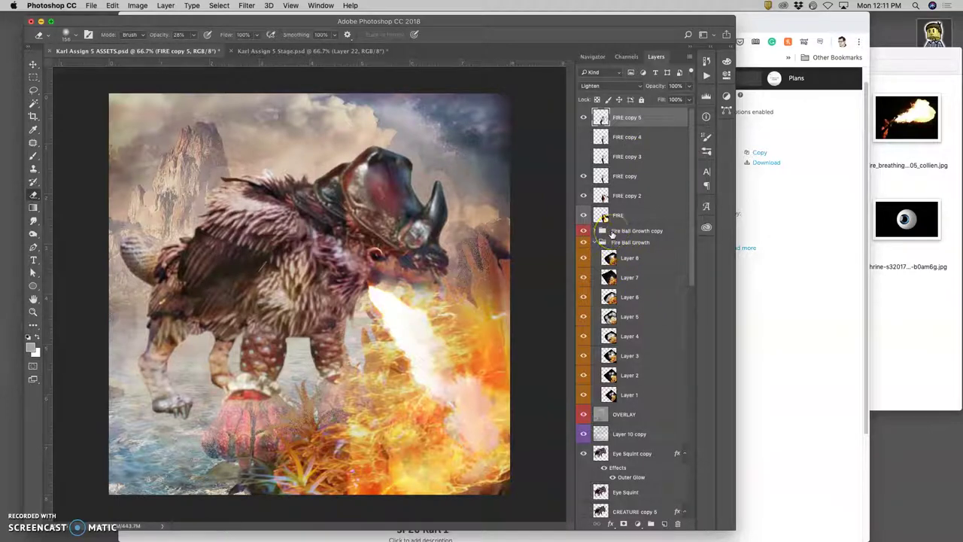
Duplicate the Fire Ball Growth copy group, enlarge it to about 114%, with opacity about 63%
click(612, 234)
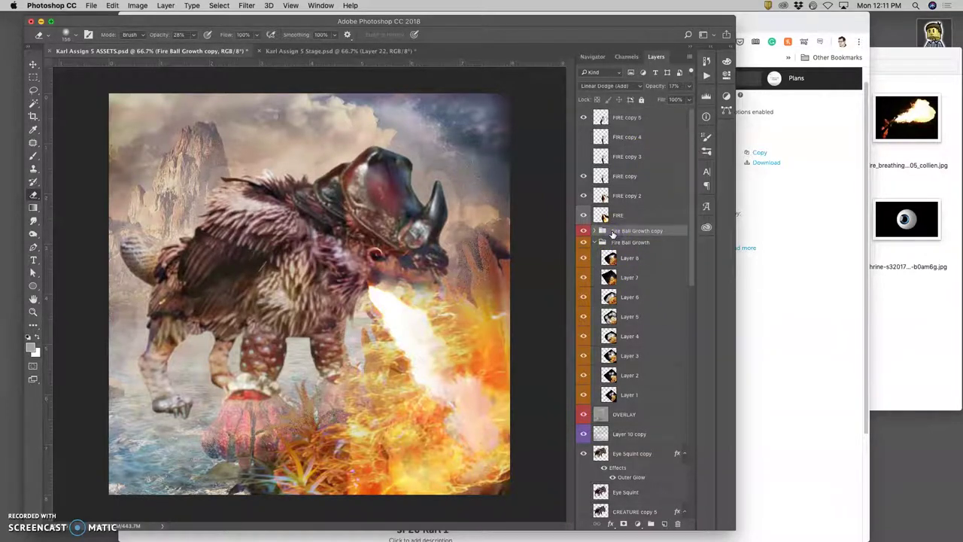
key(super+j)
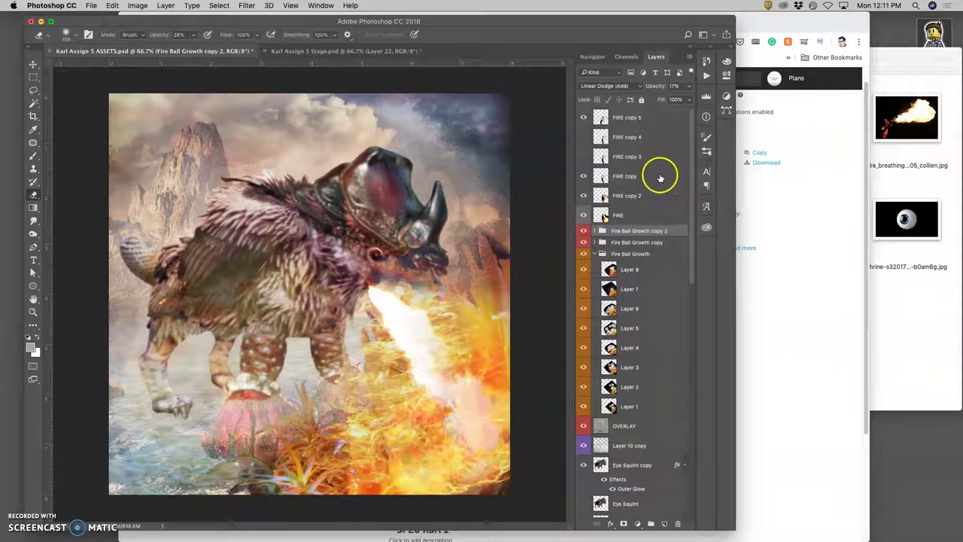
key(super+t)
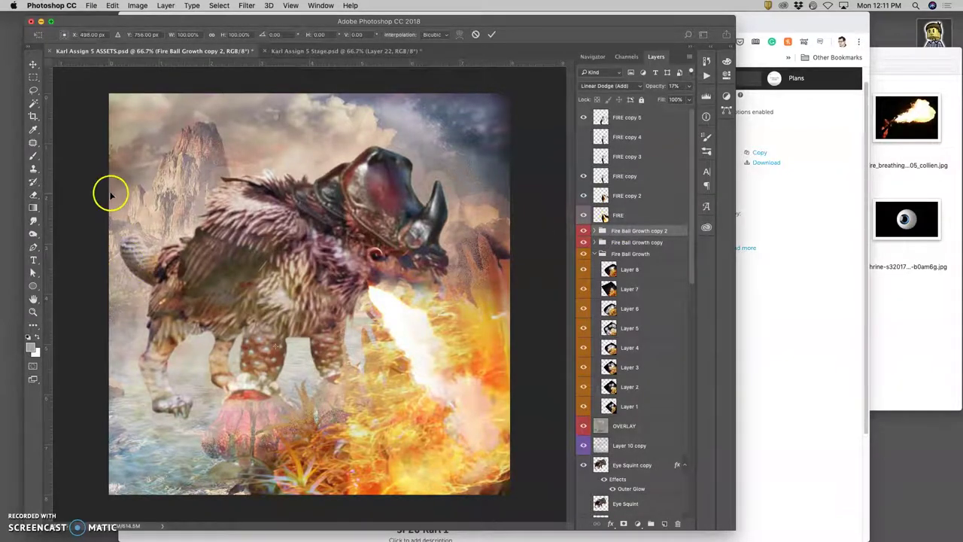
key(super+minus)
key(super+minus)
key(super+minus)
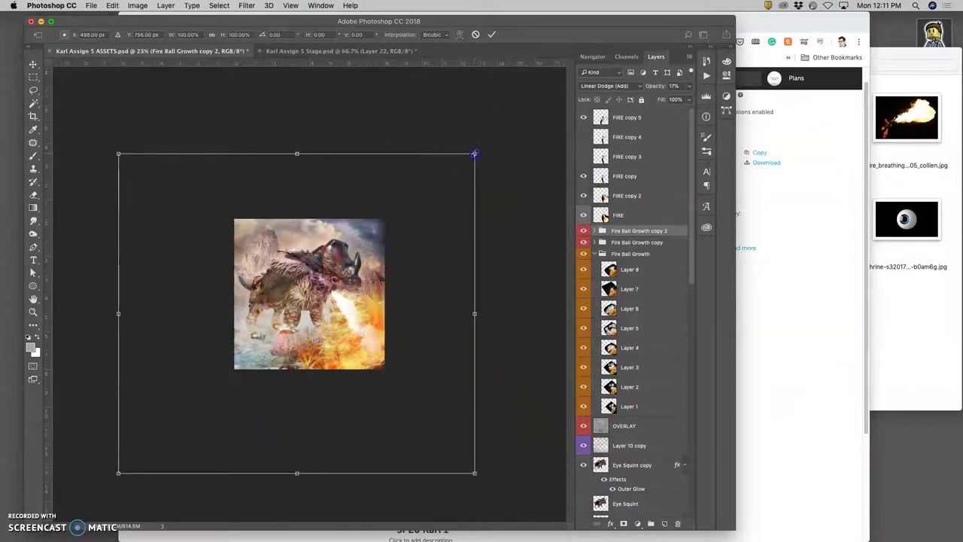
drag(474, 153, 504, 136)
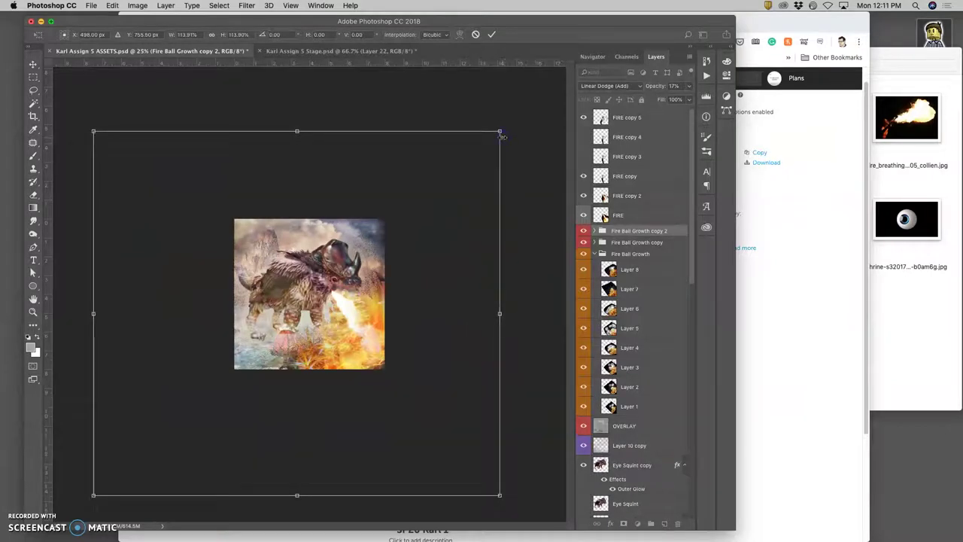
click(670, 105)
click(687, 85)
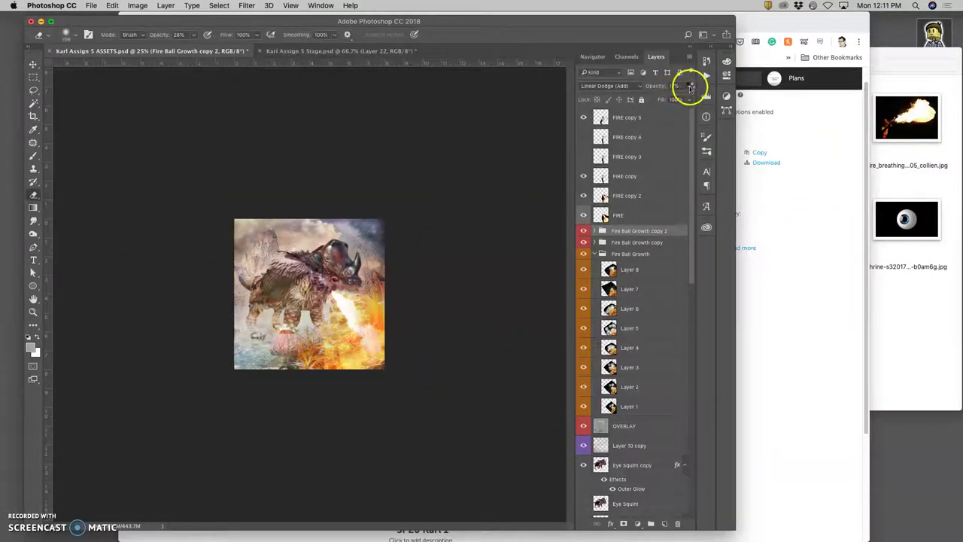
drag(651, 99, 672, 99)
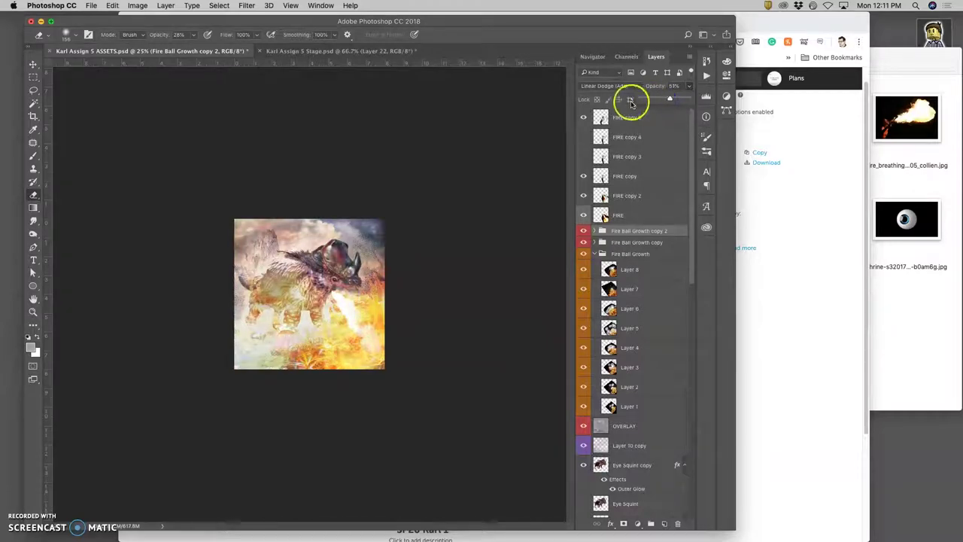
key(super+equal)
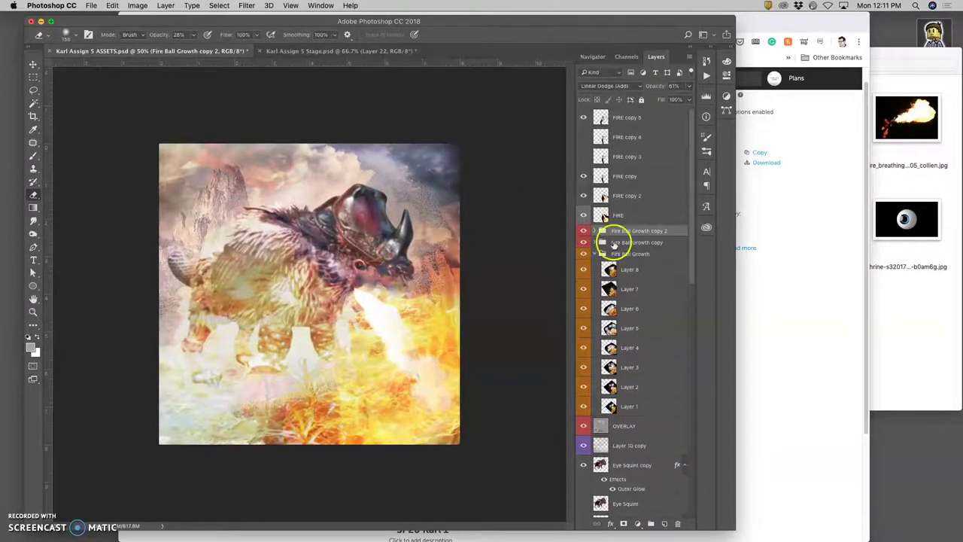
Try Screen and Lighten on Fire Ball Growth copy, settling on Lighter Color, then compare with Stage
click(615, 242)
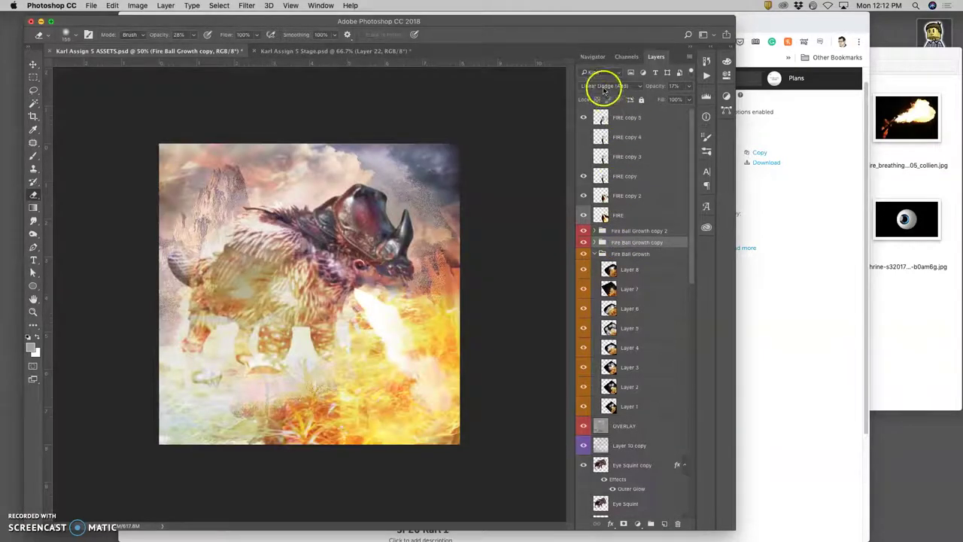
click(603, 88)
click(602, 94)
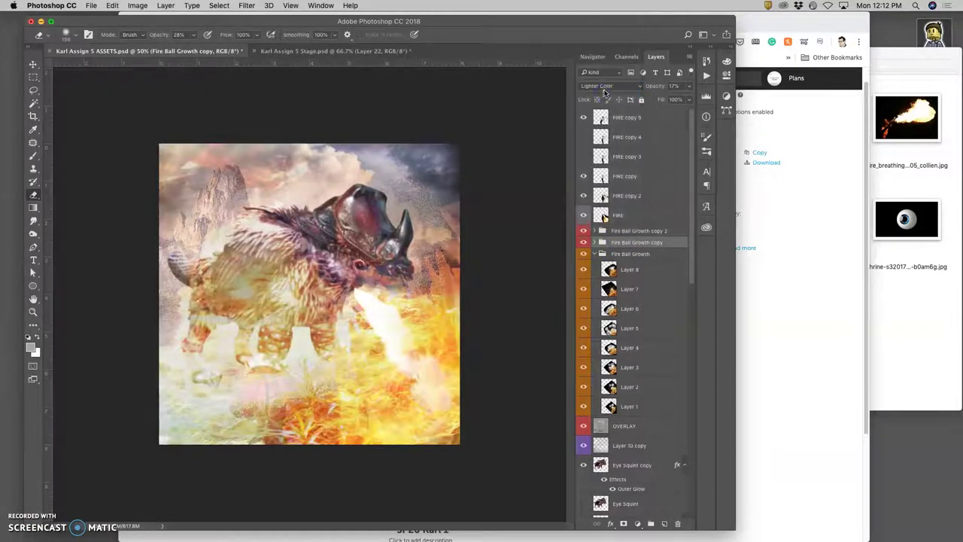
click(604, 88)
click(598, 64)
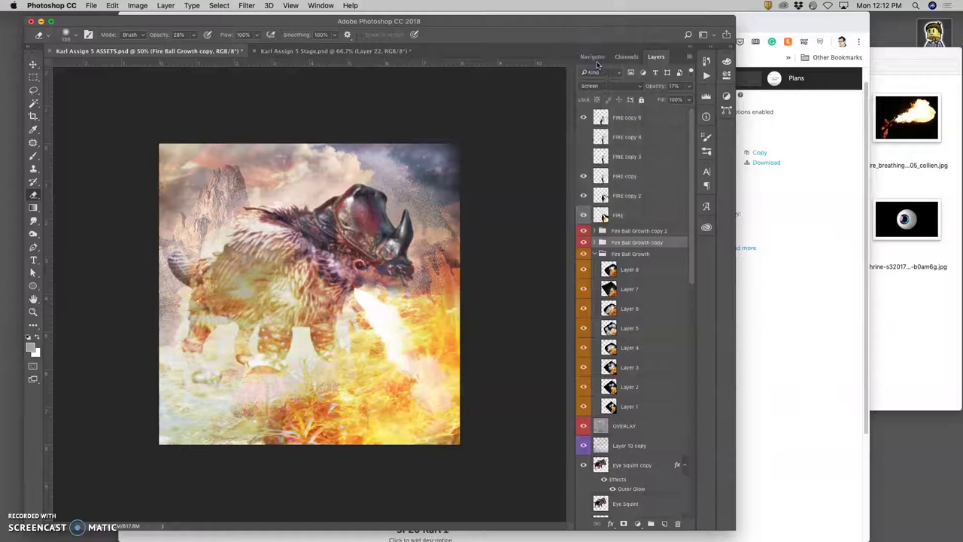
click(606, 85)
click(606, 80)
click(611, 89)
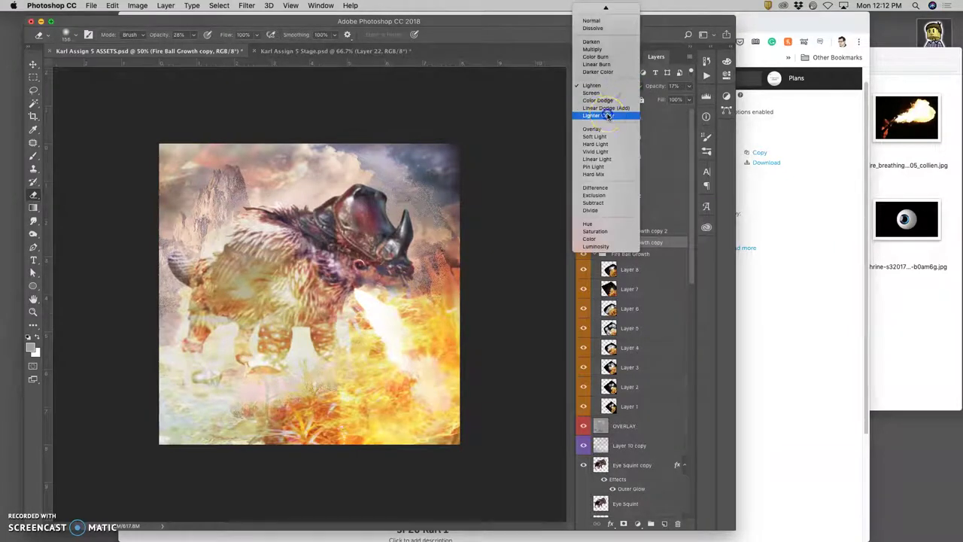
click(604, 110)
click(369, 53)
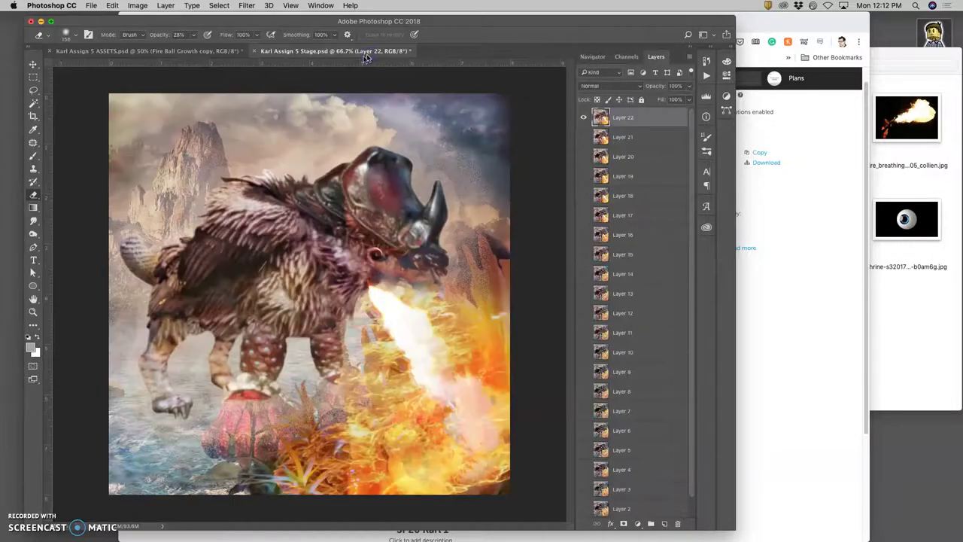
click(221, 51)
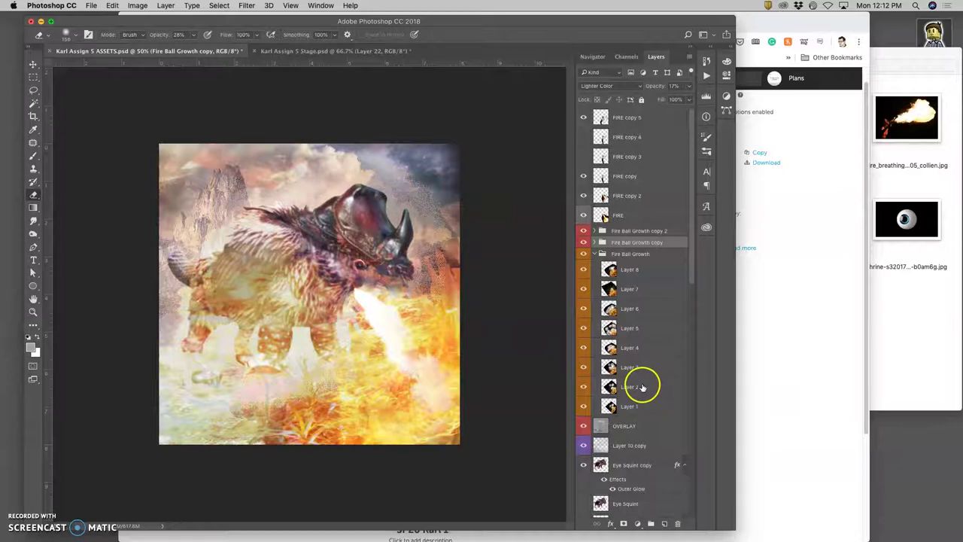
Set OVERLAY opacity to 100% and widen Layer 10 copy to about 103%
click(629, 428)
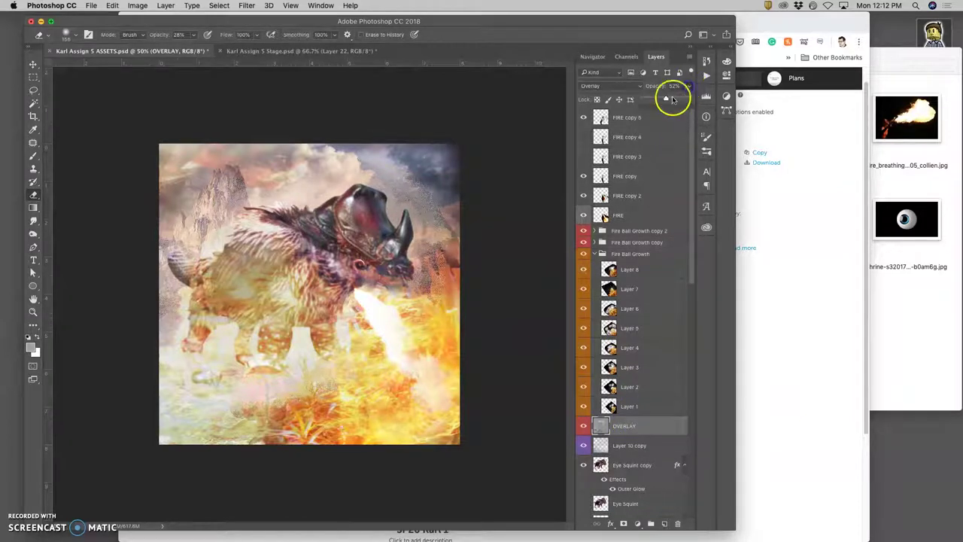
drag(688, 99, 687, 99)
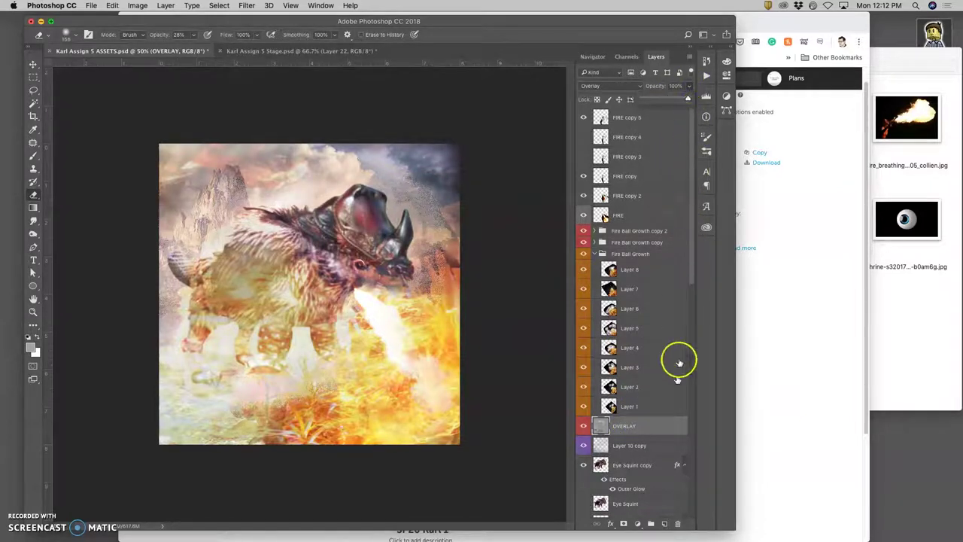
click(634, 447)
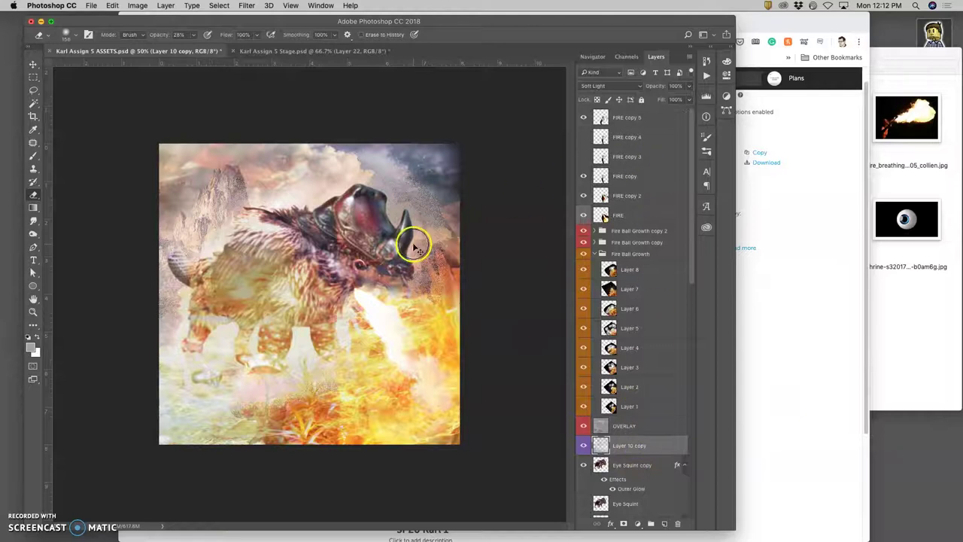
key(ctrl+t)
drag(490, 292, 500, 294)
key(Return)
key(e)
click(623, 427)
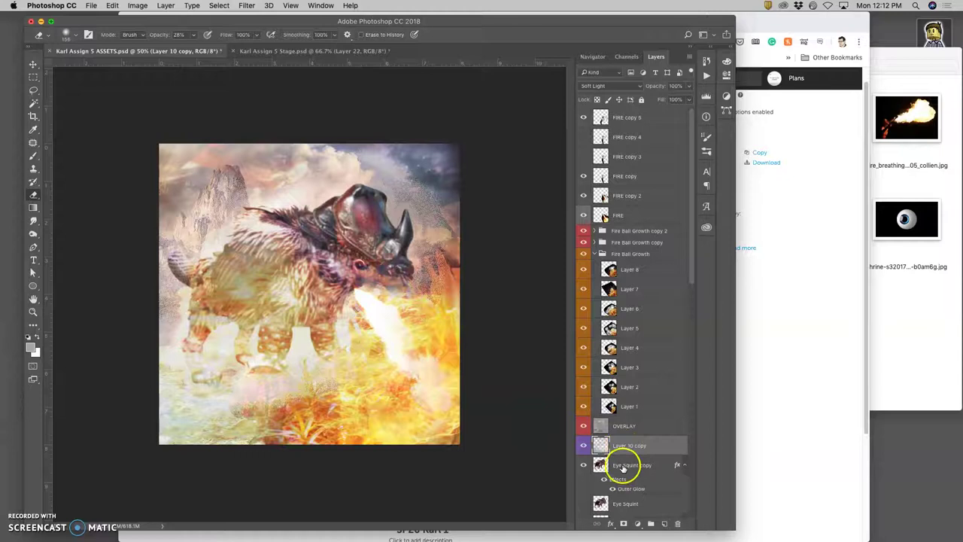
Puppet warp the Eye Squint copy creature with two pins, rotating and bending it into a new pose
click(624, 467)
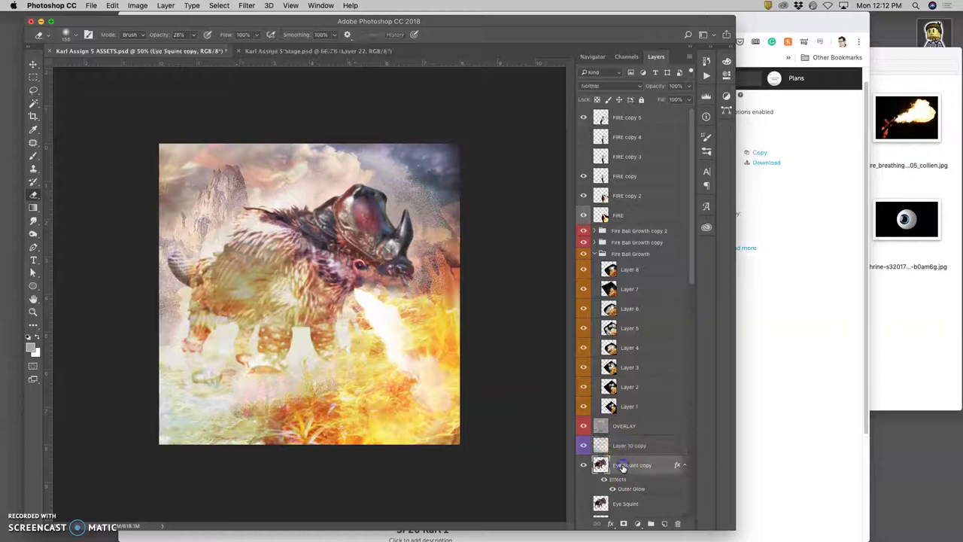
click(113, 6)
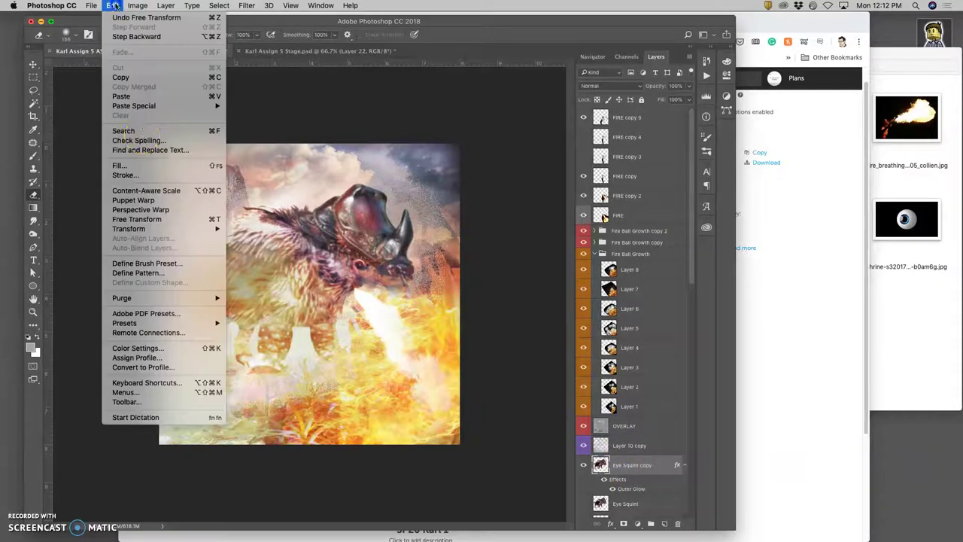
click(134, 201)
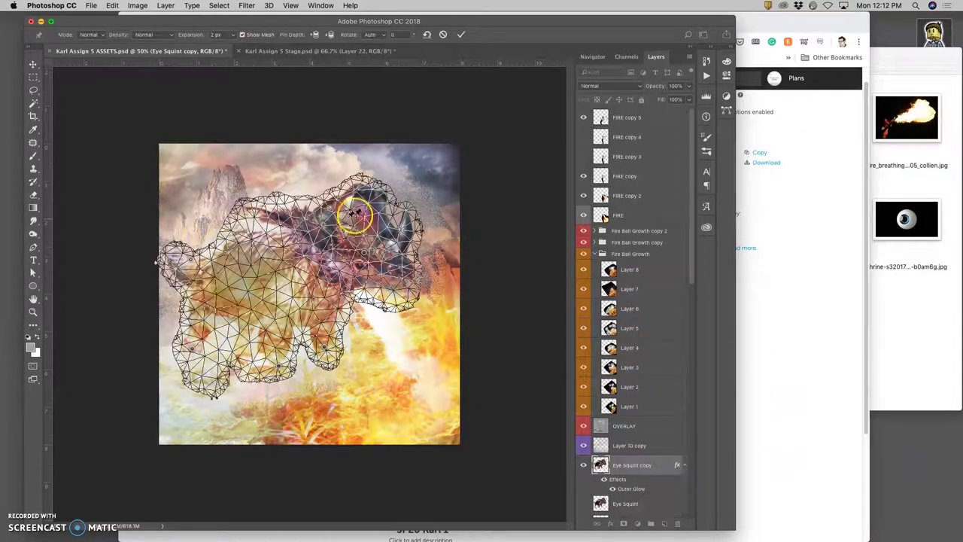
click(364, 254)
drag(380, 226, 385, 220)
click(191, 259)
drag(267, 209, 274, 215)
key(h)
key(Return)
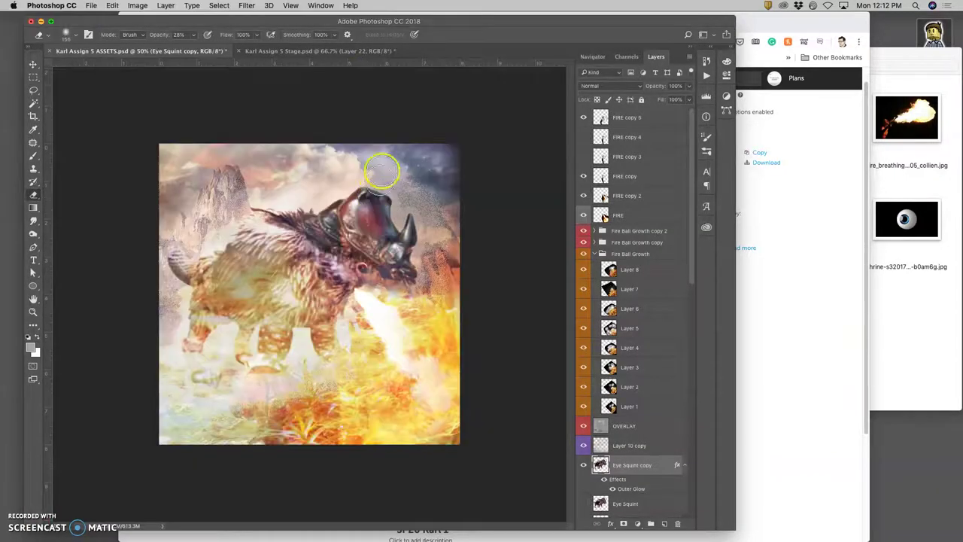
click(293, 51)
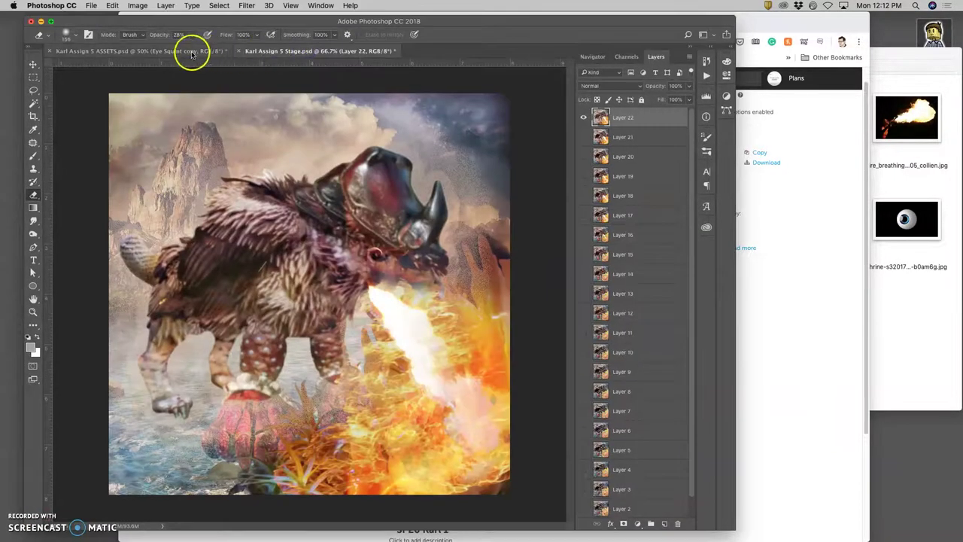
Zoom in on the ASSETS canvas and compare it with the Stage document
click(191, 52)
key(super+plus)
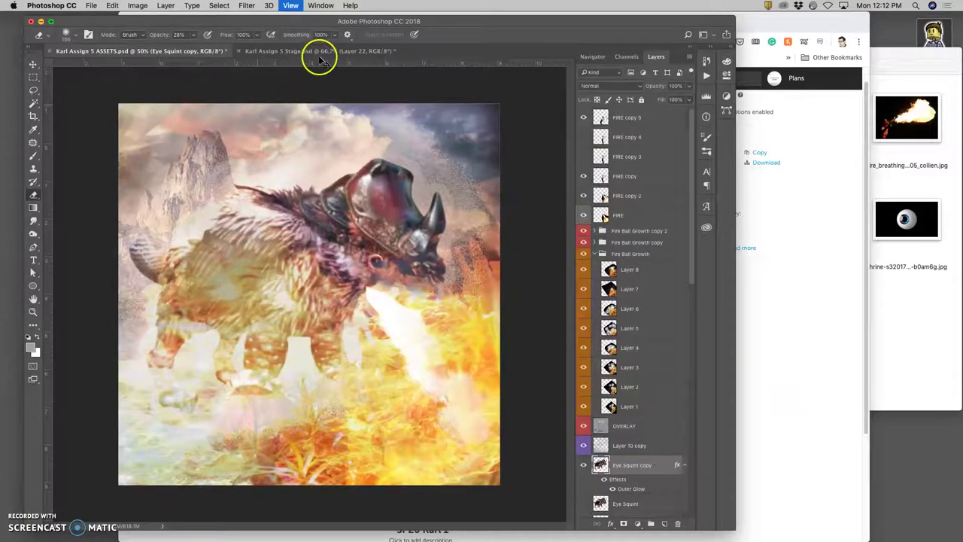
click(319, 53)
click(203, 55)
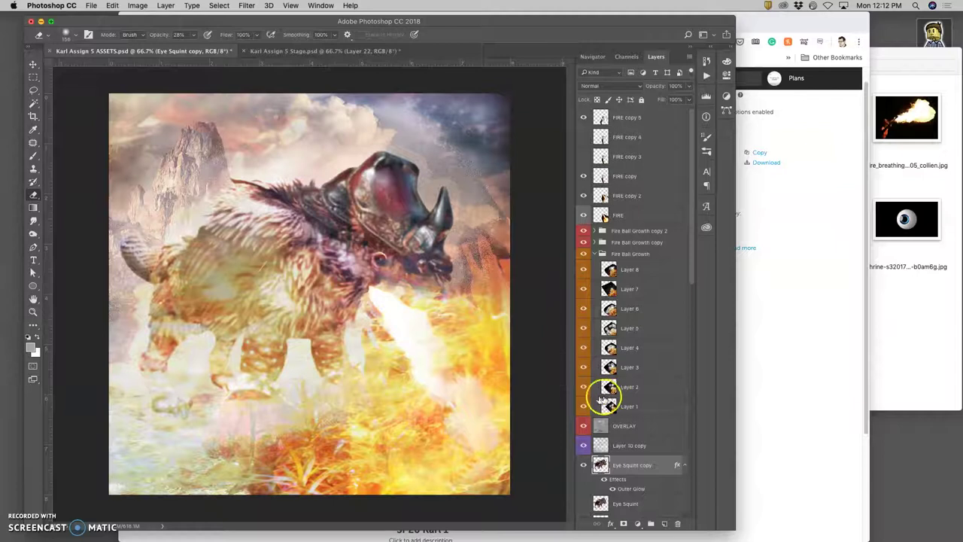
Puppet warp the creature's head upward, then toggle visibility of several FIRE copy layers
click(115, 7)
click(139, 197)
click(403, 275)
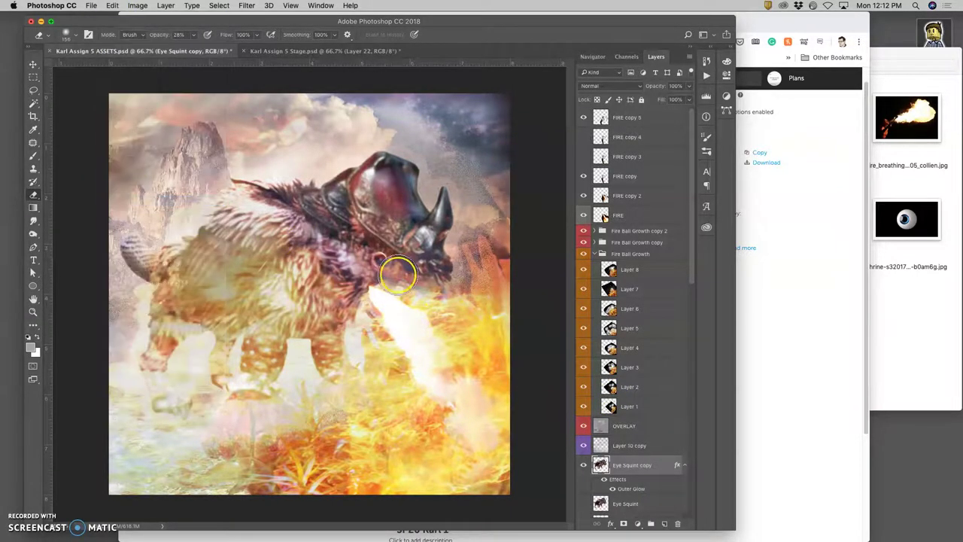
click(281, 223)
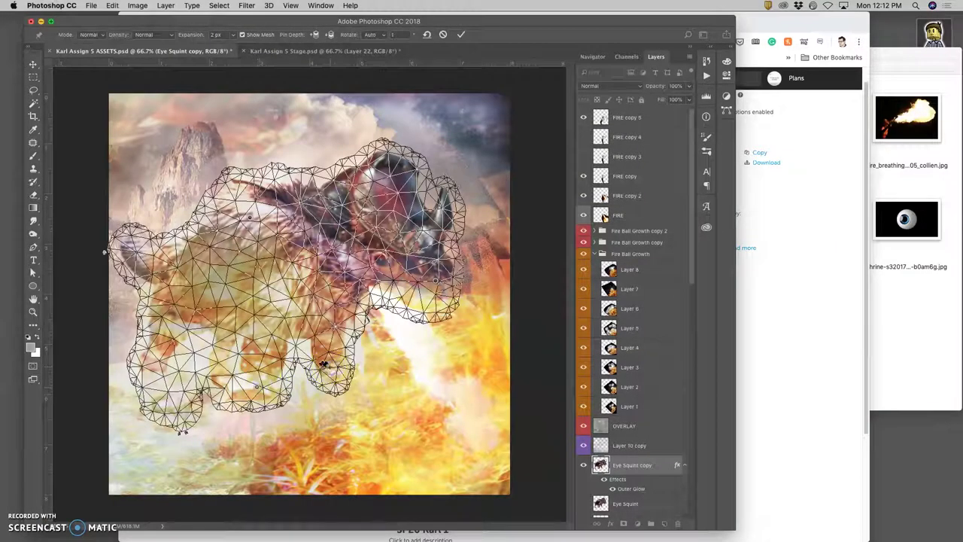
drag(439, 279, 443, 272)
key(Return)
key(e)
drag(595, 214, 602, 134)
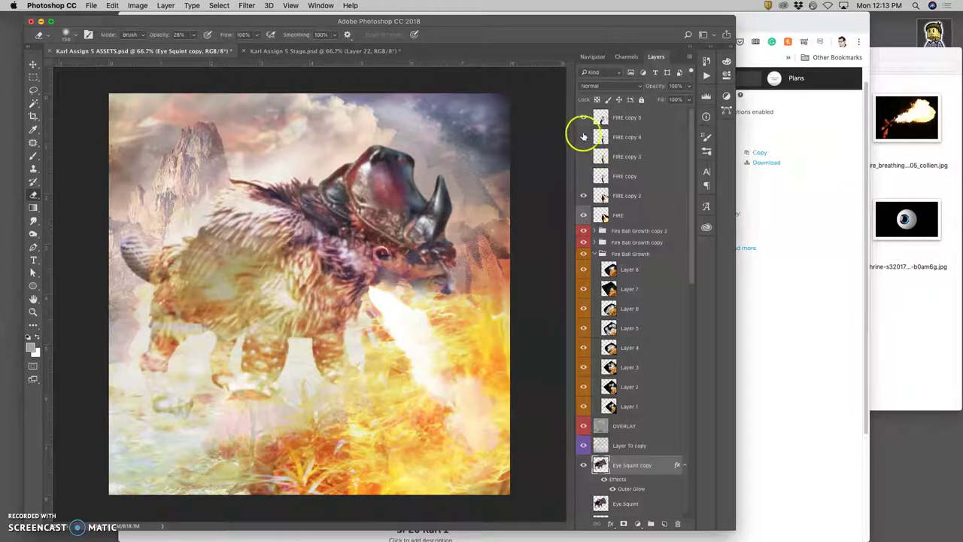
Show FIRE copy, hide FIRE copy 3, and compare with the Stage document
click(583, 178)
drag(583, 157, 586, 141)
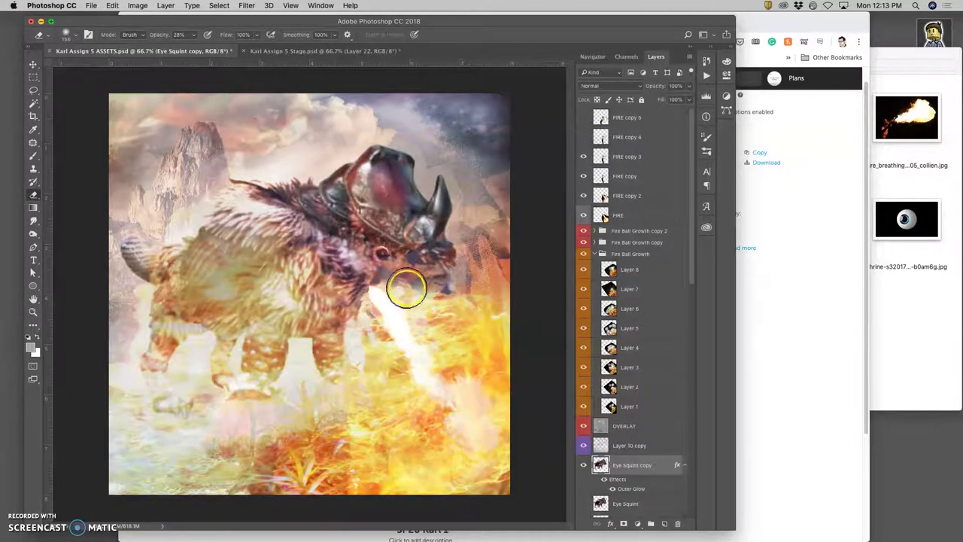
click(297, 51)
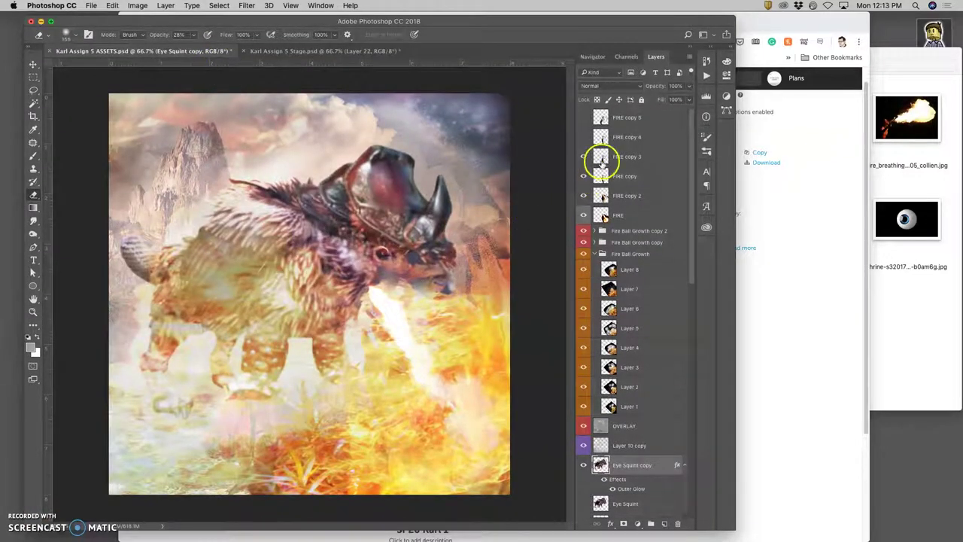
Slightly resize the flames of FIRE copy 3 and FIRE copy with Free Transform
click(613, 158)
key(super+t)
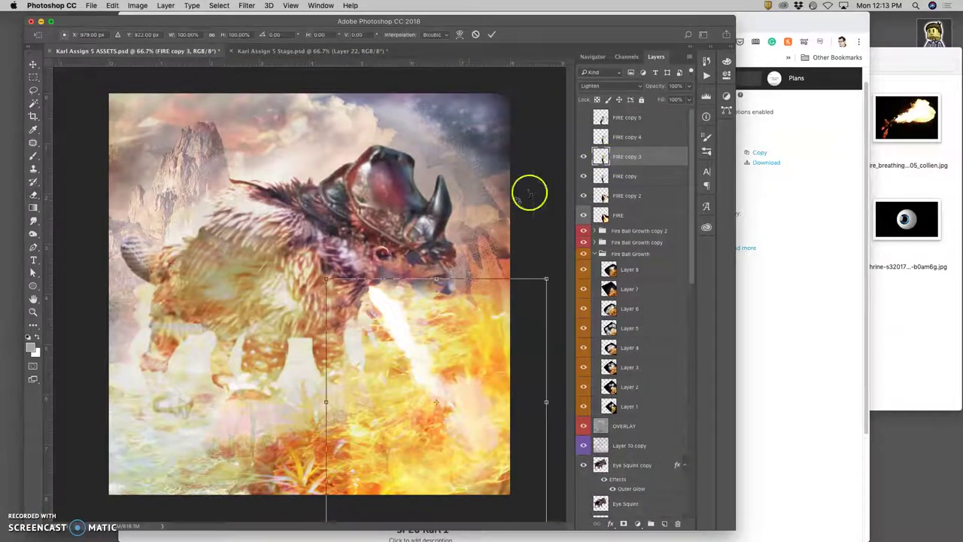
drag(333, 282, 342, 279)
key(Return)
click(584, 216)
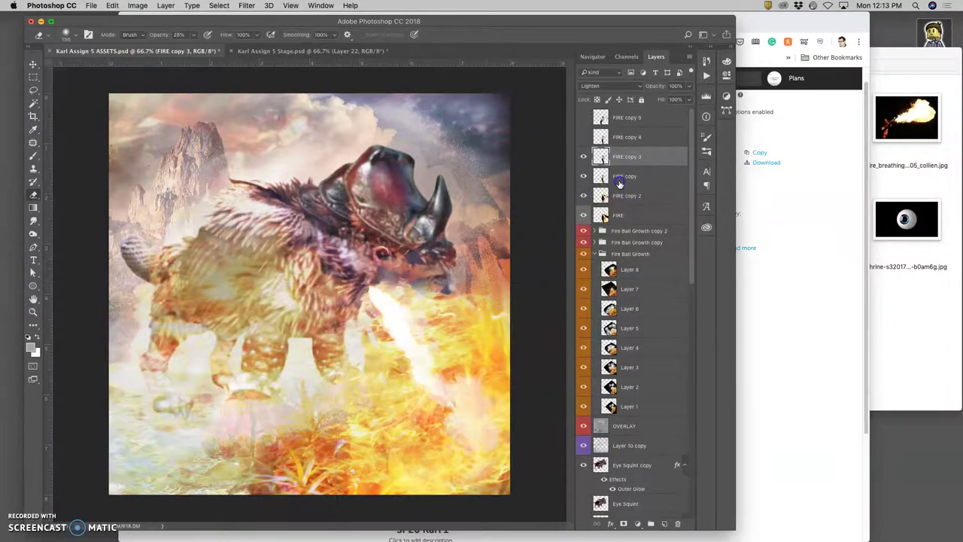
click(618, 182)
key(super+t)
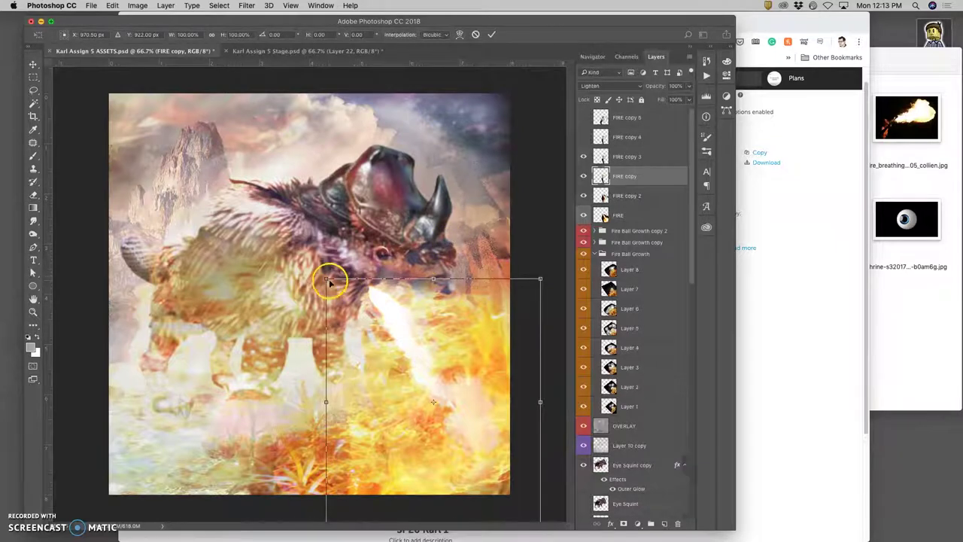
drag(330, 283, 337, 290)
key(Return)
click(604, 176)
Shrink FIRE copy 2 to about 95% width, check it by toggling visibility, then view Stage
click(605, 196)
key(super+t)
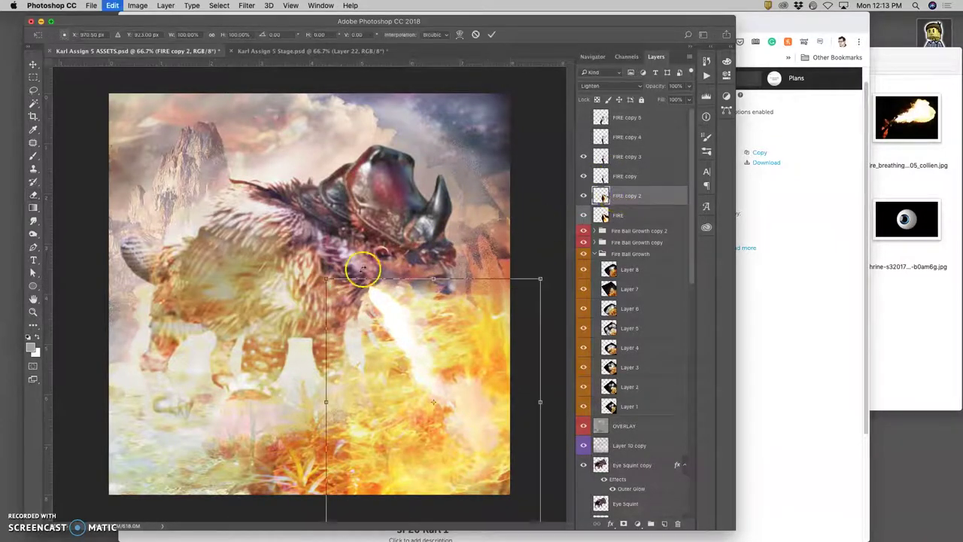
drag(327, 279, 344, 291)
key(Return)
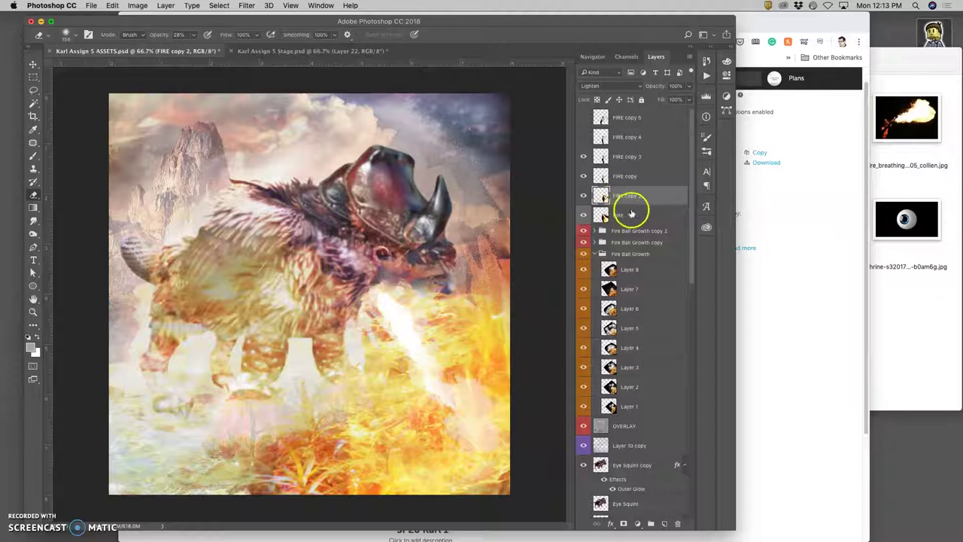
click(583, 195)
click(583, 196)
click(583, 195)
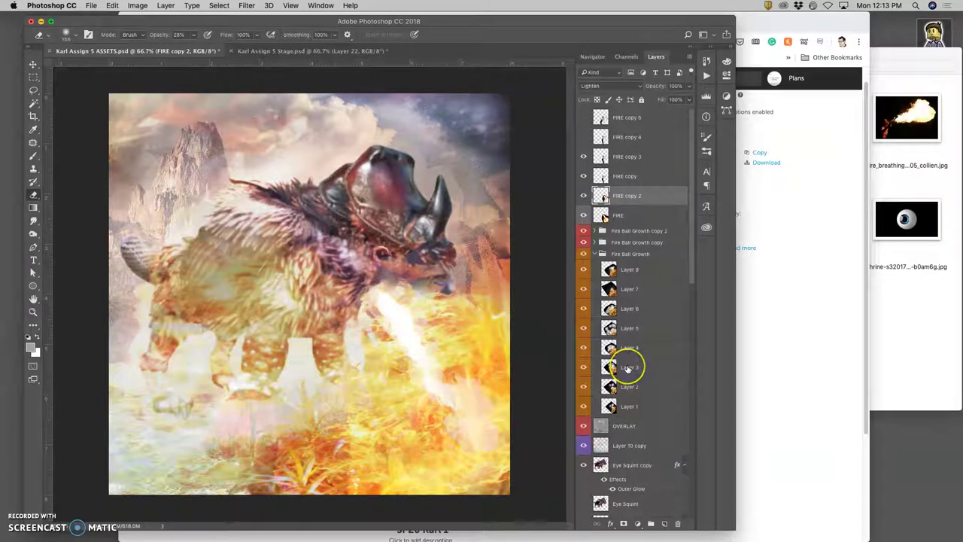
scroll(628, 368, down, 1)
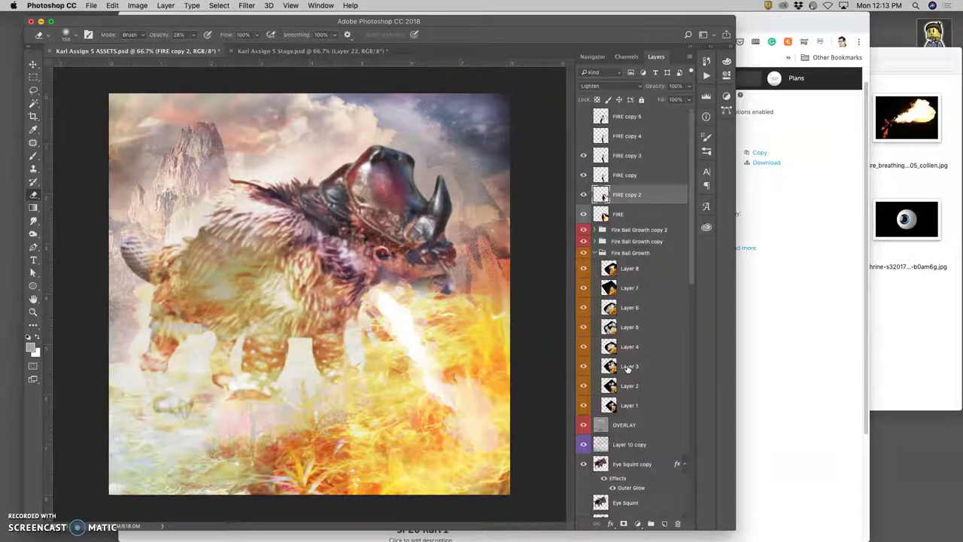
scroll(628, 368, down, 5)
click(397, 68)
In ASSETS, apply Free Transform to layer 4 and commit it
click(187, 53)
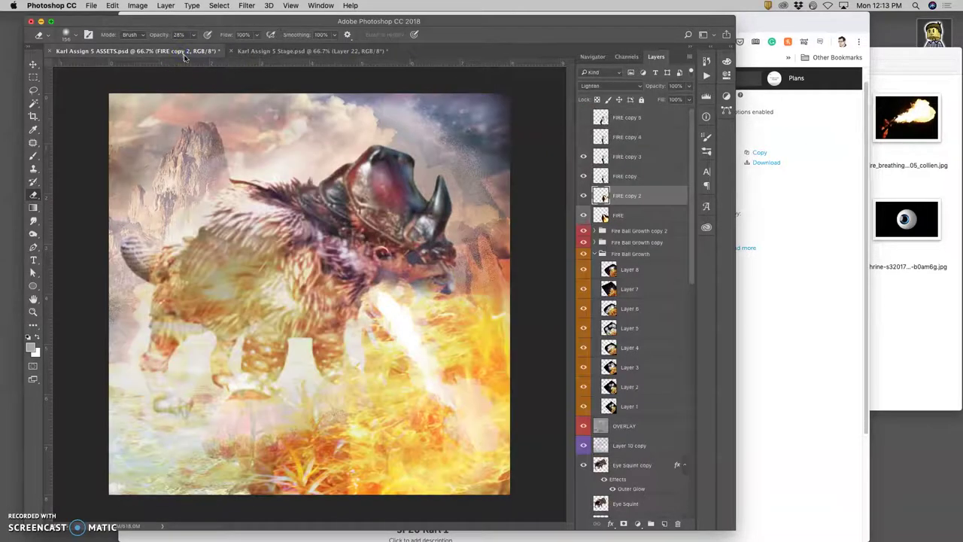
click(620, 416)
scroll(633, 417, down, 10)
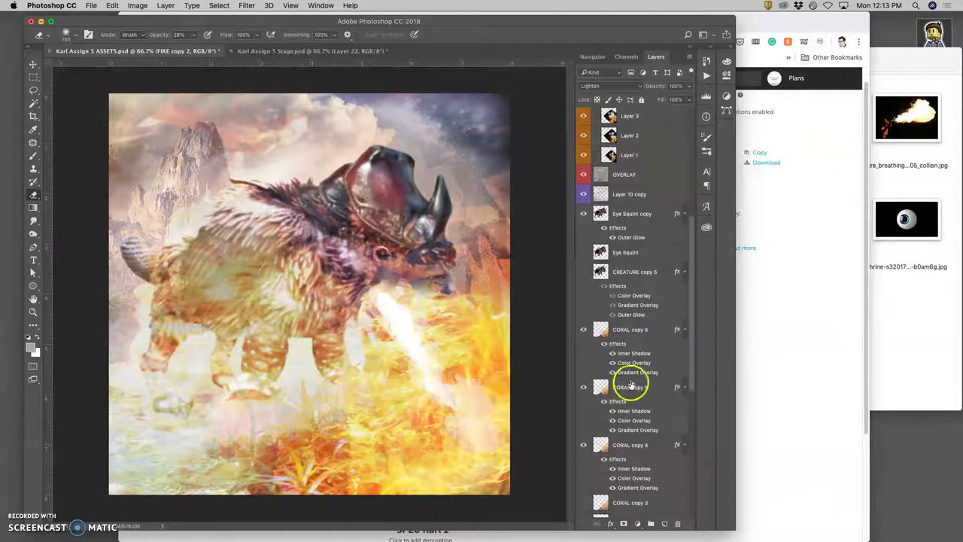
scroll(632, 384, down, 2)
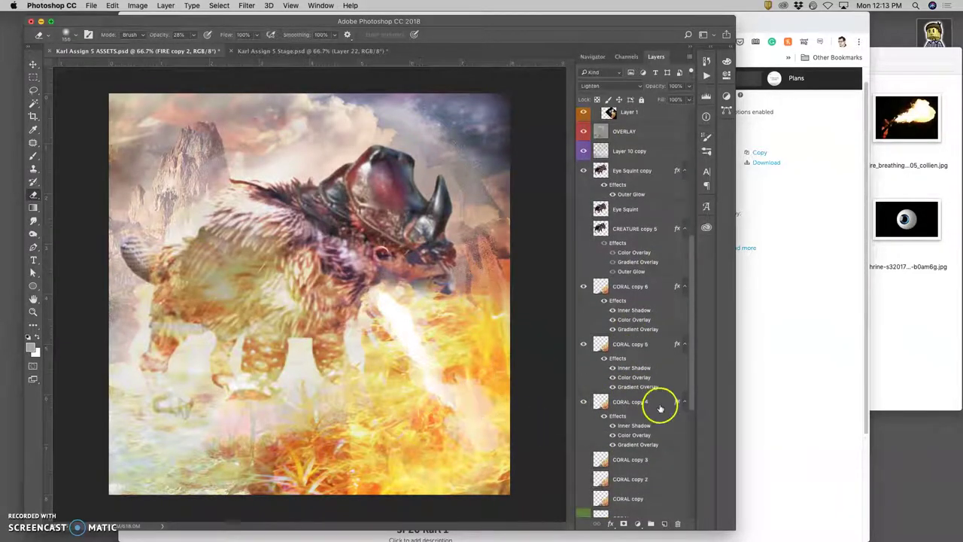
scroll(655, 405, down, 10)
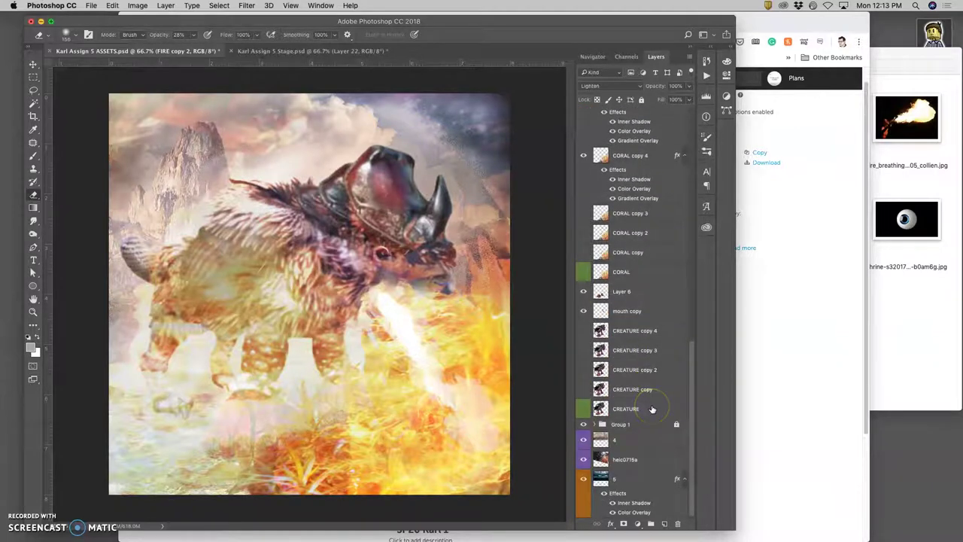
click(629, 441)
key(super+t)
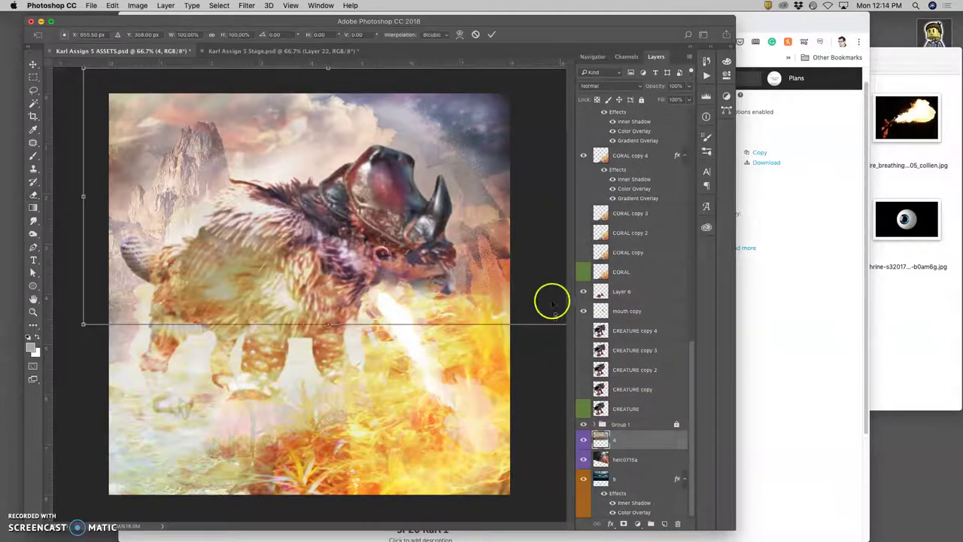
key(super+minus)
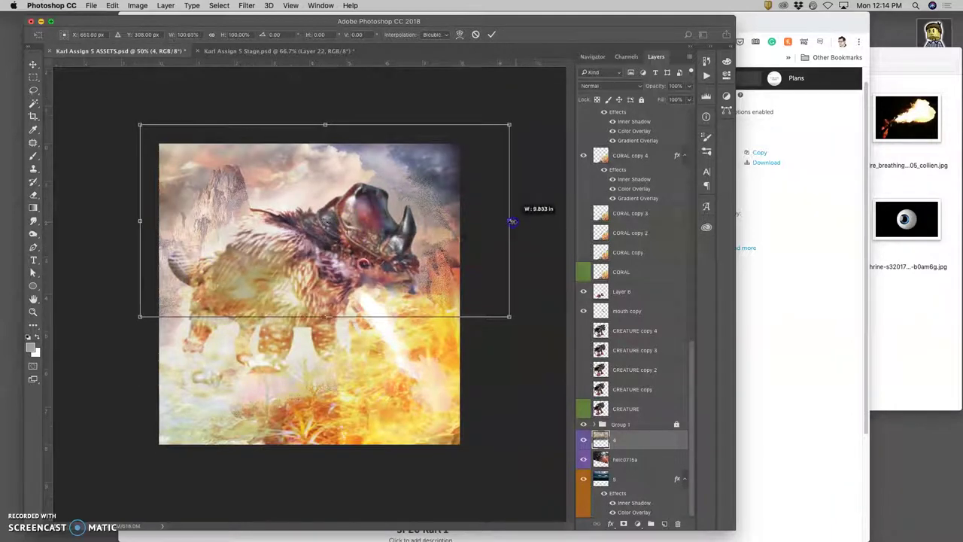
key(Return)
key(e)
Set the heic0715a overlay layer's opacity to 100% and compare with the Stage file
click(632, 459)
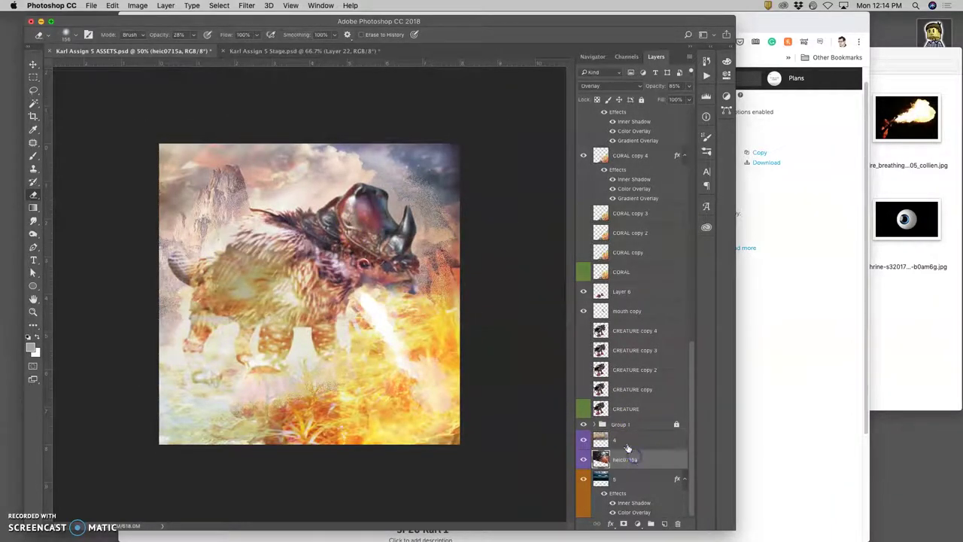
key(super+t)
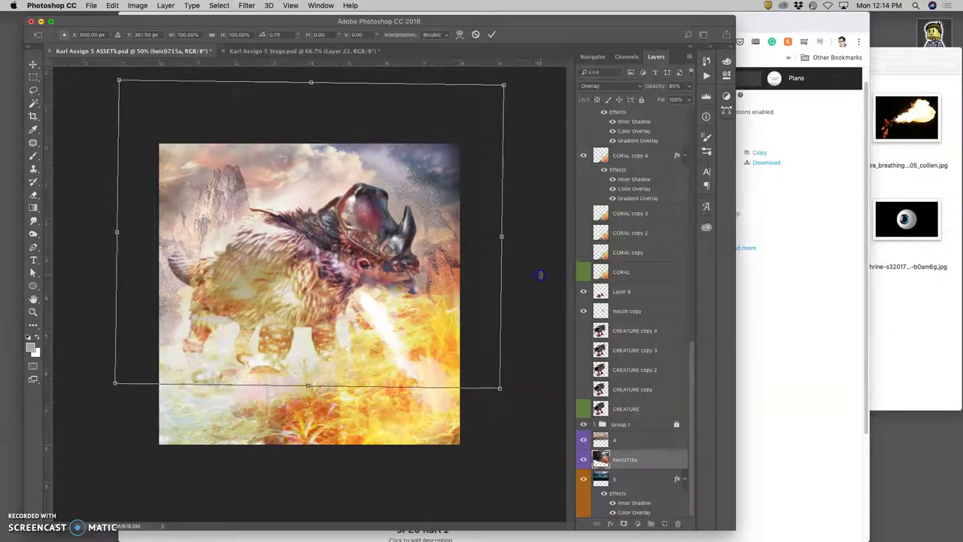
click(557, 275)
click(688, 85)
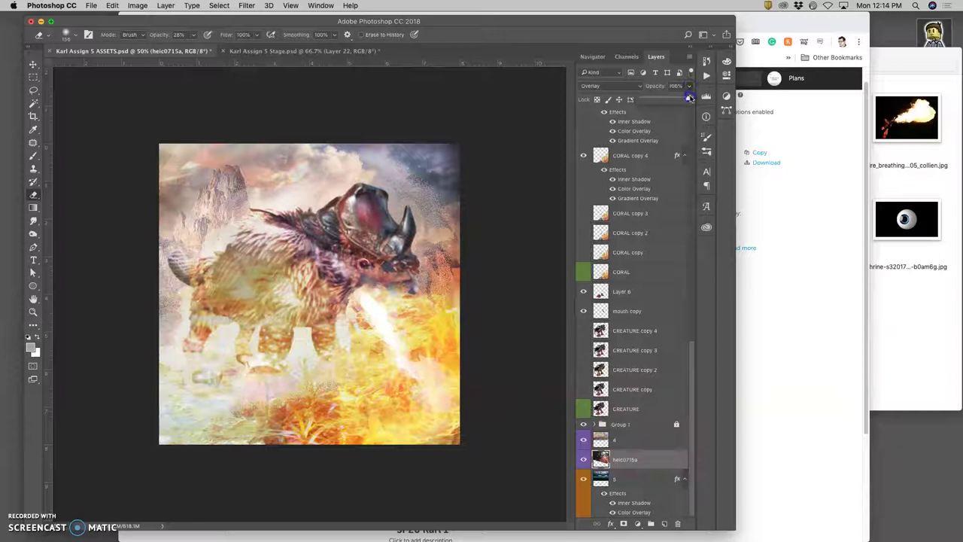
click(516, 268)
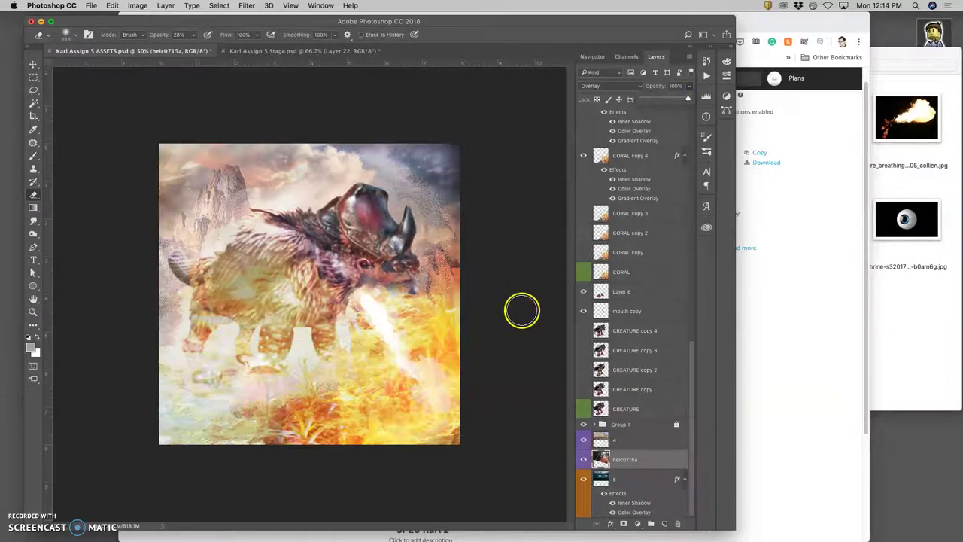
click(289, 52)
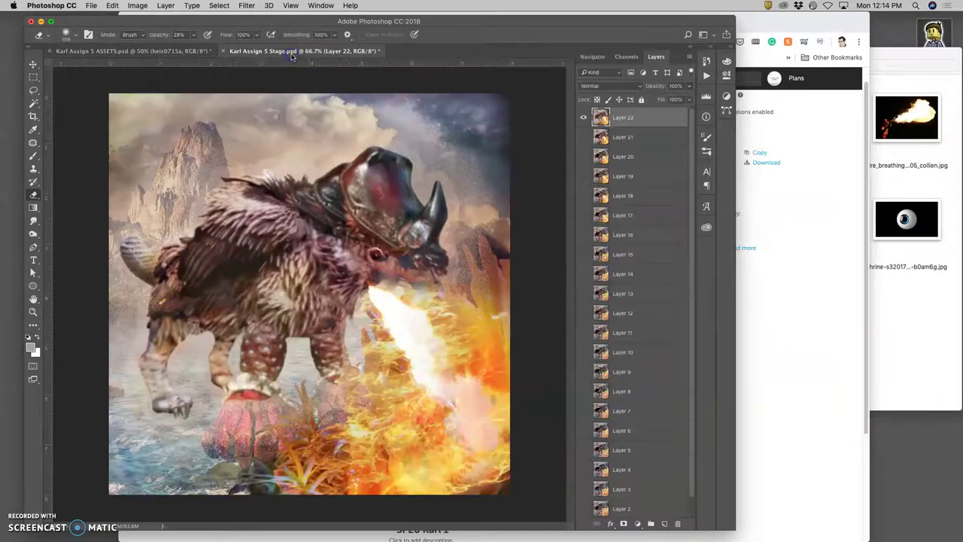
click(173, 50)
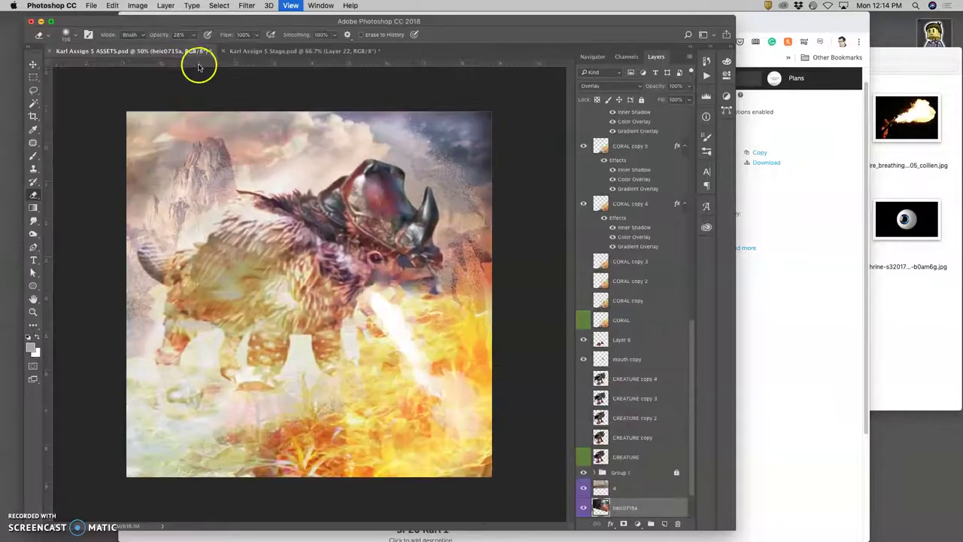
click(313, 51)
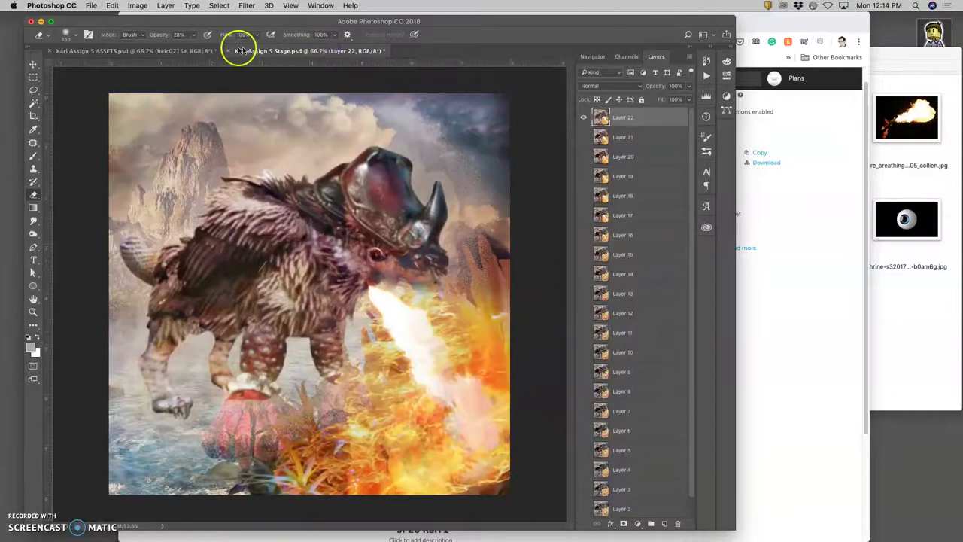
click(215, 50)
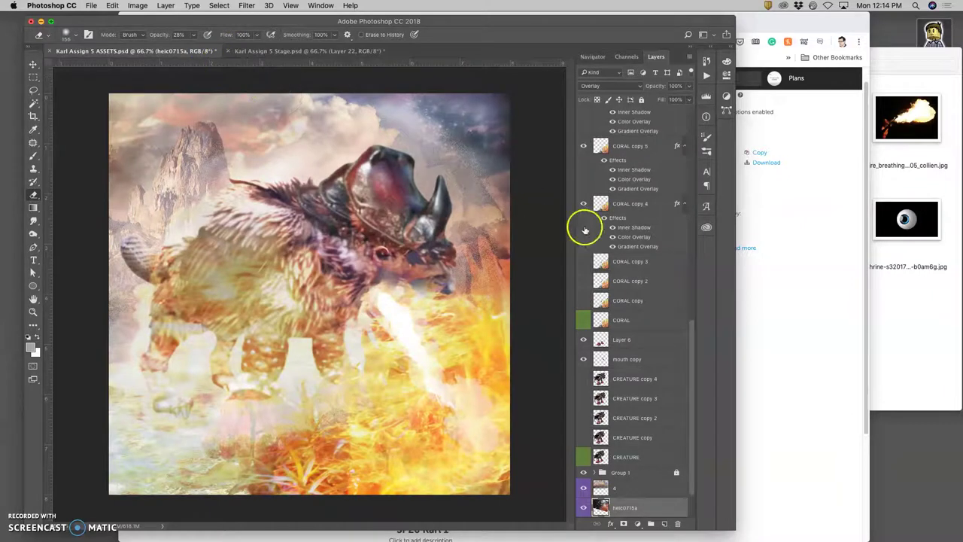
scroll(645, 252, up, 10)
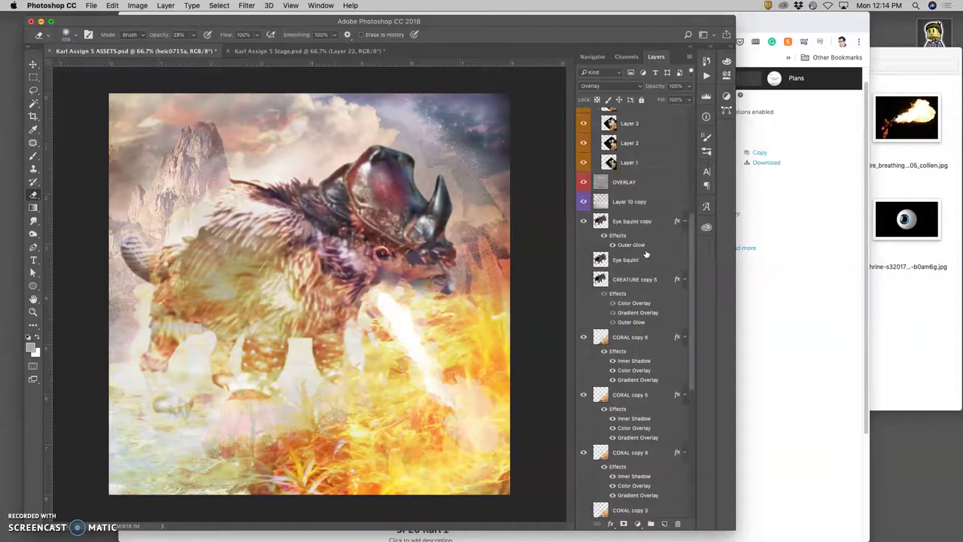
Give Eye Squint copy a muted dark brown Color Overlay at 64% opacity in Layer Style
click(627, 224)
double_click(621, 234)
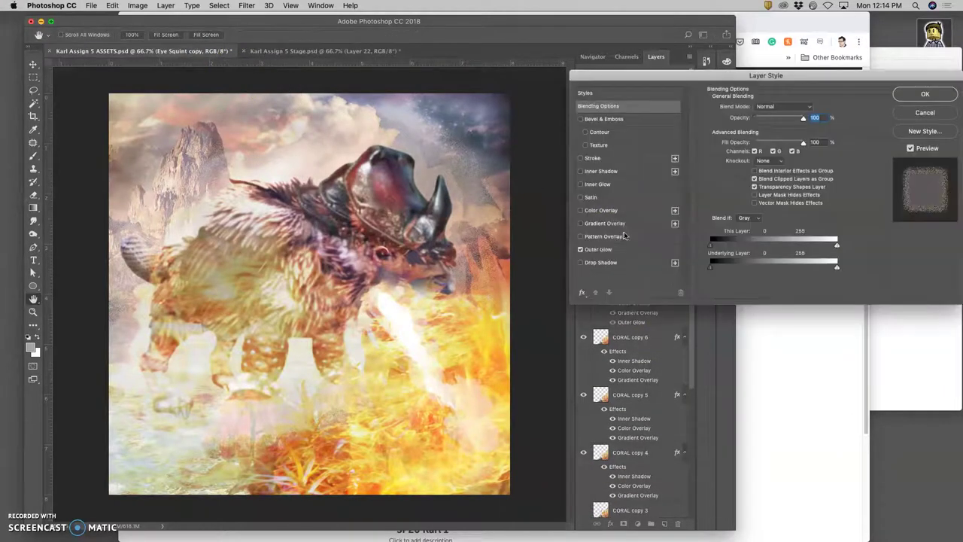
click(581, 224)
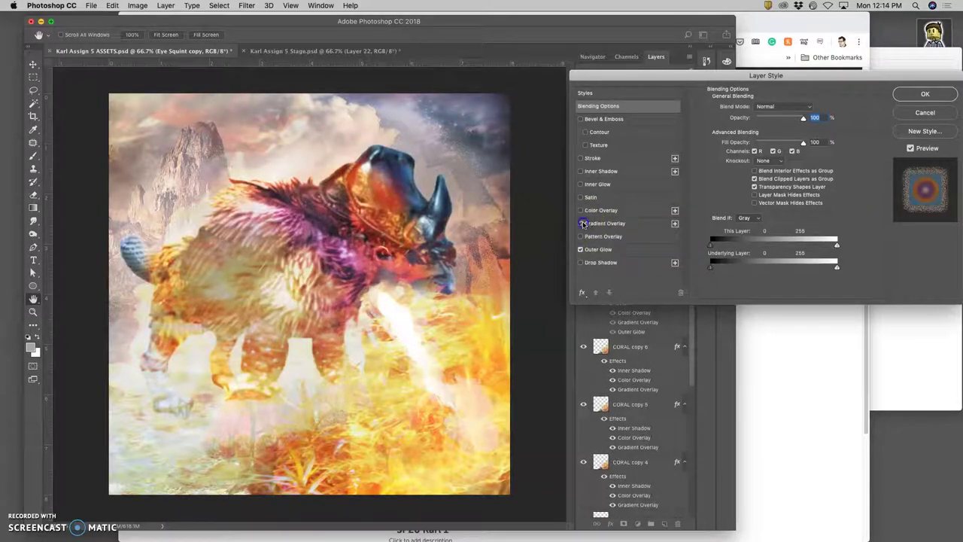
click(581, 223)
click(580, 211)
click(675, 203)
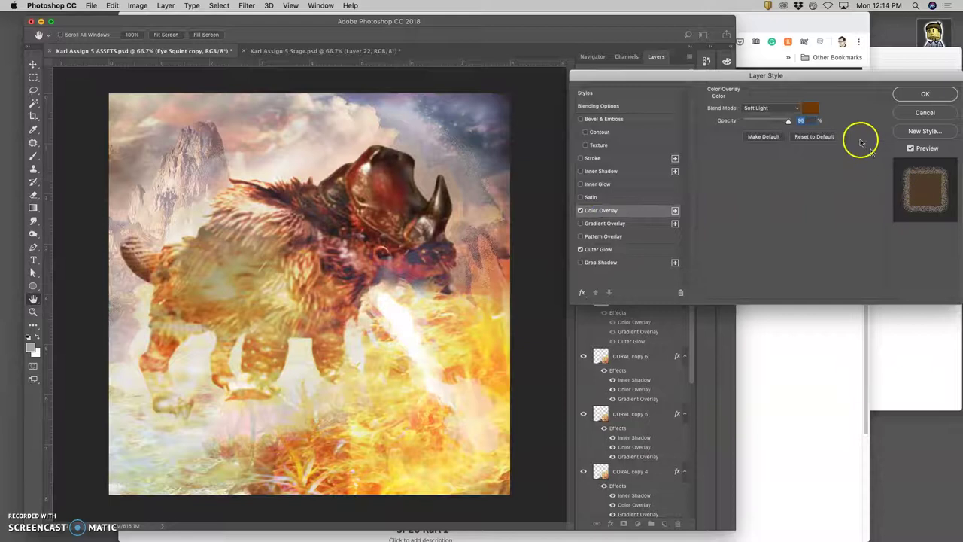
click(812, 109)
click(543, 200)
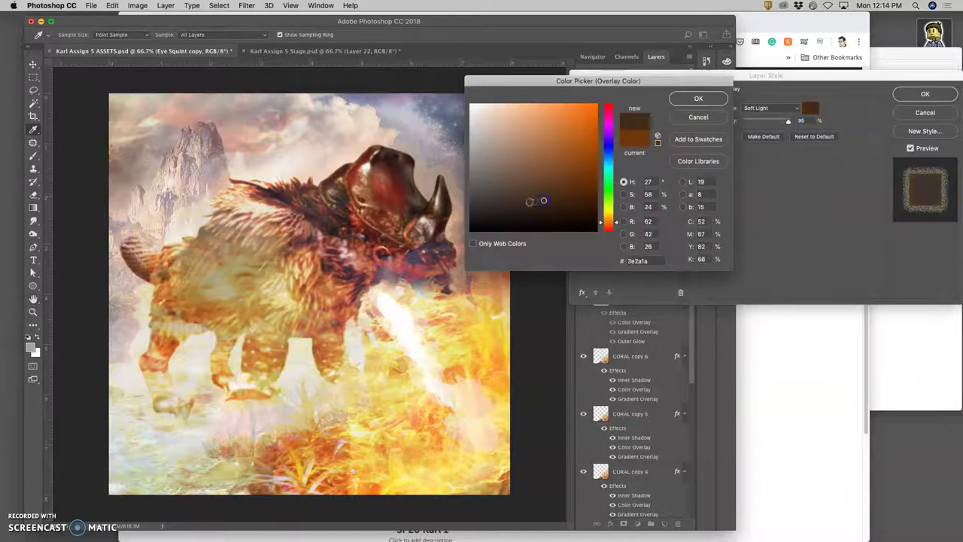
click(515, 203)
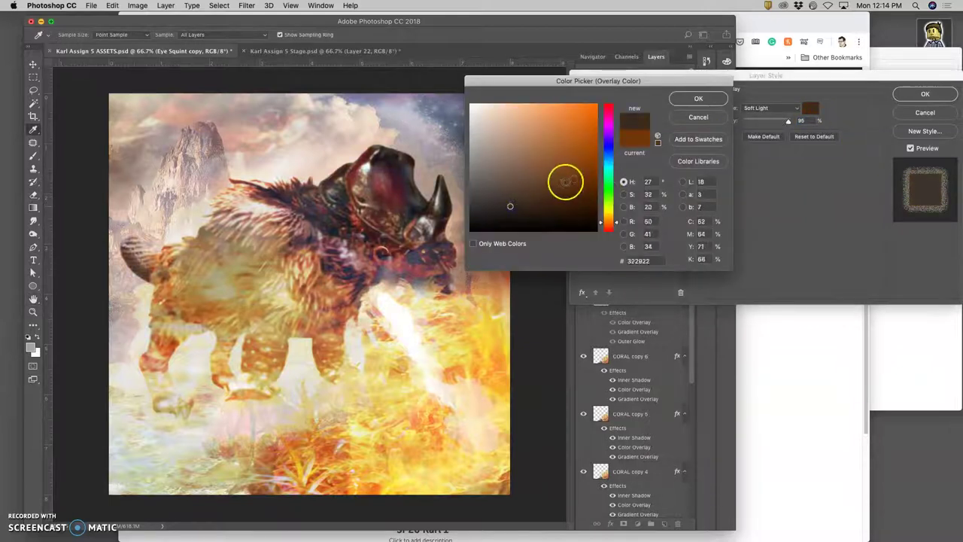
click(696, 101)
drag(788, 120, 776, 122)
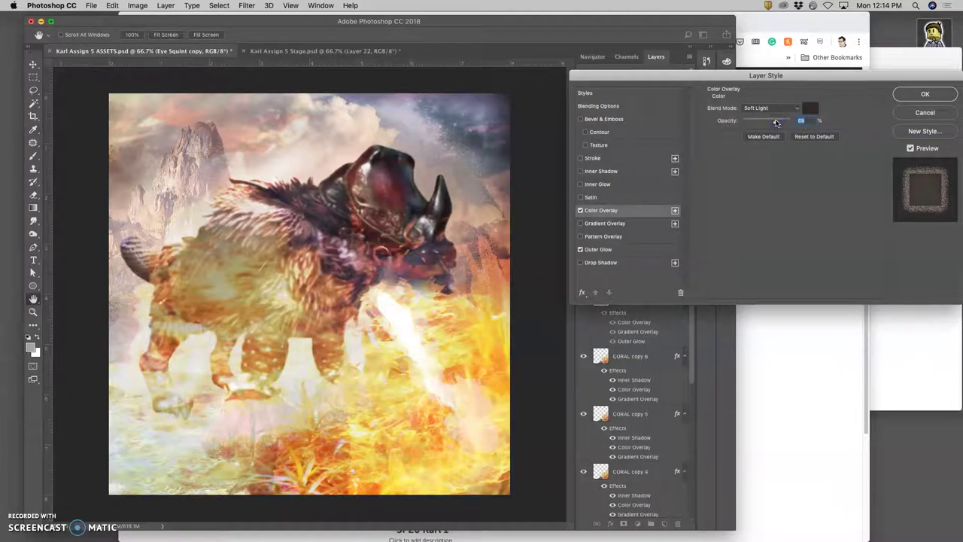
click(925, 95)
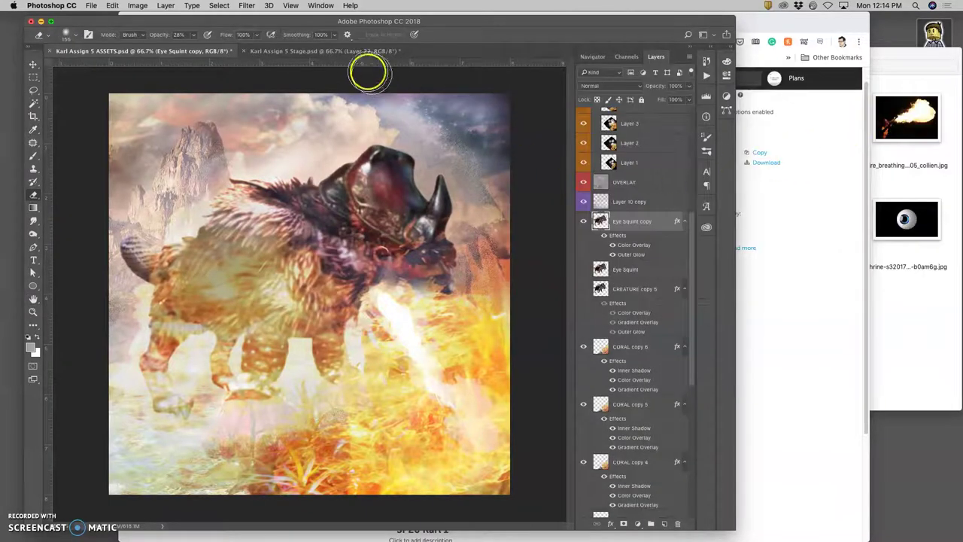
Try Overlay, Pin Light and Soft Light blending on Fire Ball Growth copy 2, comparing with Stage
click(322, 52)
click(213, 52)
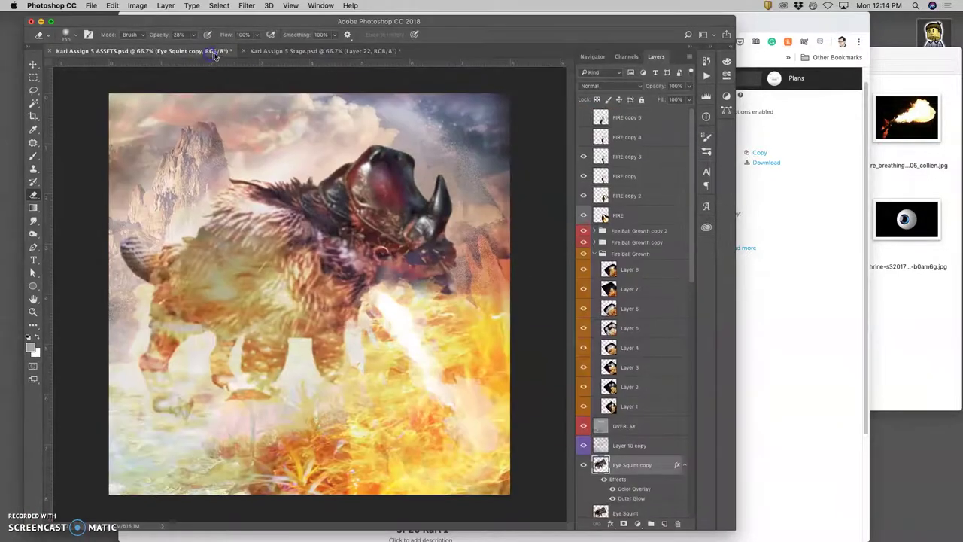
click(622, 231)
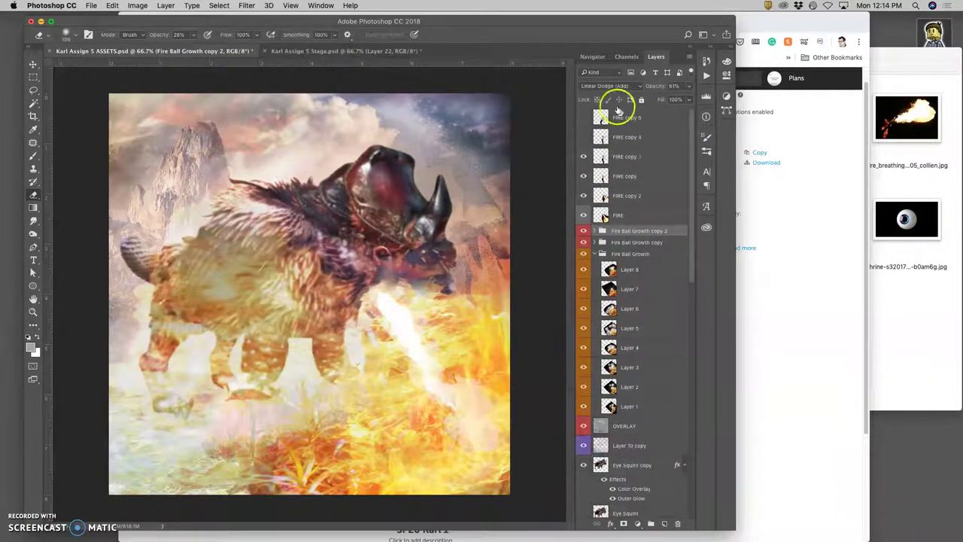
click(603, 87)
click(592, 106)
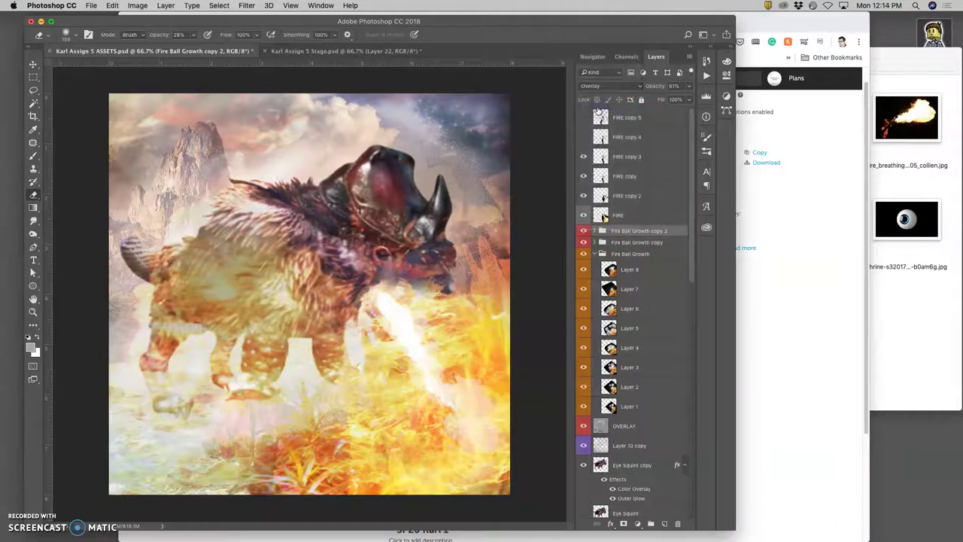
click(608, 86)
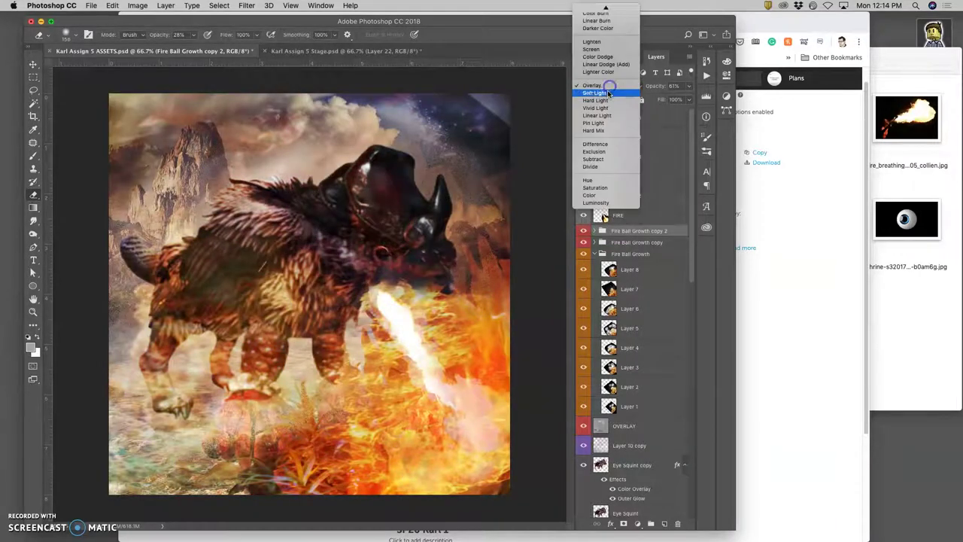
click(606, 124)
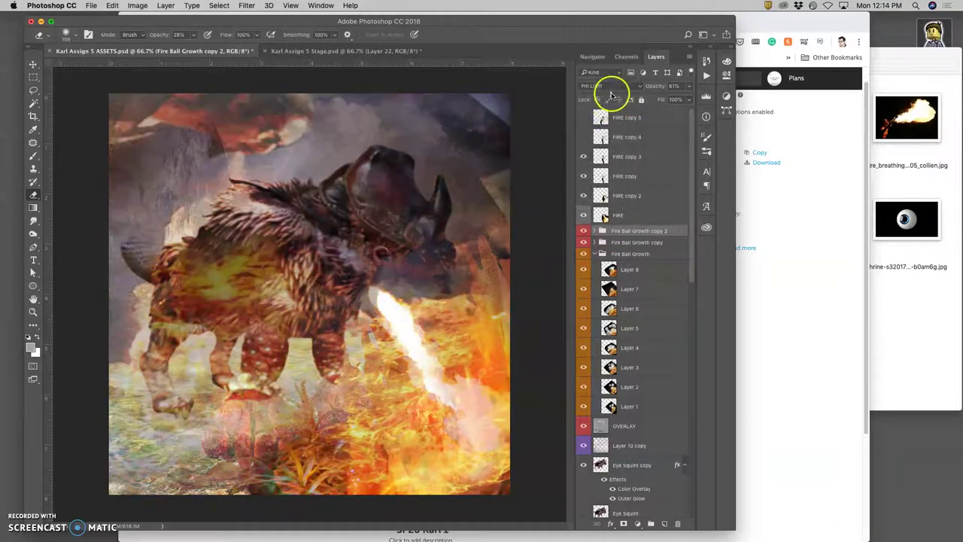
click(609, 86)
click(611, 68)
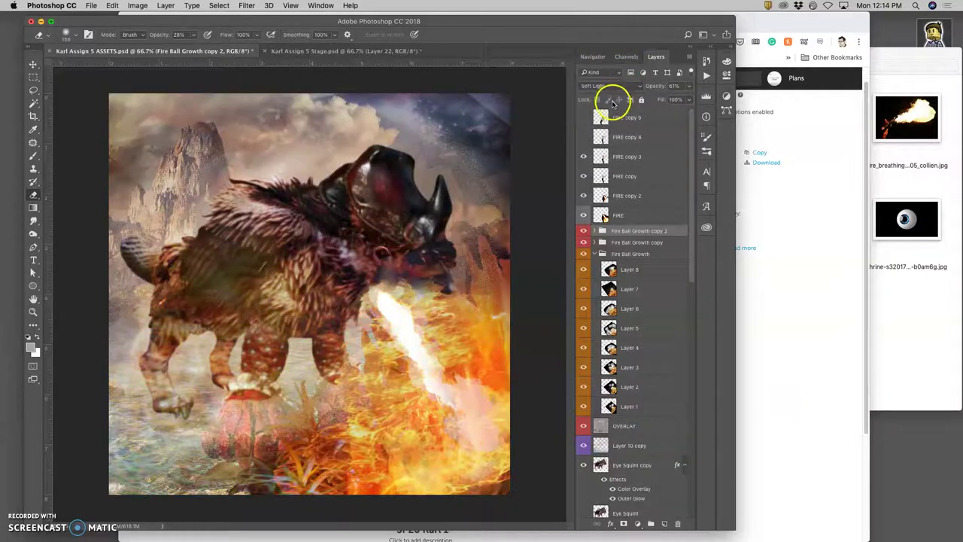
click(314, 51)
click(222, 51)
After trying Color Dodge, set the group to Linear Dodge (Add) at 58% opacity
click(602, 85)
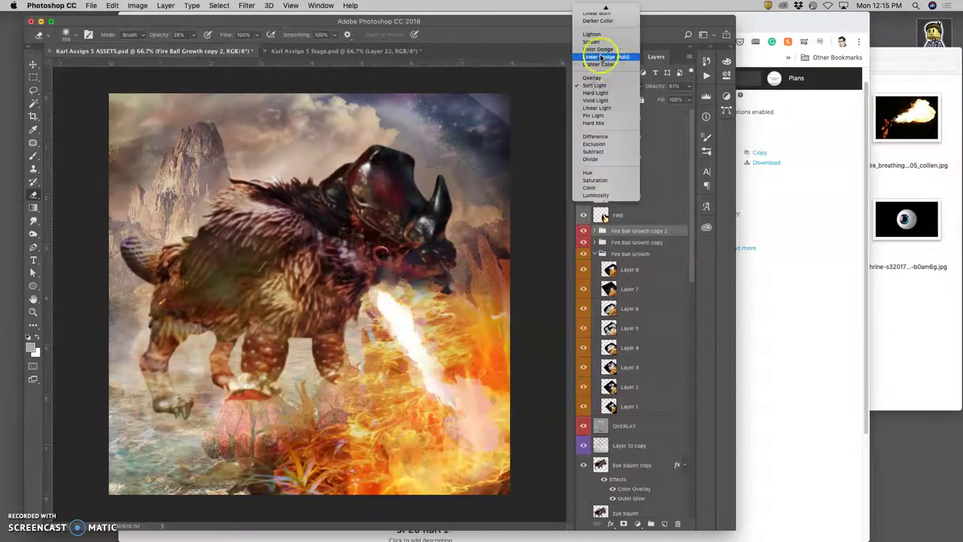
click(602, 50)
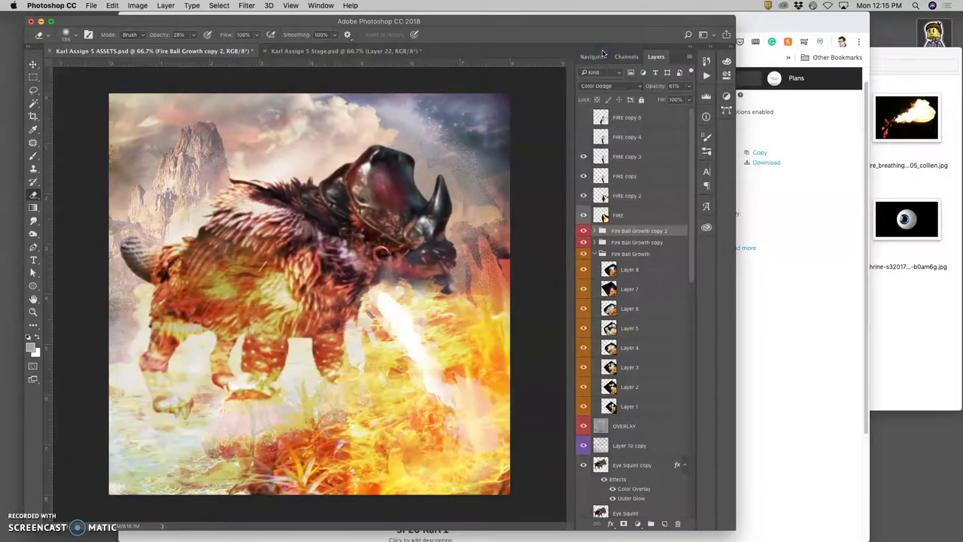
click(602, 86)
click(602, 93)
click(290, 51)
key(ctrl+Tab)
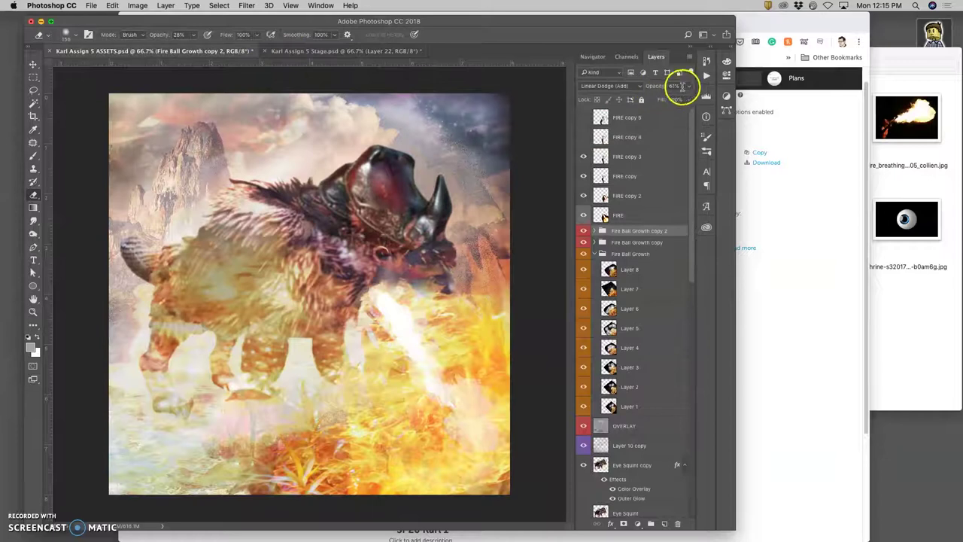
click(687, 88)
drag(666, 100, 659, 100)
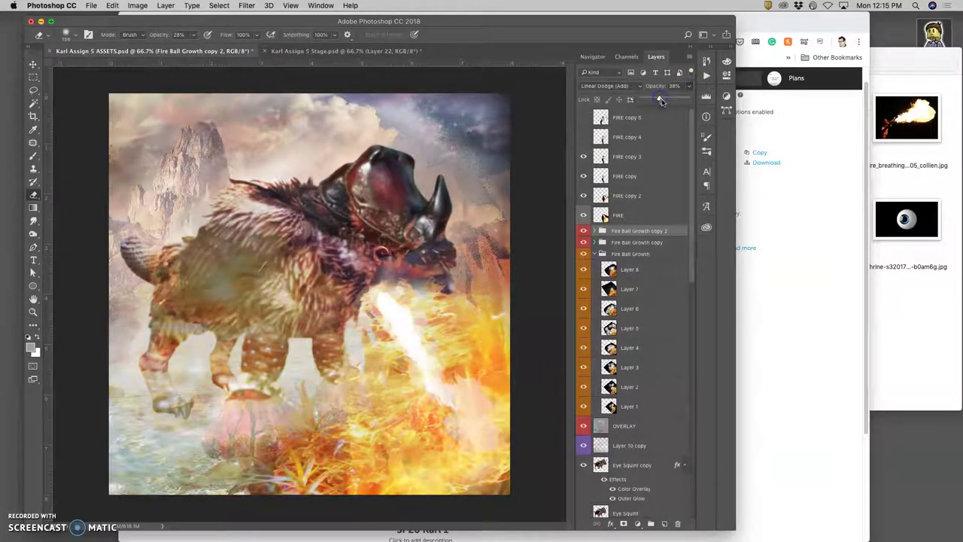
click(354, 51)
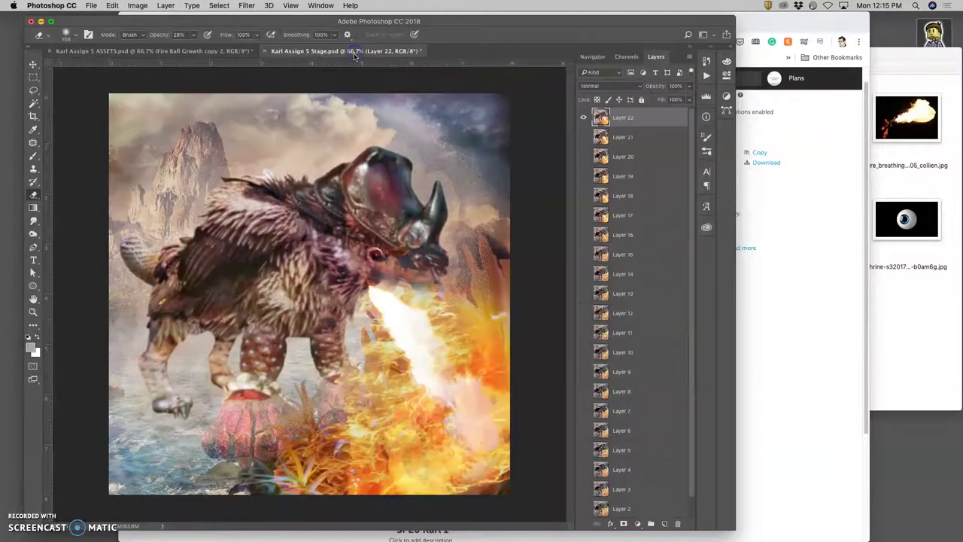
In ASSETS, stamp the visible scene into a new merged Layer 9 above FIRE copy 3
click(233, 51)
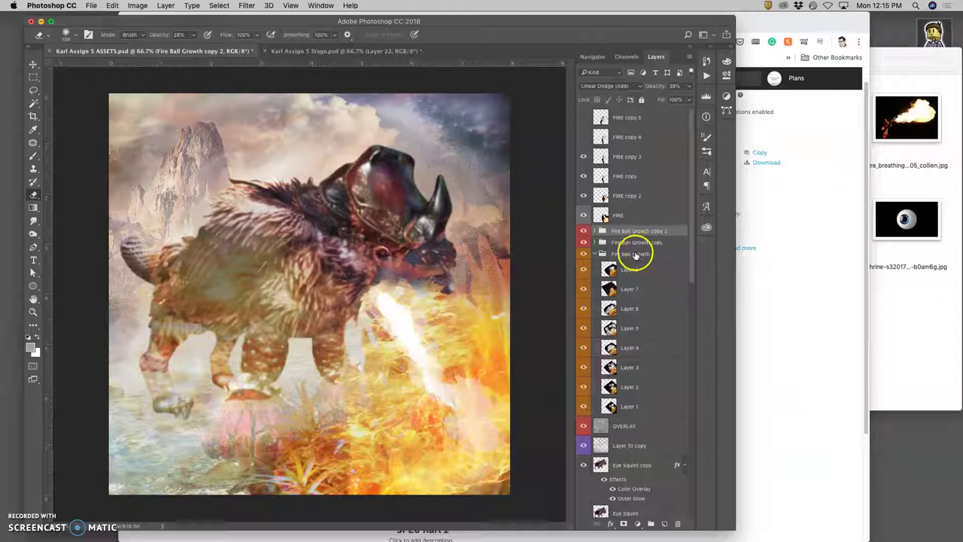
click(621, 155)
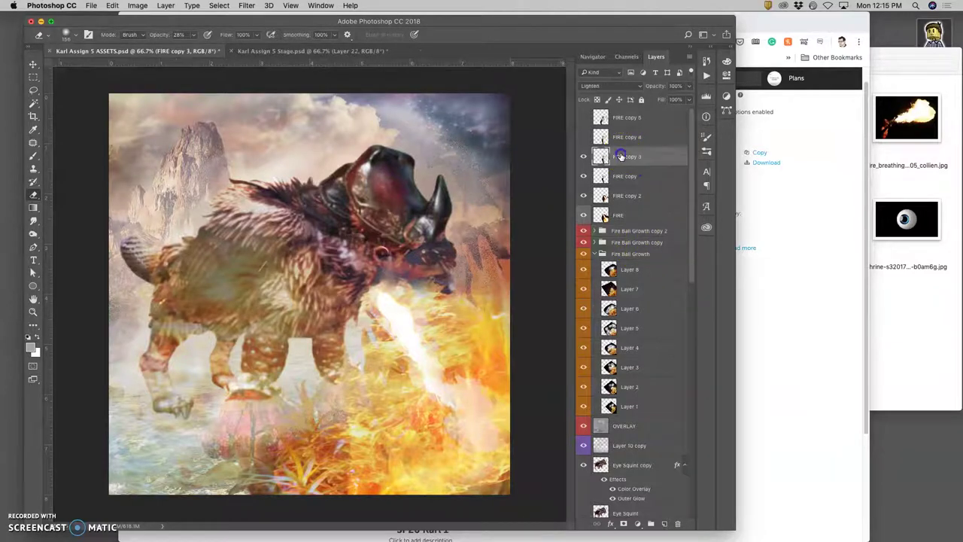
click(243, 34)
click(166, 5)
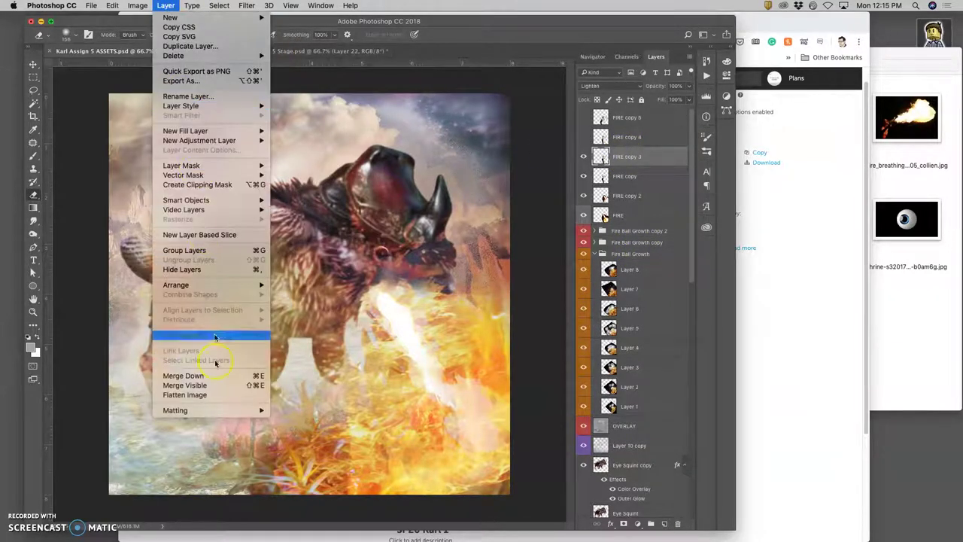
click(203, 382)
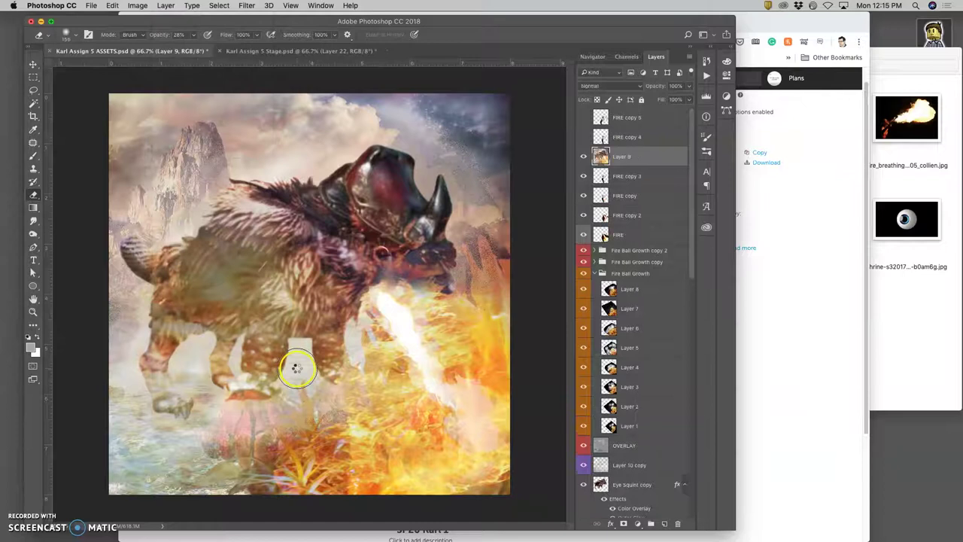
Select and copy the whole canvas, then paste it into the Stage file as Layer 23
click(219, 5)
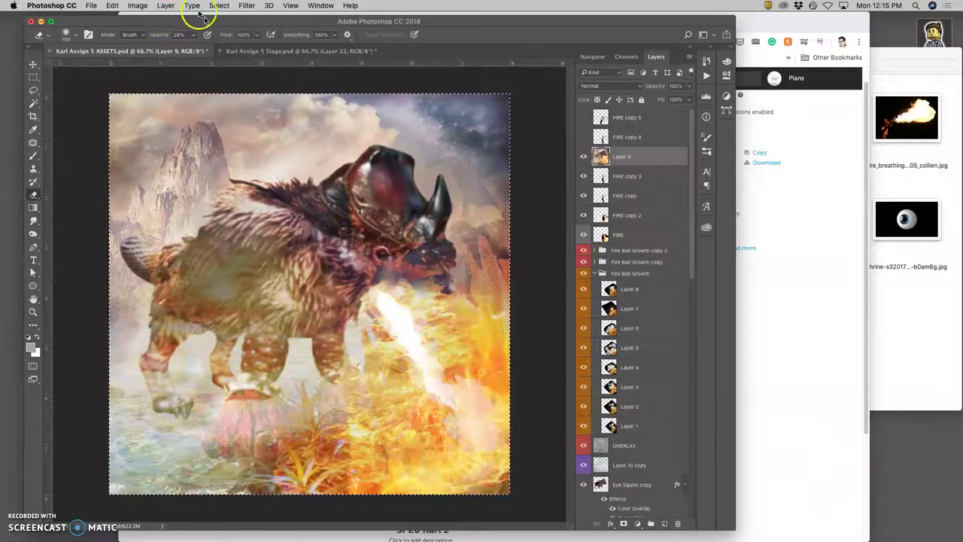
click(261, 52)
key(ctrl+v)
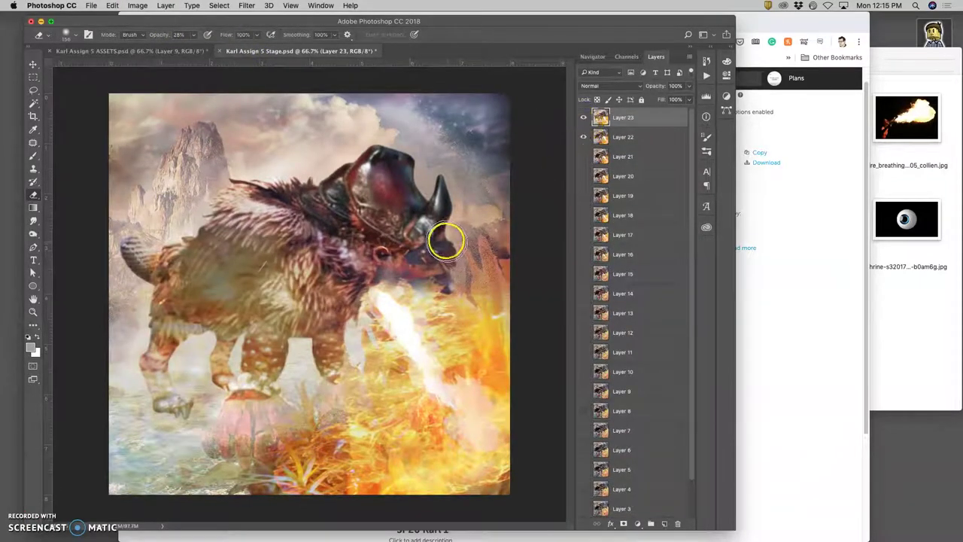
Deselect the canvas in ASSETS and compare the frame against the storyboard in Chrome
click(155, 53)
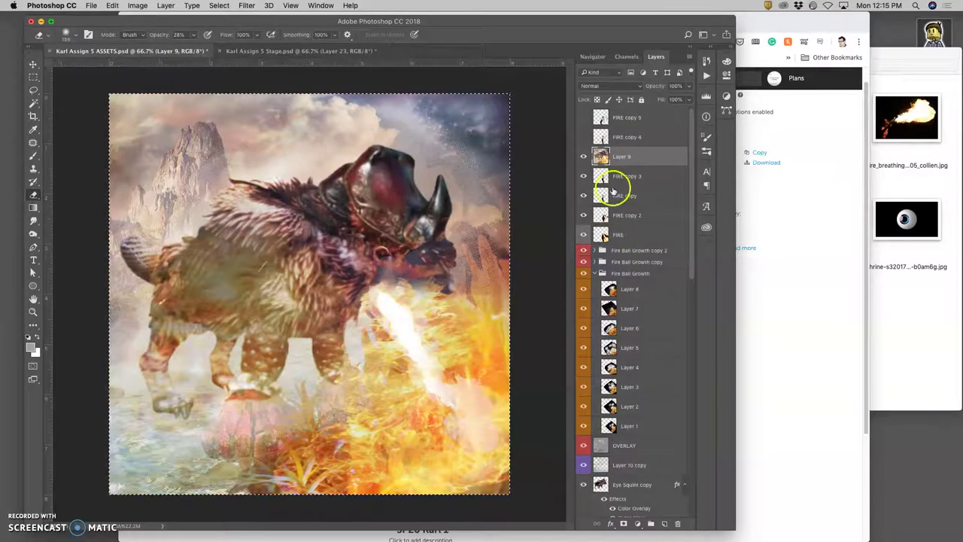
key(ctrl+d)
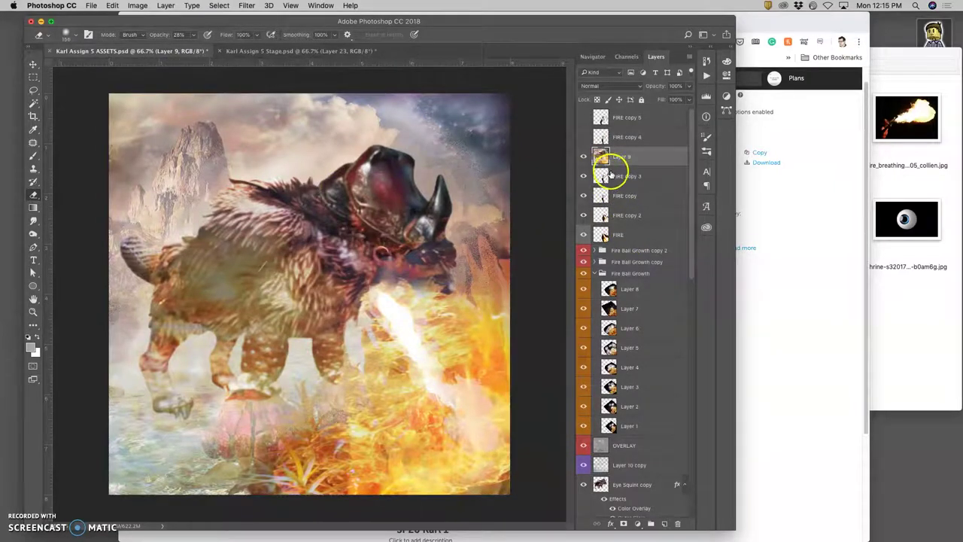
click(810, 318)
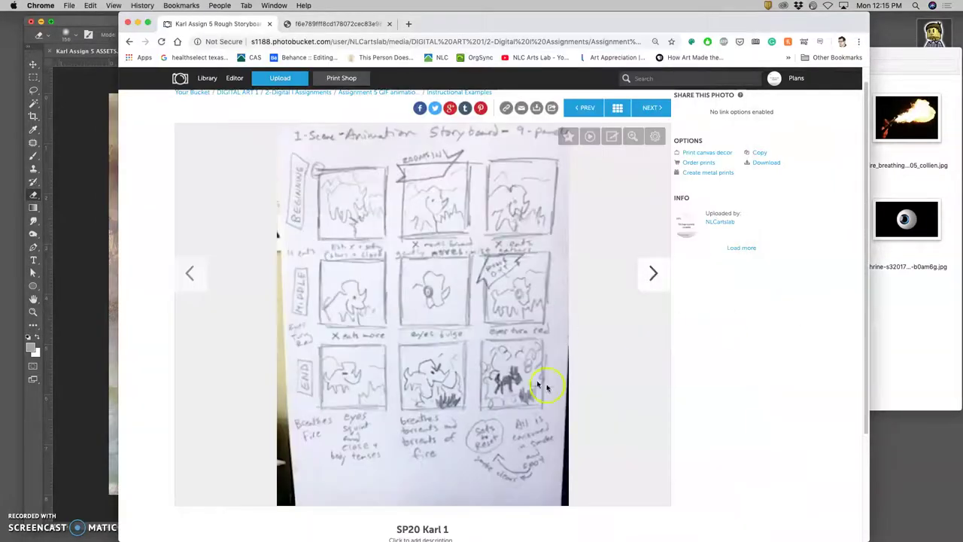
click(93, 326)
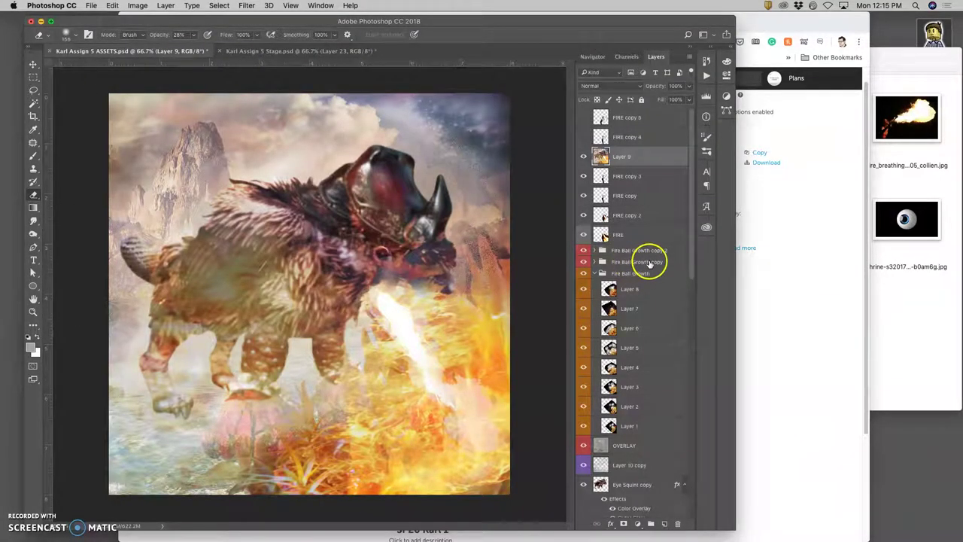
Delete Layer 9 and duplicate the Fire Ball Growth copy and copy 2 groups
key(BackSpace)
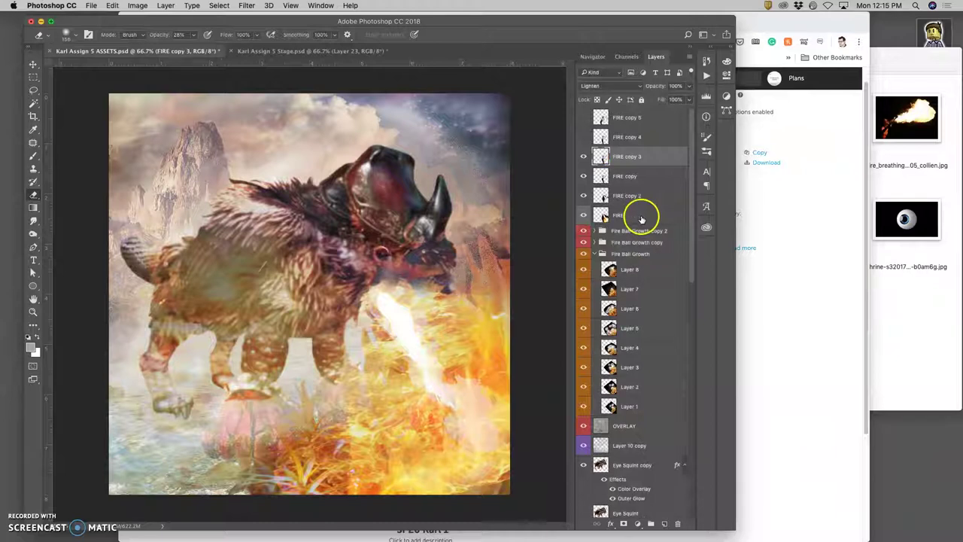
click(624, 231)
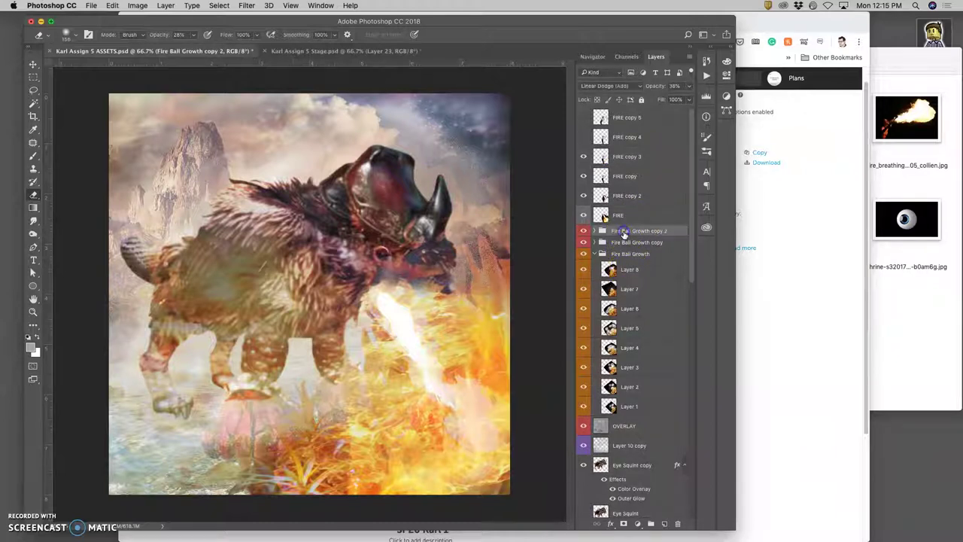
click(621, 243)
key(super+j)
click(627, 242)
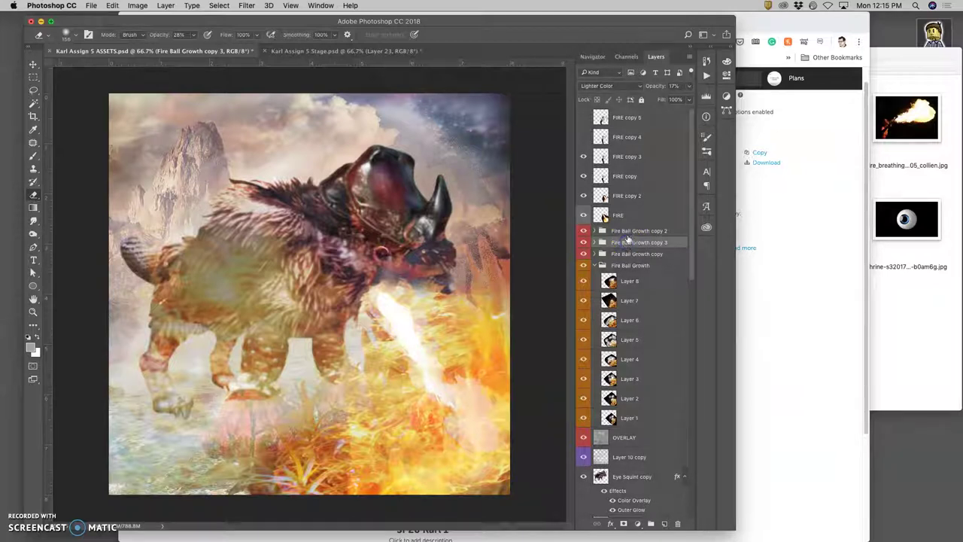
click(626, 232)
key(super+j)
Enlarge Fire Ball Growth copy 4 to about 125% and move it over the creature
click(628, 232)
key(super+t)
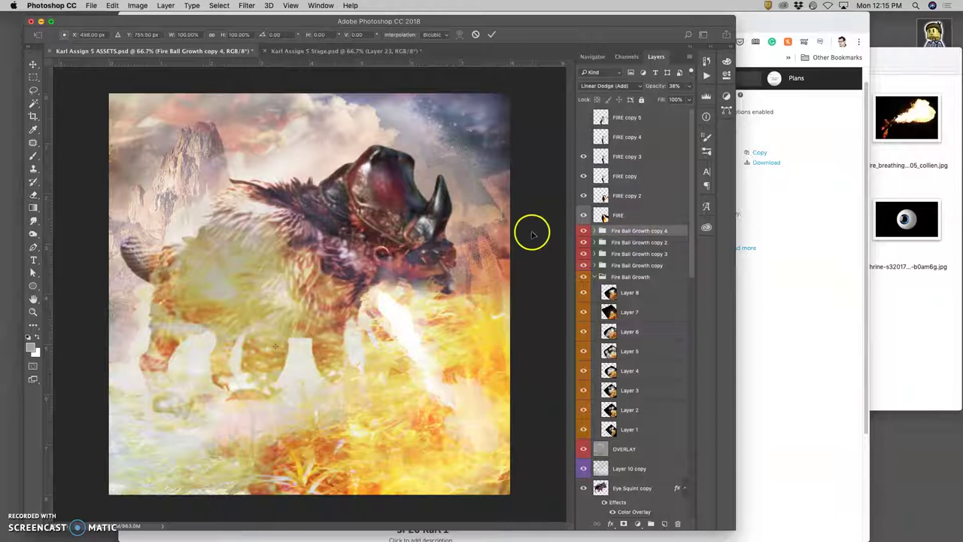
key(super+minus)
key(super+minus)
key(super+minus)
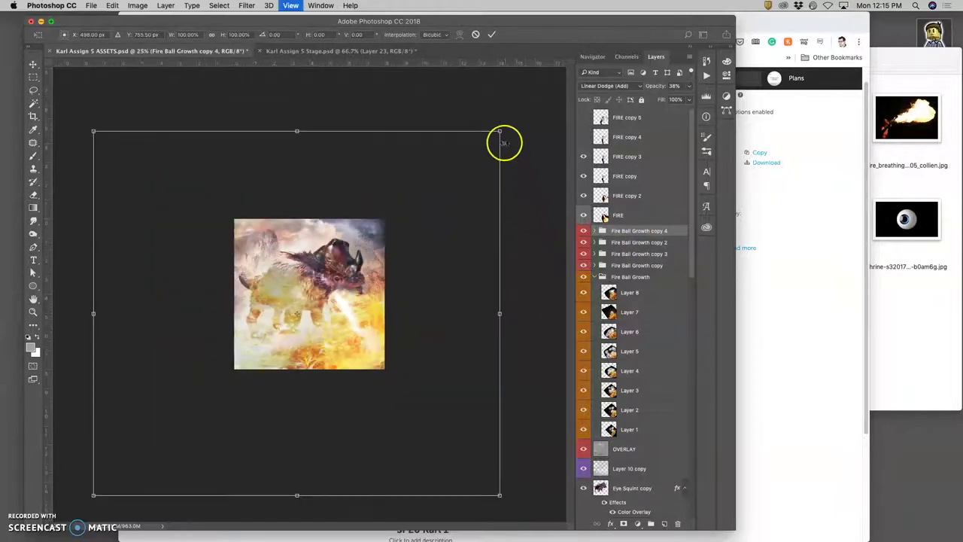
drag(500, 131, 552, 86)
drag(431, 261, 419, 197)
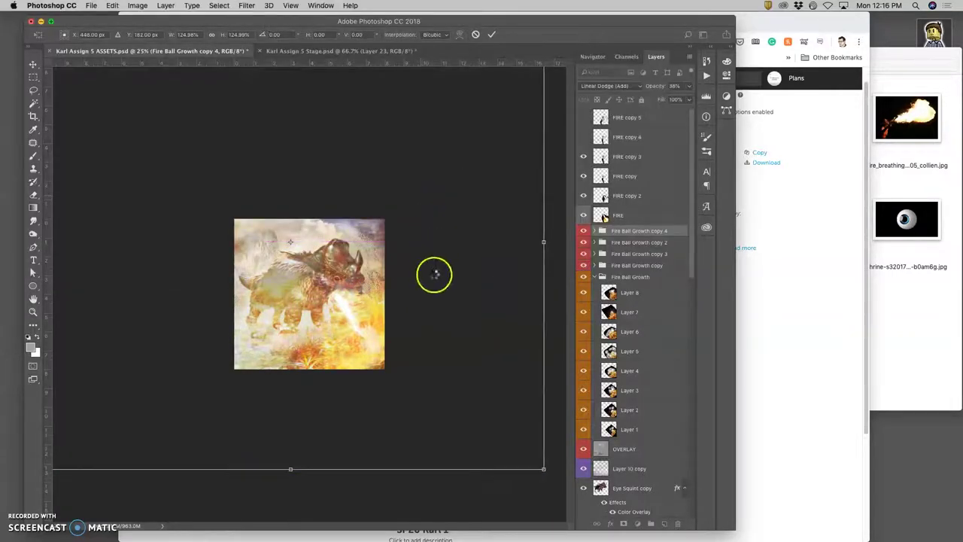
key(Return)
key(super+equal)
key(super+equal)
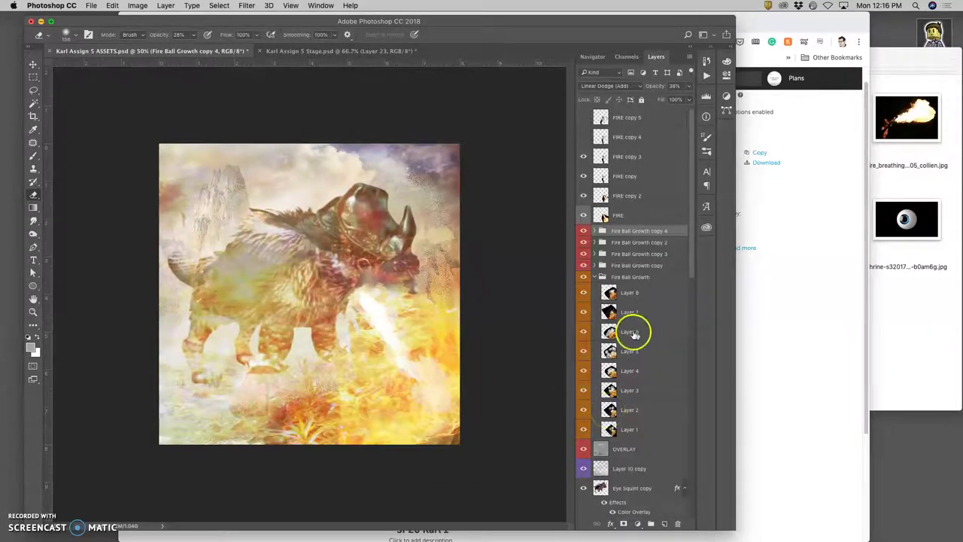
click(635, 448)
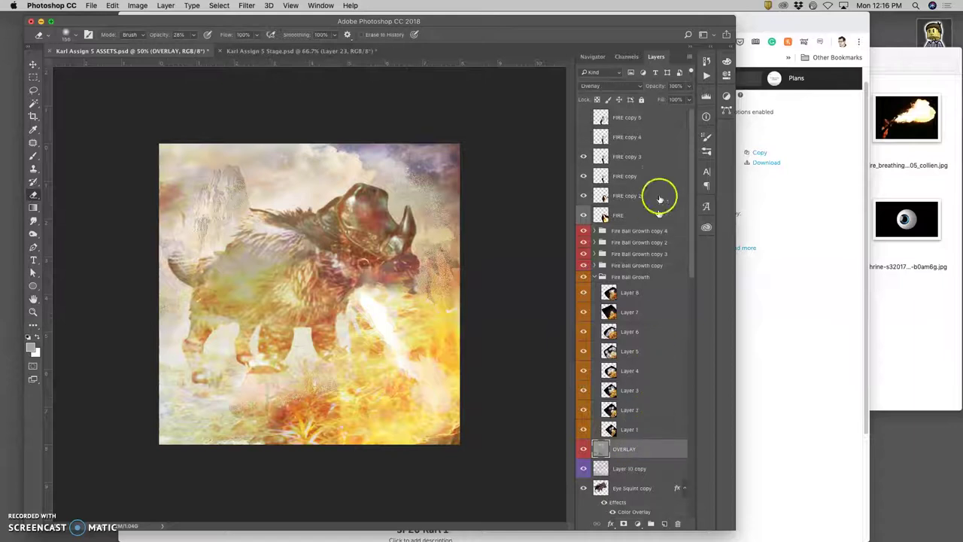
click(143, 6)
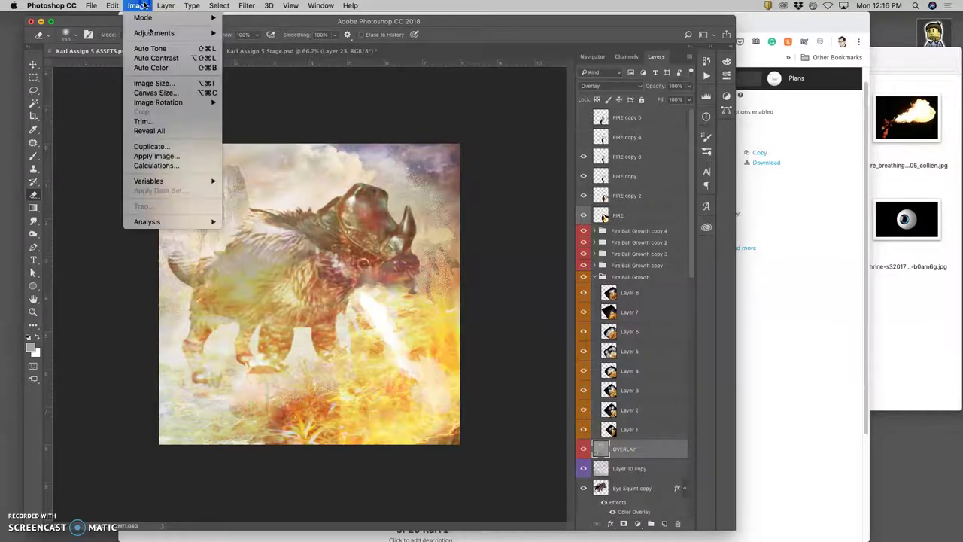
Apply Levels to OVERLAY, raising the midtone input to about 1.8
mouse_move(211, 33)
click(242, 43)
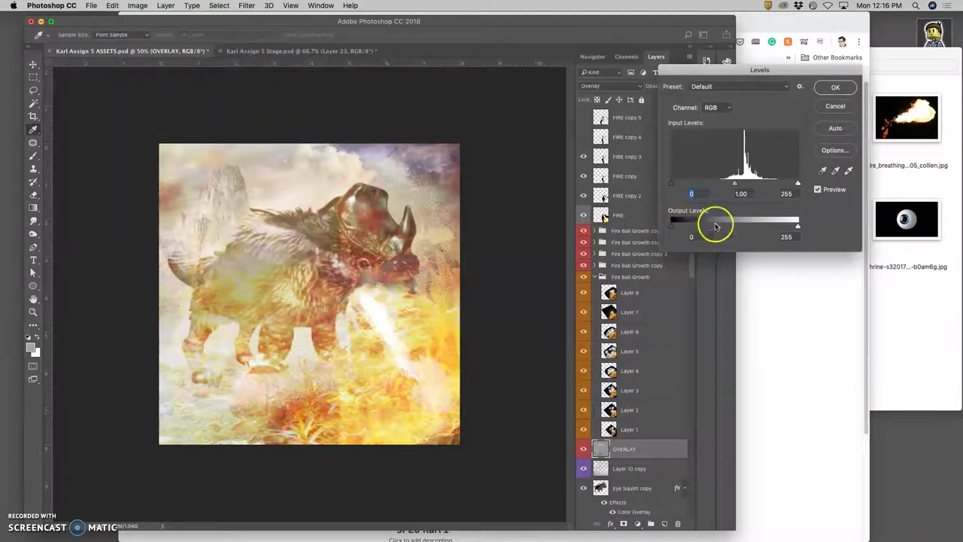
drag(735, 186, 717, 185)
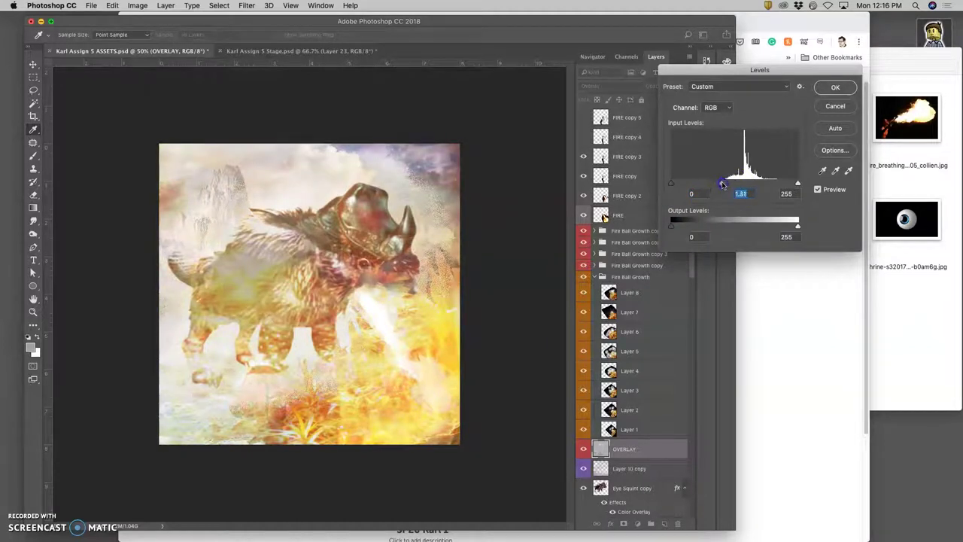
click(835, 87)
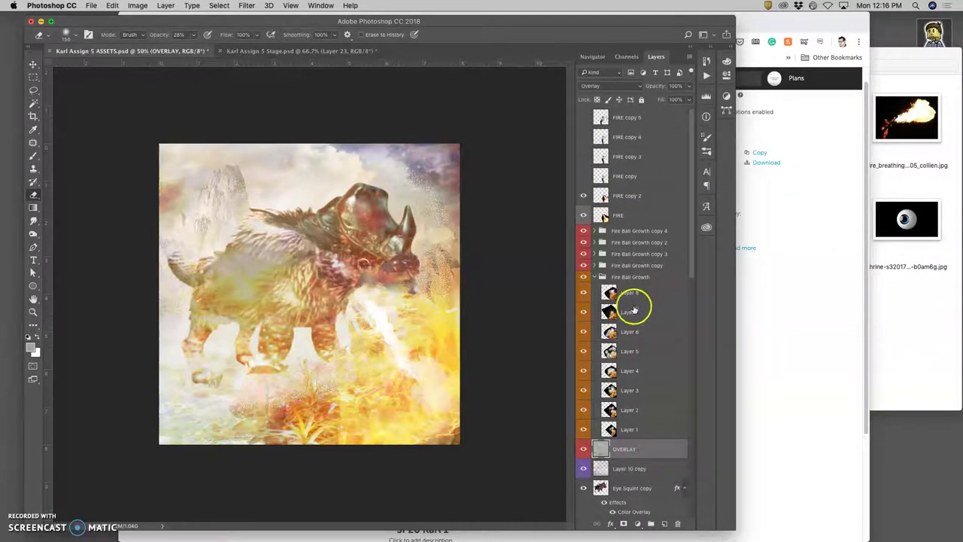
Select the Eye Squint copy creature layer and leave Free Transform without changes
scroll(629, 344, down, 1)
click(624, 492)
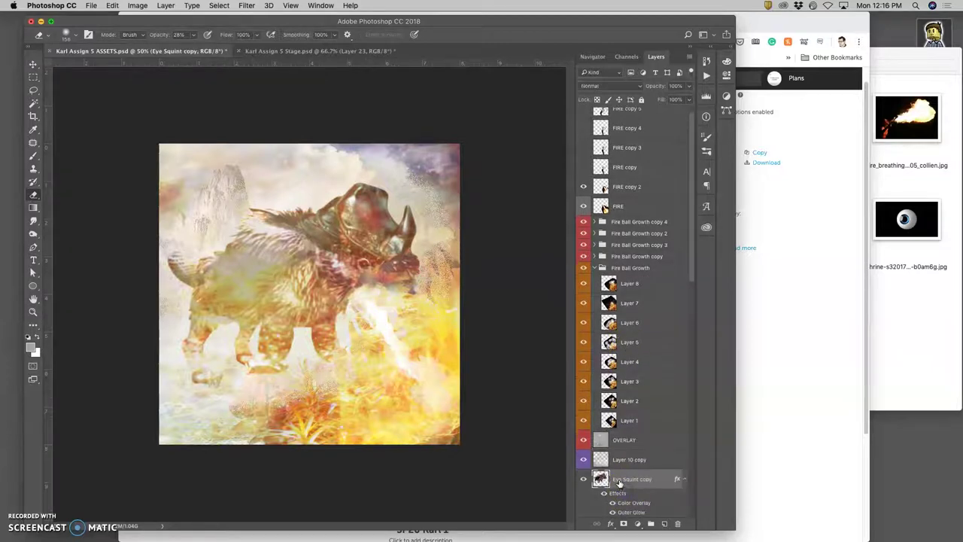
key(super+t)
click(113, 6)
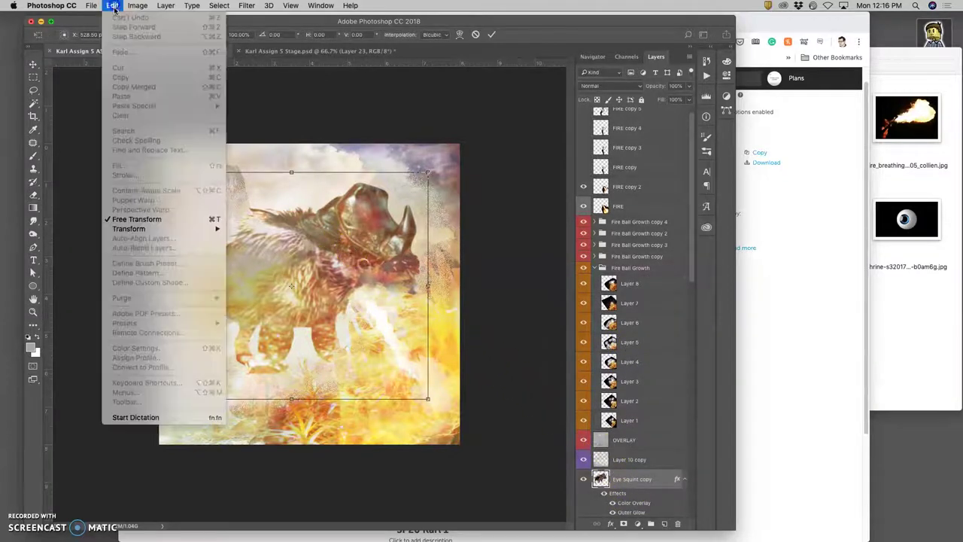
click(286, 211)
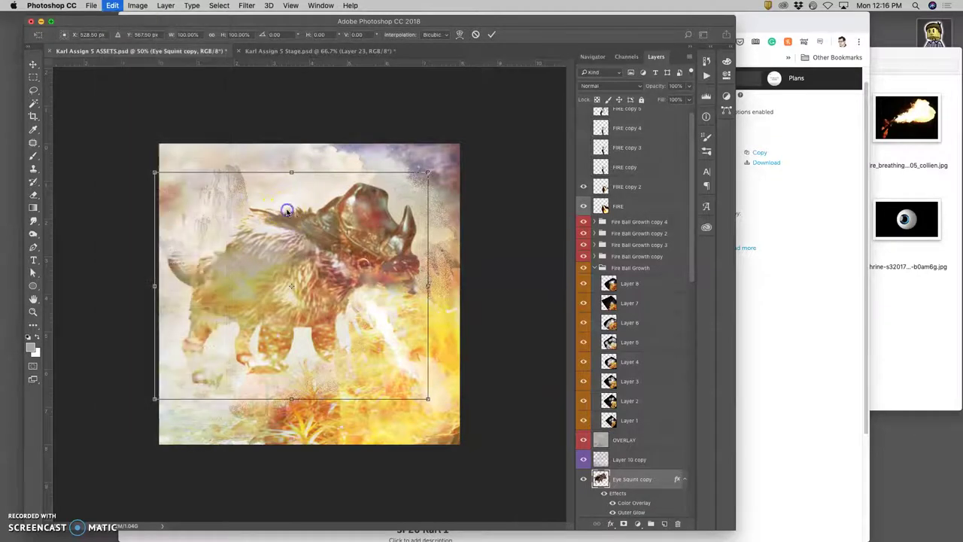
click(629, 476)
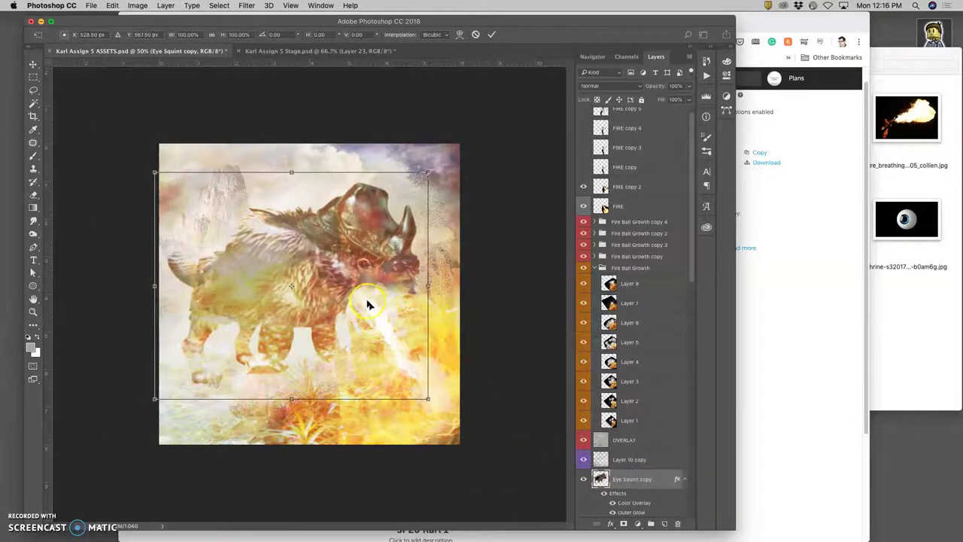
double_click(301, 244)
key(e)
Puppet-warp the creature, pinning and nudging the body and rear end slightly, then commit
click(112, 6)
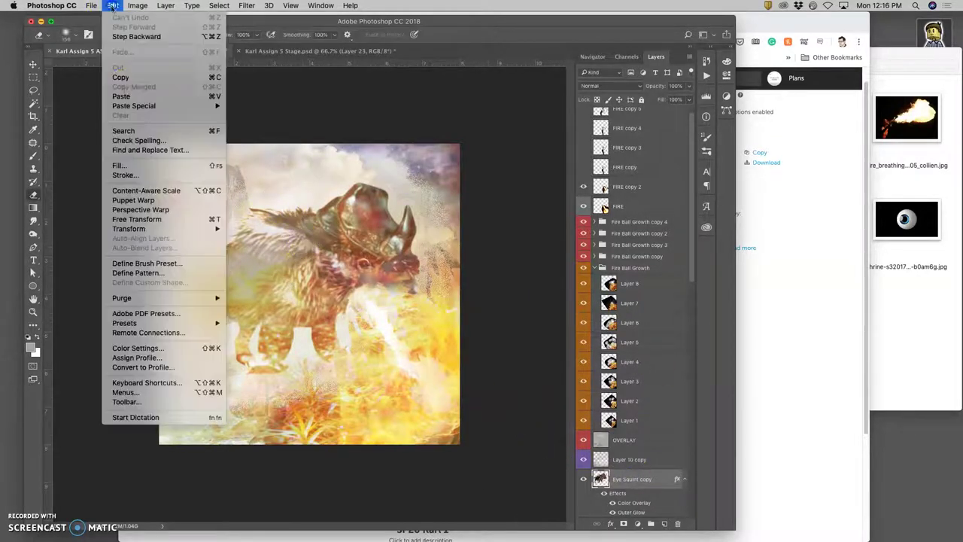
click(134, 199)
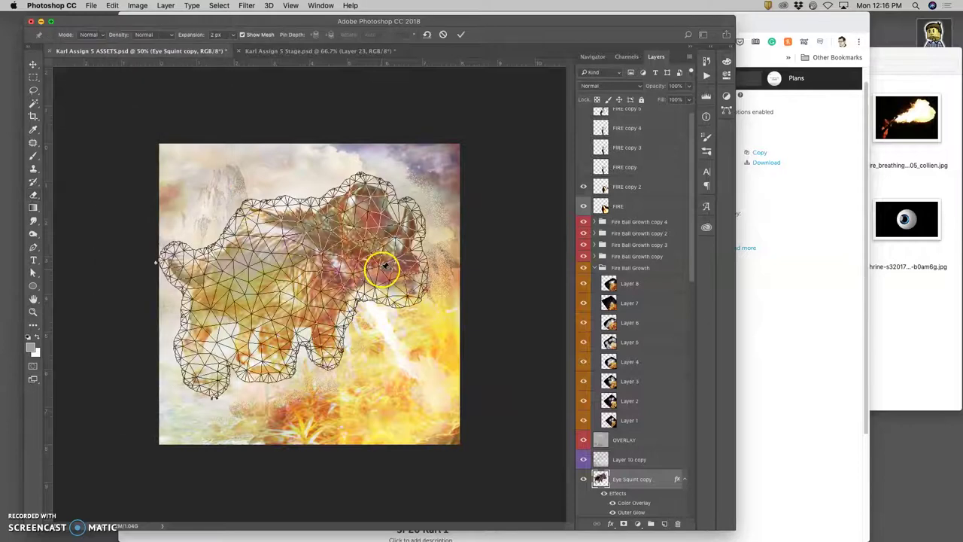
click(286, 255)
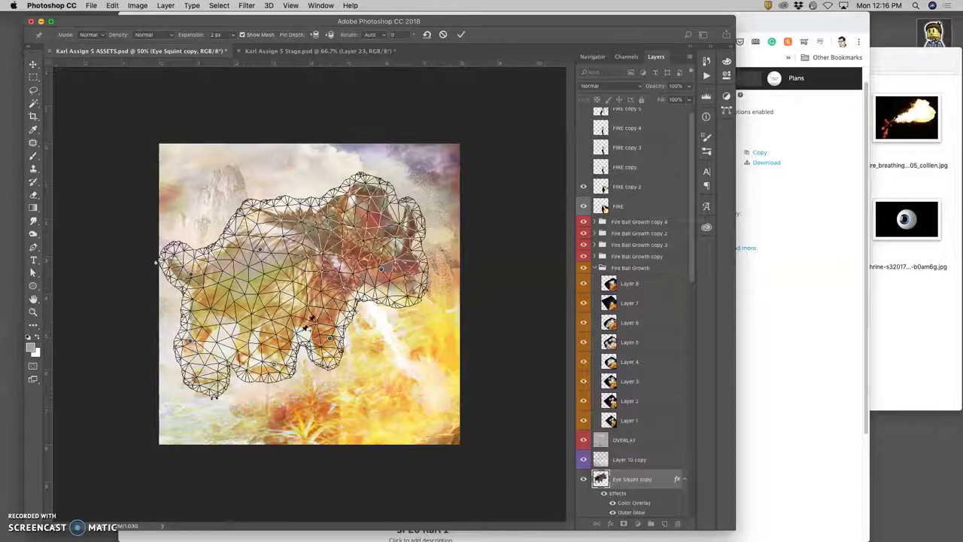
drag(385, 270, 380, 268)
click(259, 252)
drag(259, 252, 261, 246)
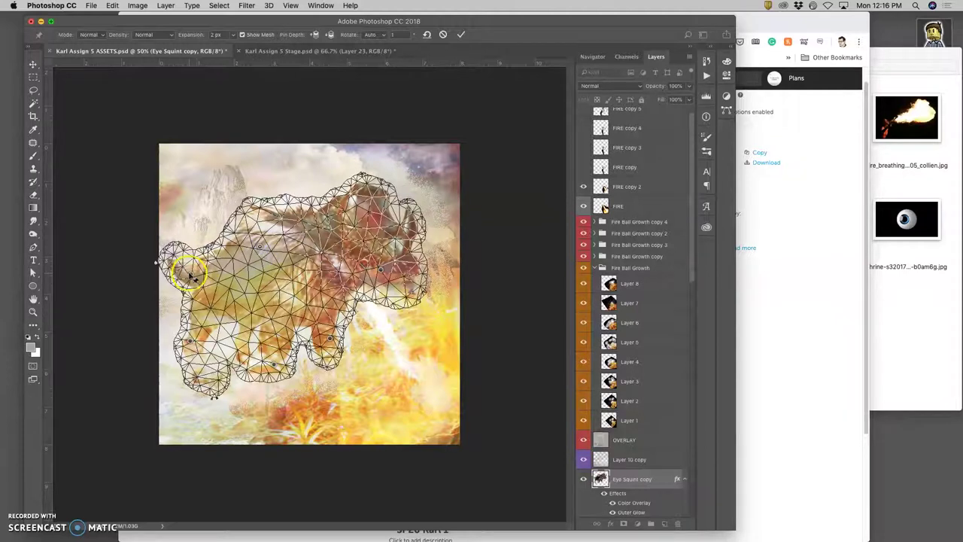
drag(193, 276, 191, 276)
key(Return)
key(e)
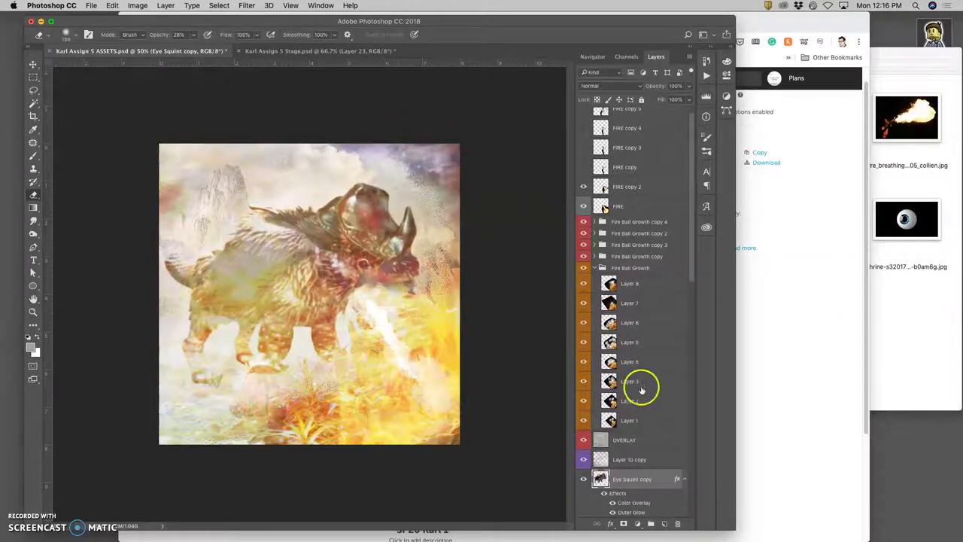
scroll(630, 449, down, 2)
click(626, 429)
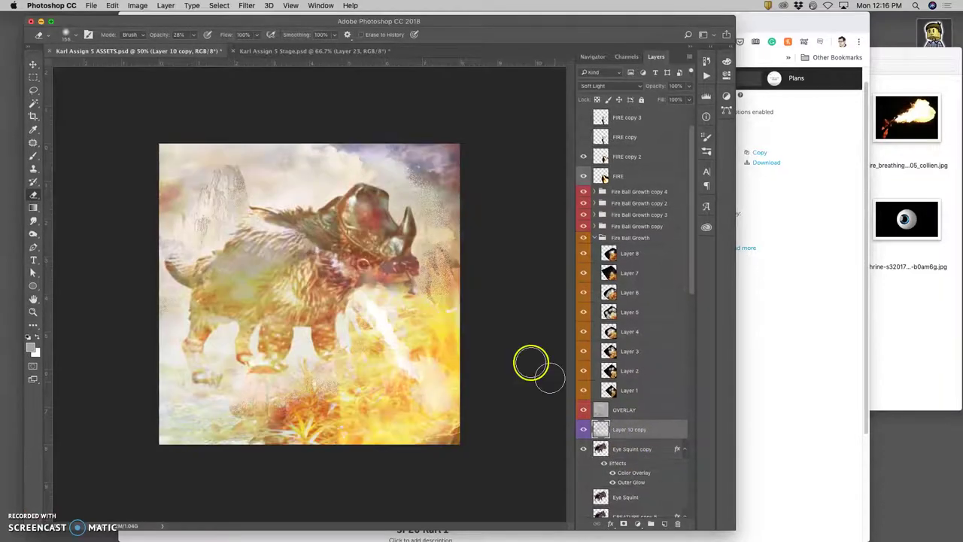
key(super+t)
drag(501, 295, 509, 294)
key(Return)
key(e)
scroll(624, 399, down, 5)
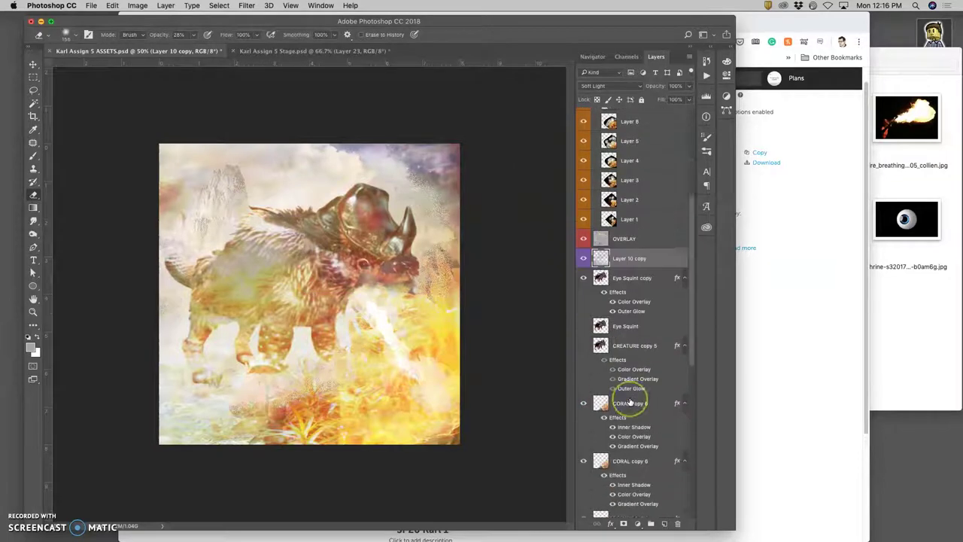
scroll(629, 403, down, 5)
scroll(630, 402, down, 6)
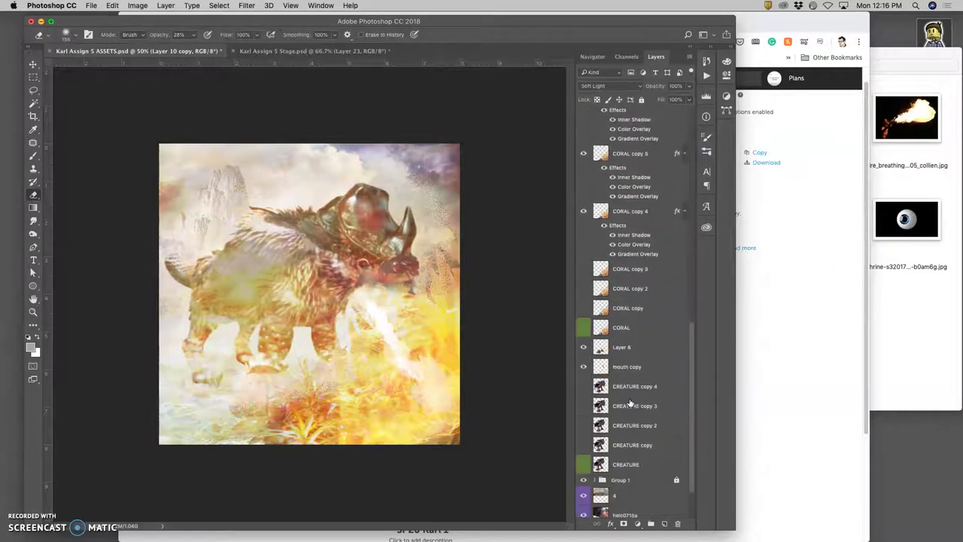
scroll(632, 410, down, 1)
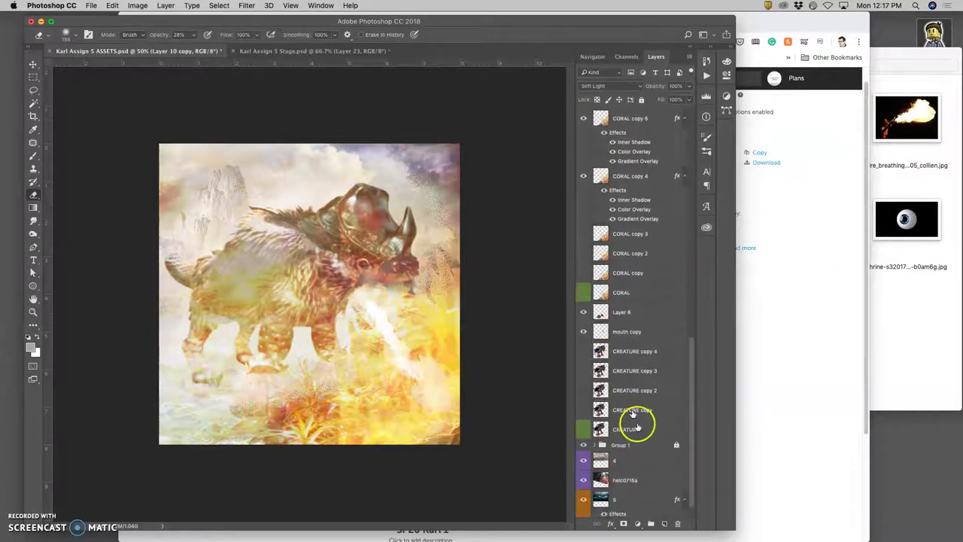
click(637, 460)
key(super+t)
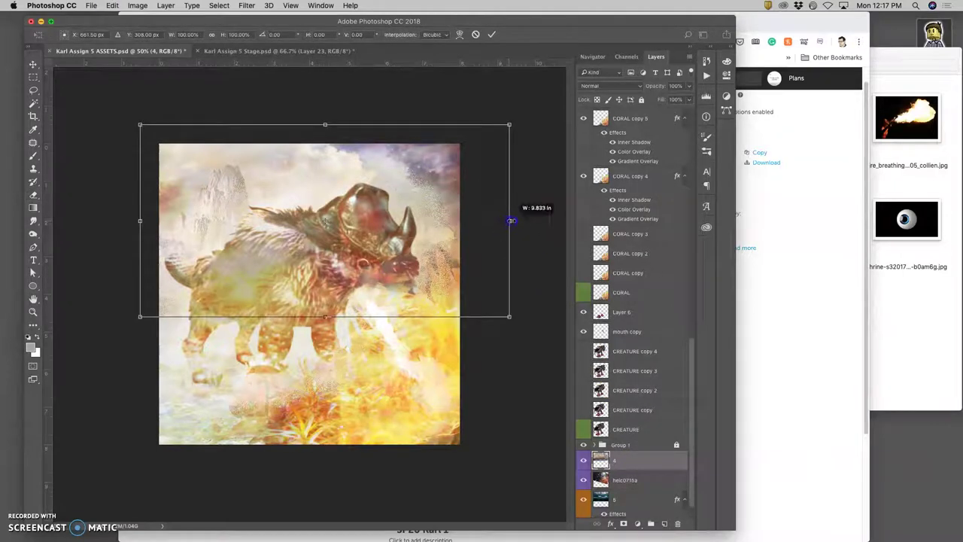
key(Return)
key(e)
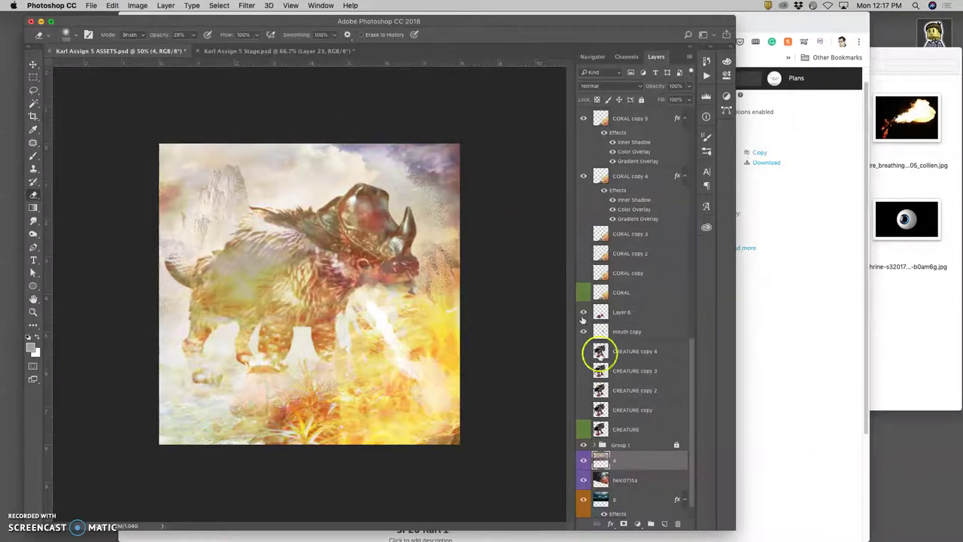
click(636, 479)
key(super+t)
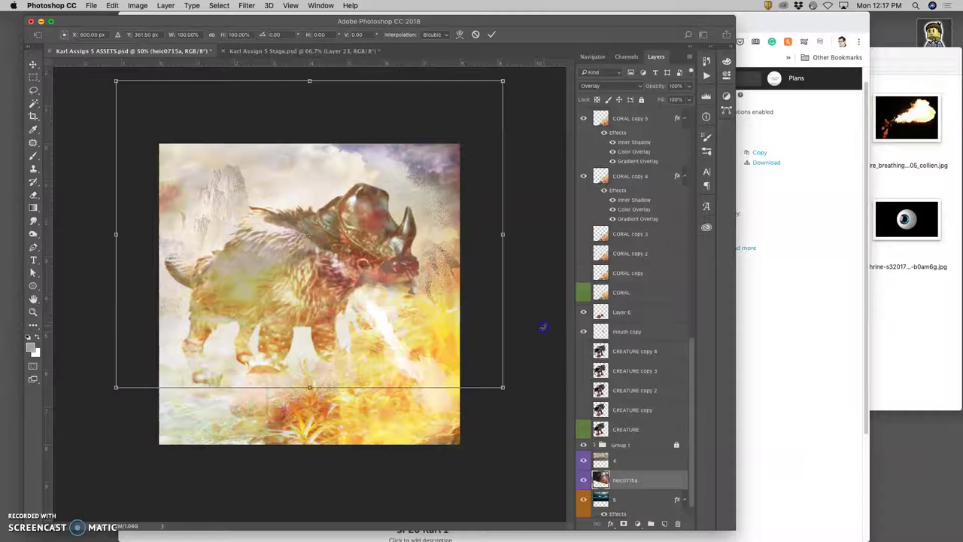
drag(542, 328, 542, 327)
key(Escape)
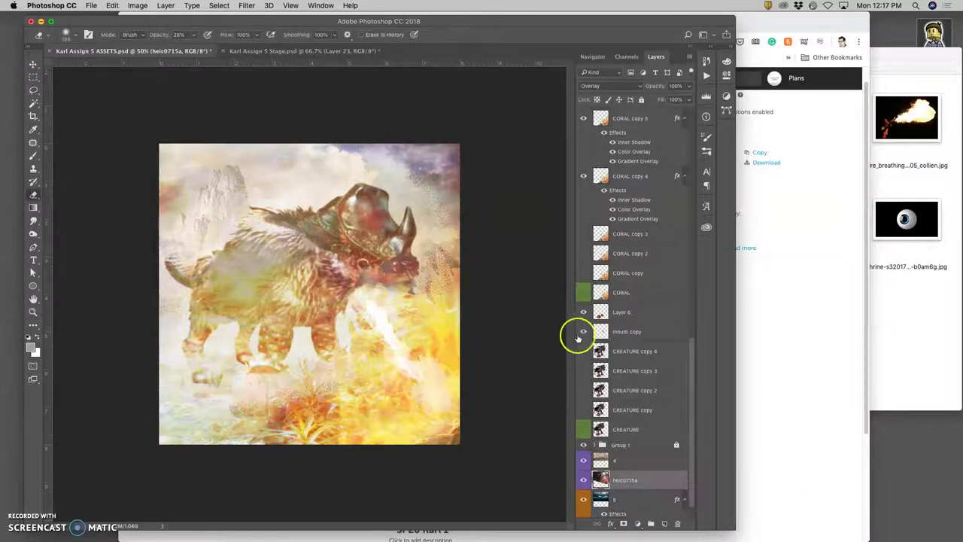
click(305, 53)
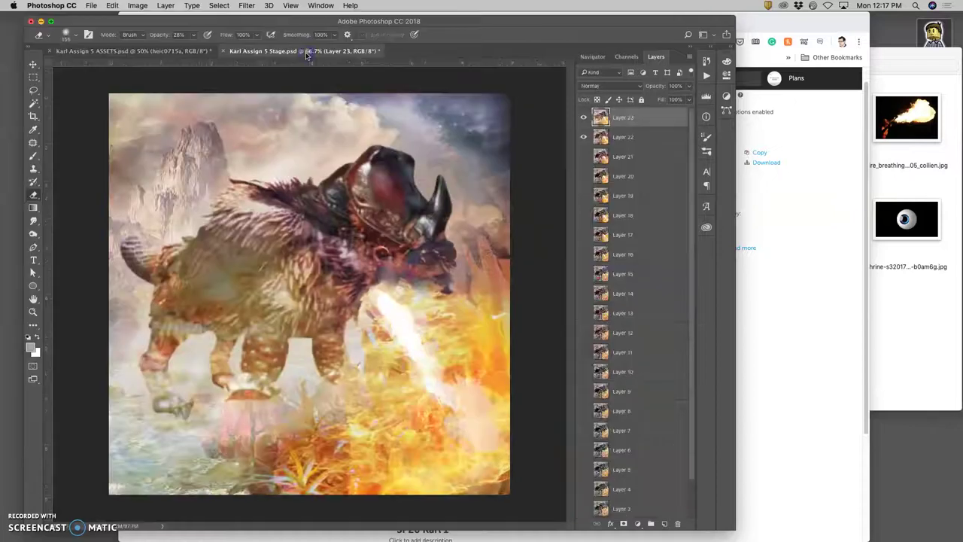
click(187, 52)
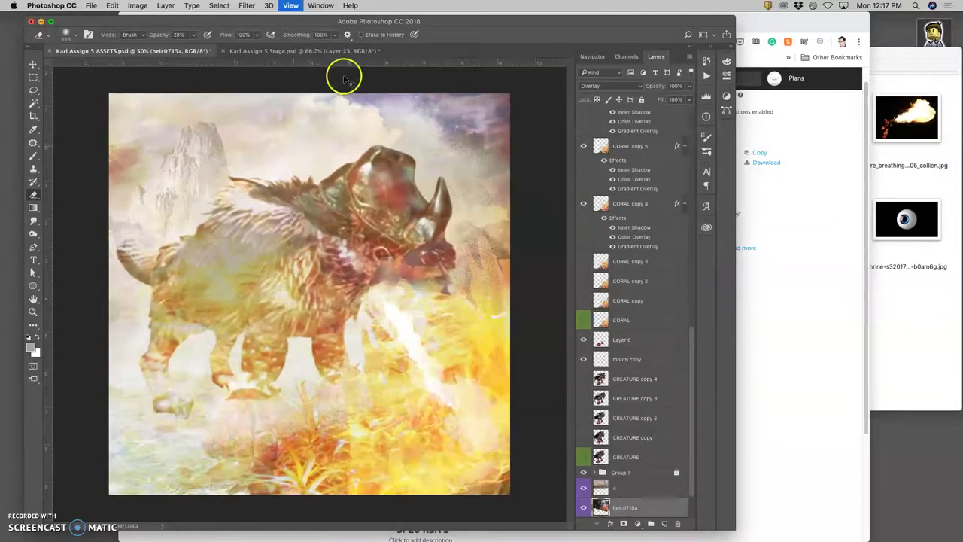
click(329, 53)
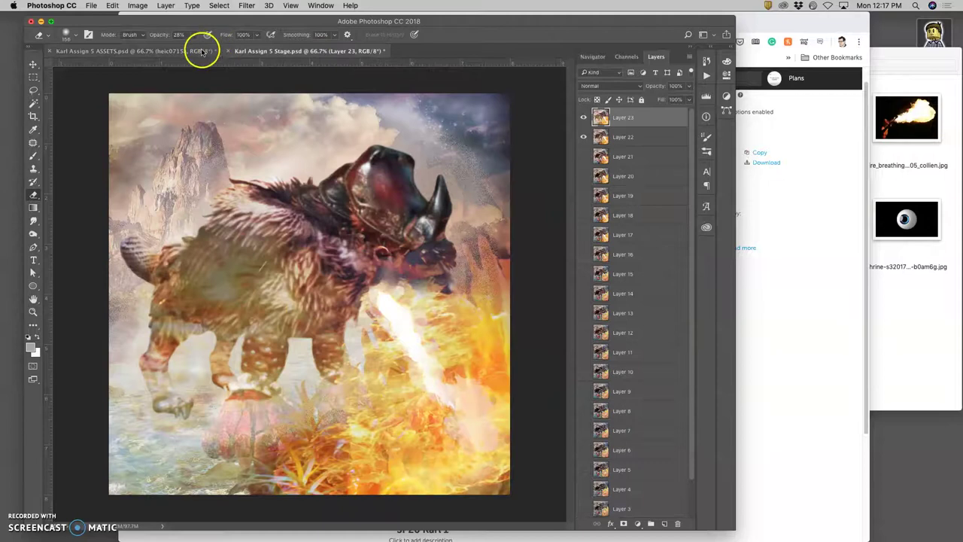
click(202, 51)
scroll(610, 263, up, 10)
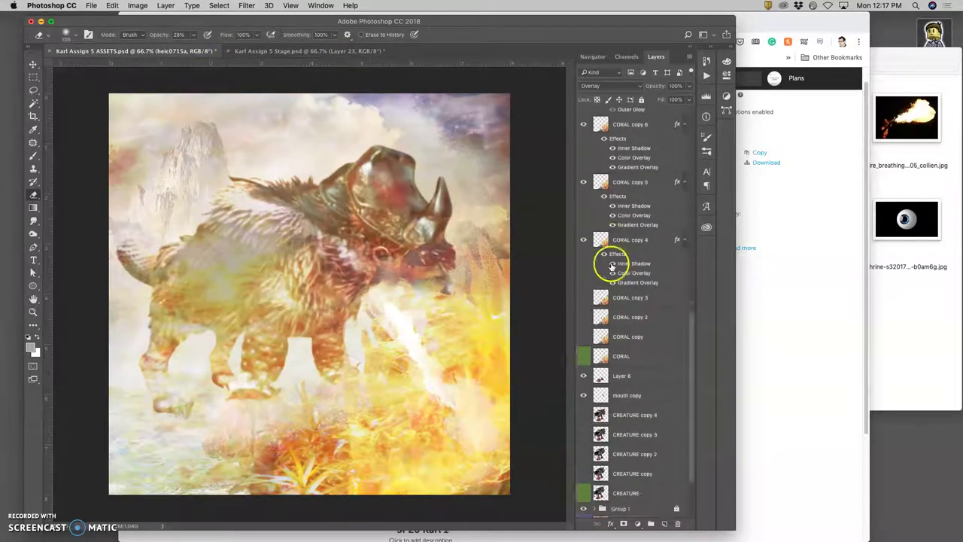
click(628, 258)
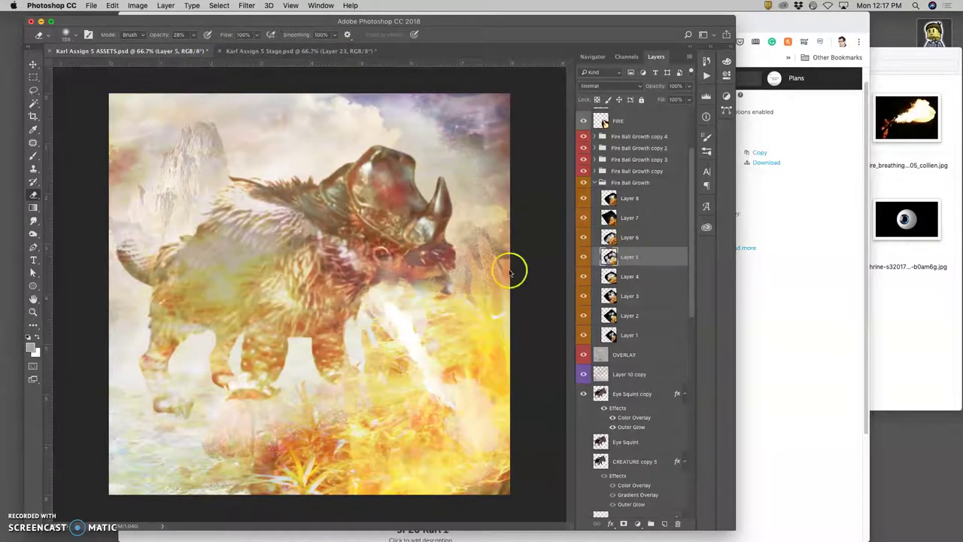
click(623, 278)
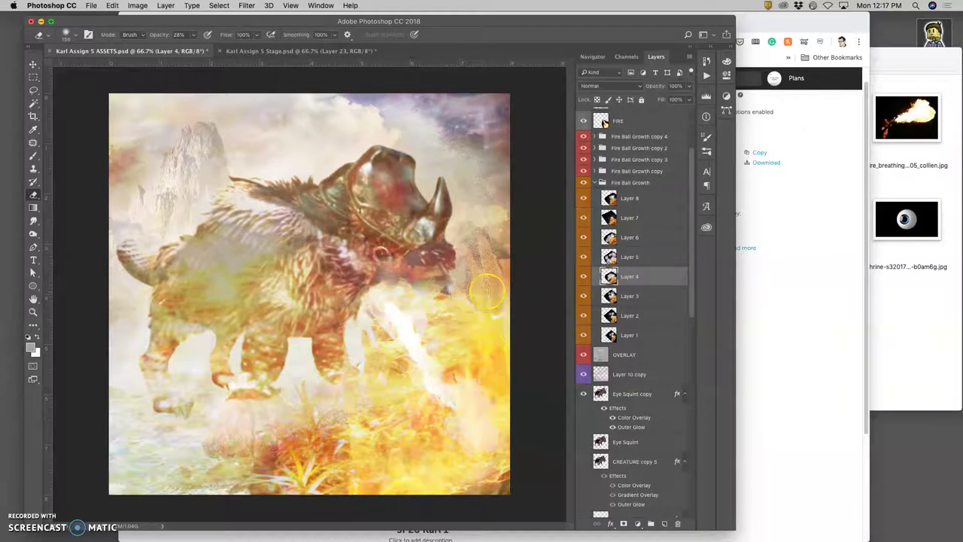
click(631, 296)
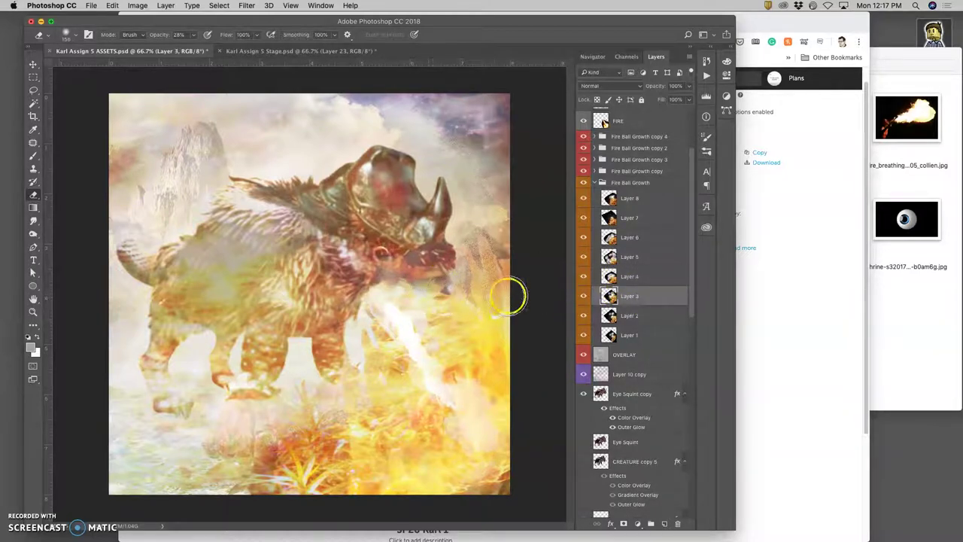
click(632, 200)
click(596, 171)
click(627, 205)
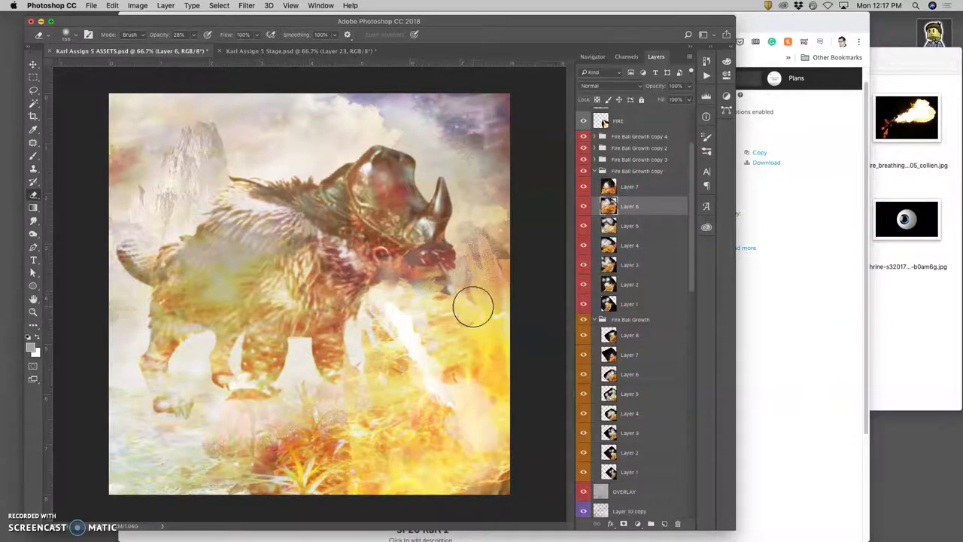
key(super+minus)
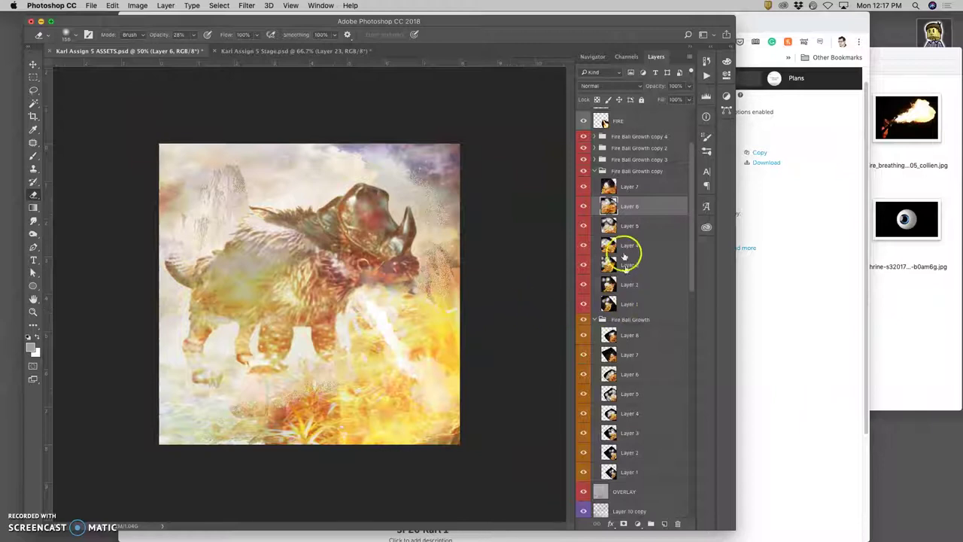
Duplicate Fire Ball Growth copy 4 as copy 5 and flip it horizontally
click(619, 137)
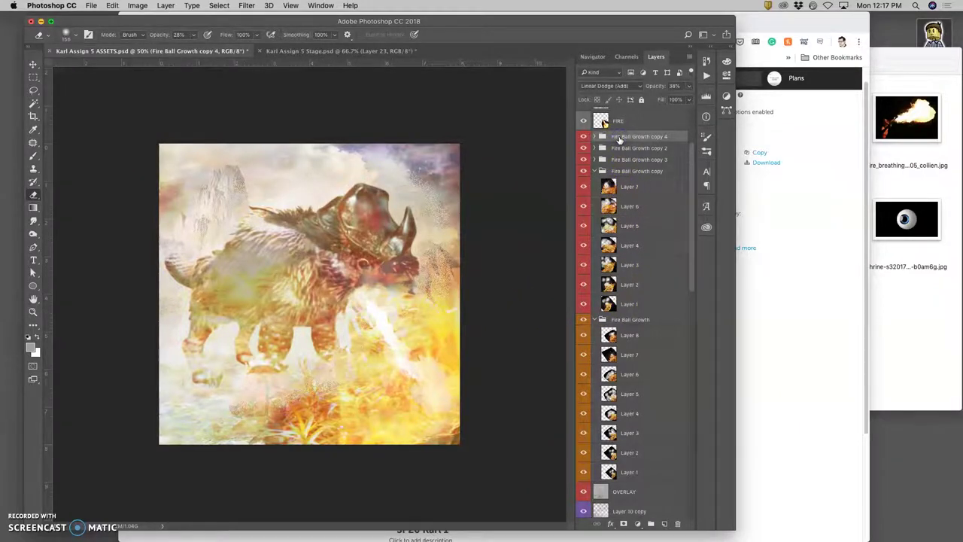
key(super+j)
key(super+t)
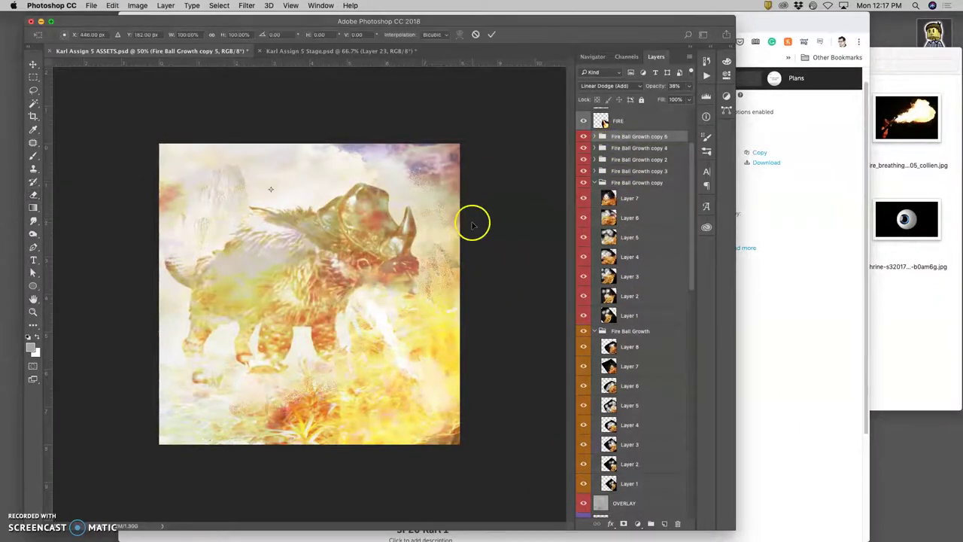
right_click(363, 274)
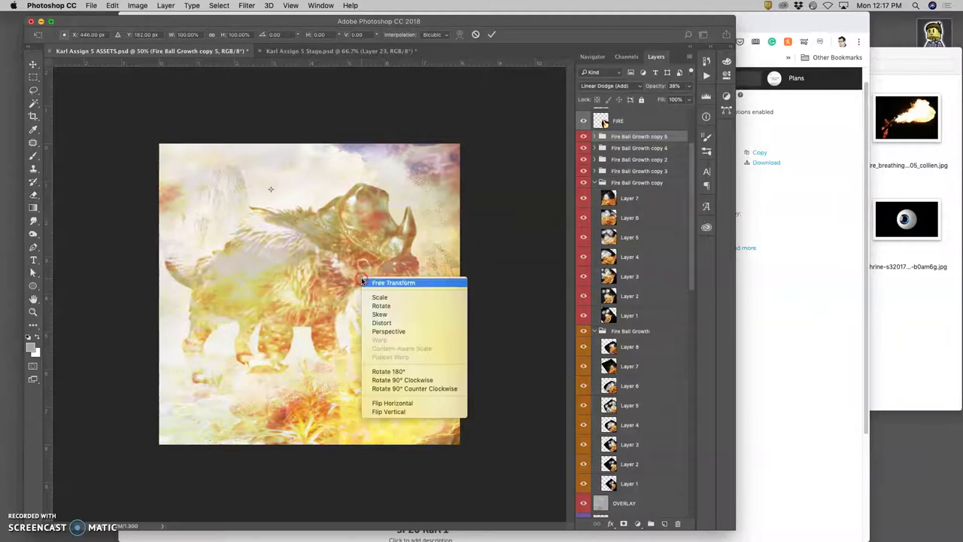
click(414, 403)
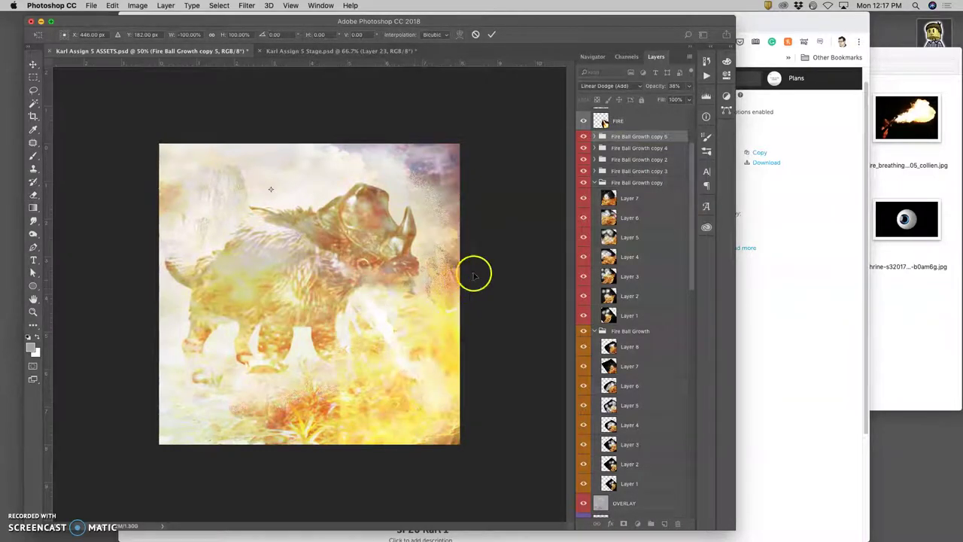
Set Fire Ball Growth copy 5 to about 28% opacity and lower copy 4's opacity
click(689, 86)
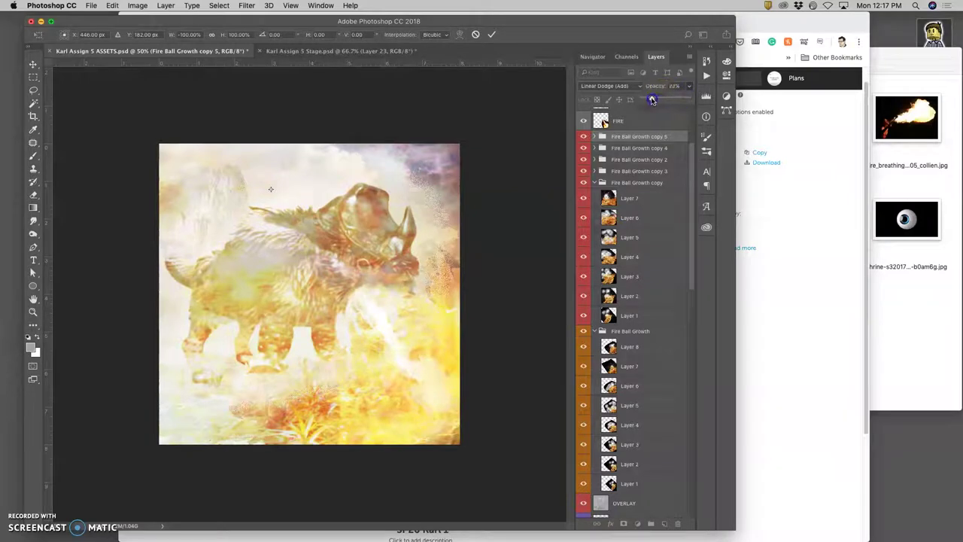
drag(650, 100, 637, 100)
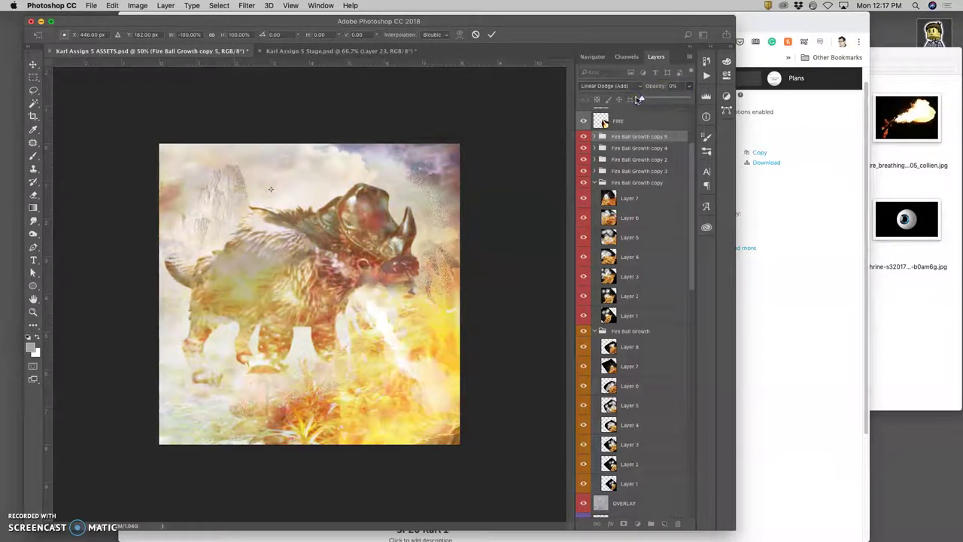
drag(656, 99, 657, 99)
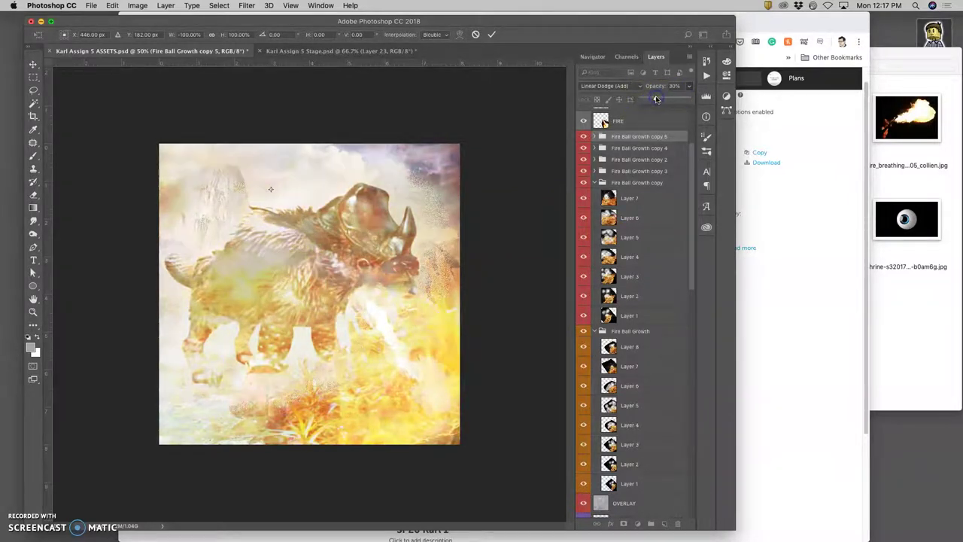
click(640, 142)
click(687, 87)
click(655, 138)
drag(688, 85, 685, 96)
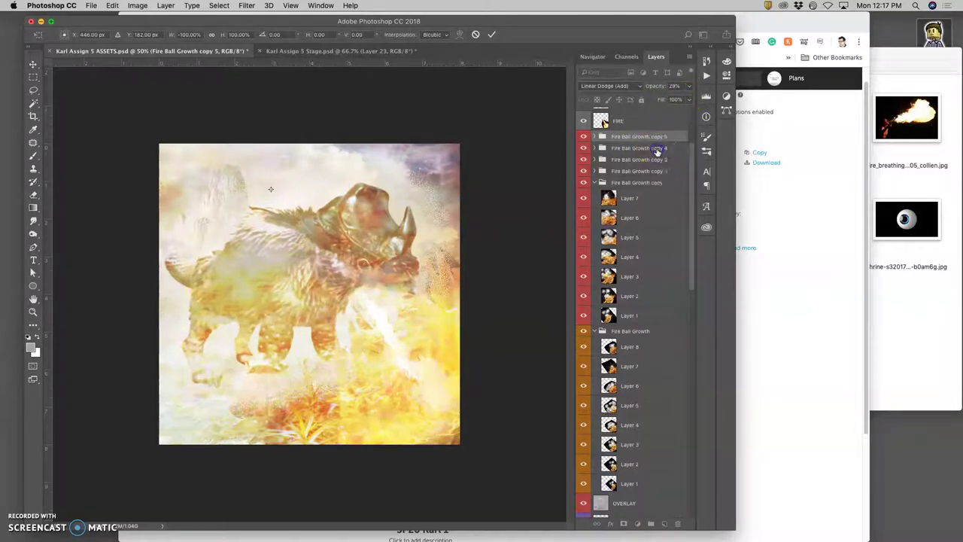
drag(656, 150, 621, 151)
click(514, 178)
click(629, 150)
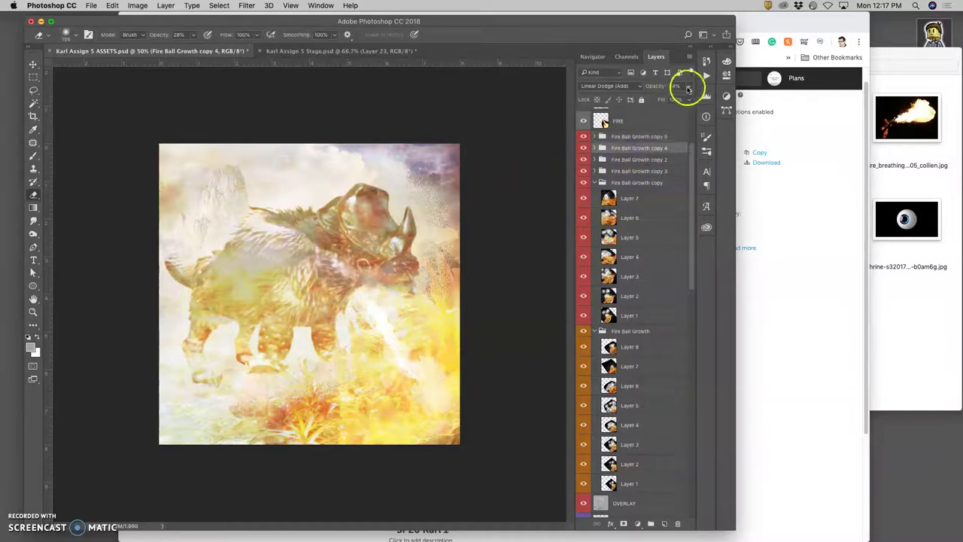
drag(688, 88, 643, 100)
Check the Stage file, then raise Fire Ball Growth copy 4's opacity to about 25% in ASSETS
click(351, 51)
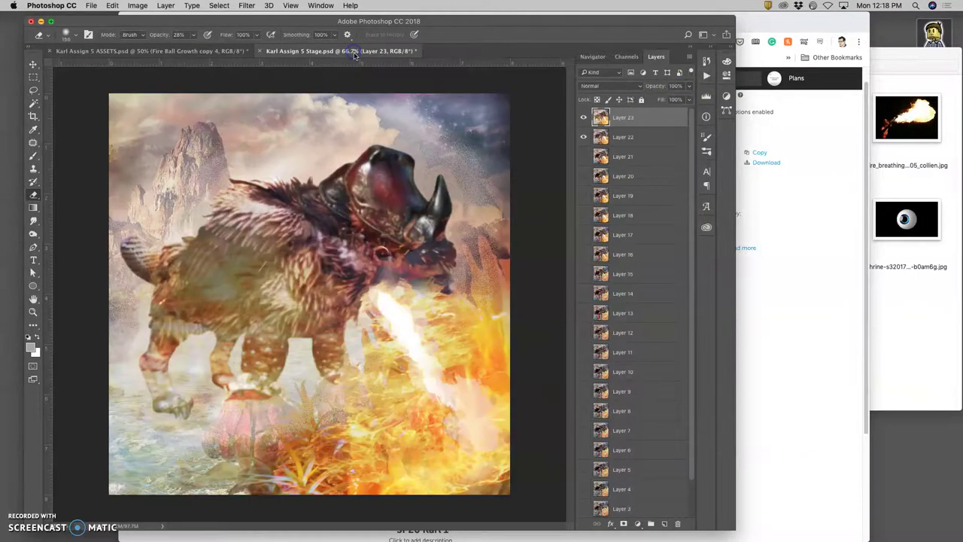
click(217, 51)
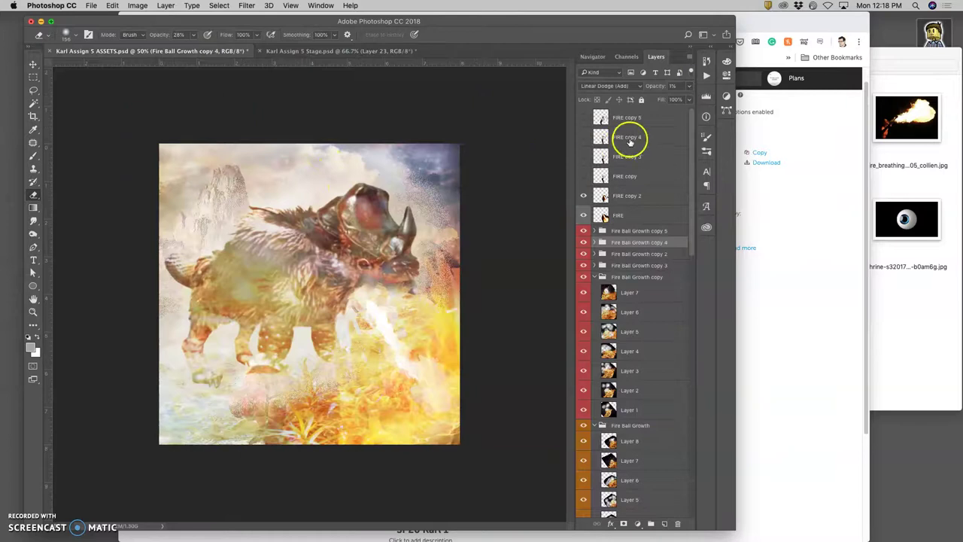
click(689, 87)
drag(643, 99, 651, 100)
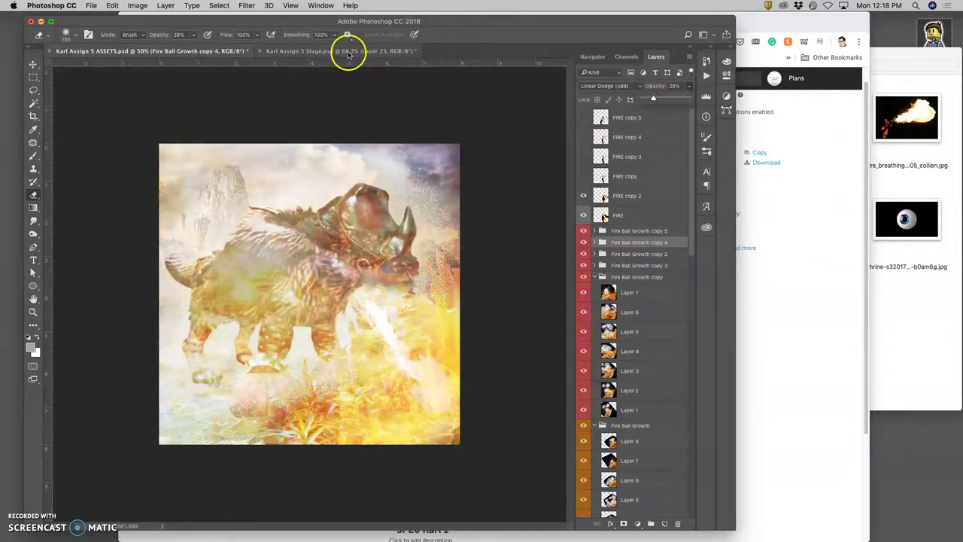
key(super+equal)
key(super+equal)
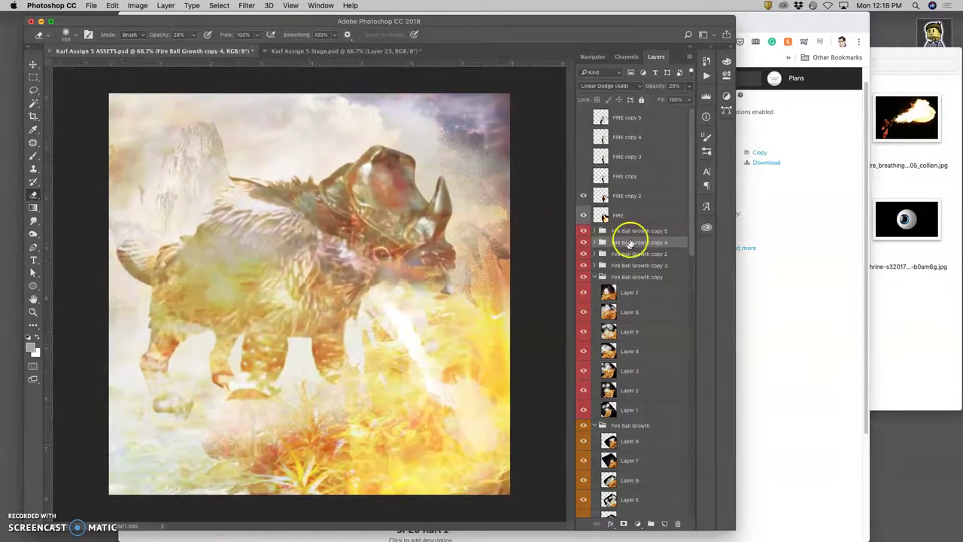
drag(637, 238, 640, 233)
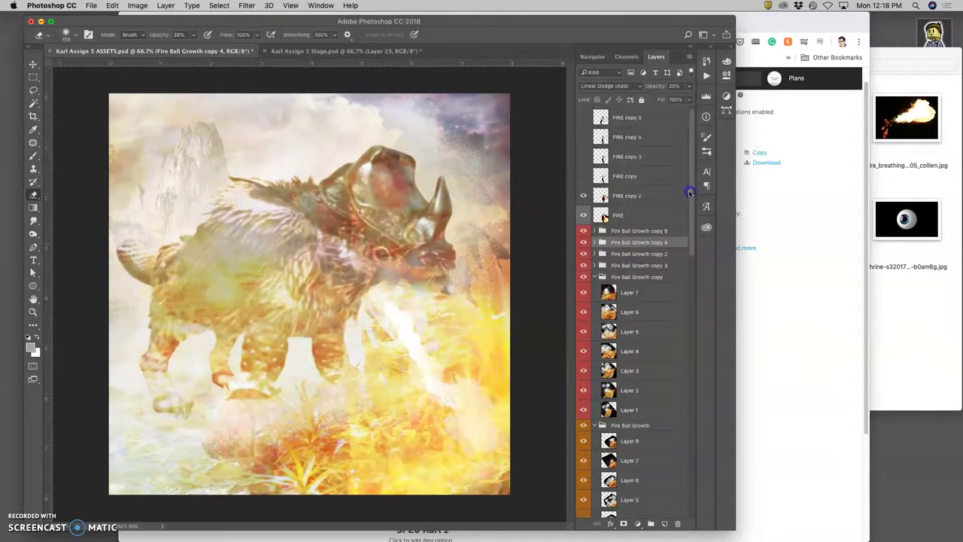
Stamp the visible scene into a new Layer 9 above FIRE copy 2
click(645, 198)
click(183, 39)
click(165, 5)
alt+click(226, 386)
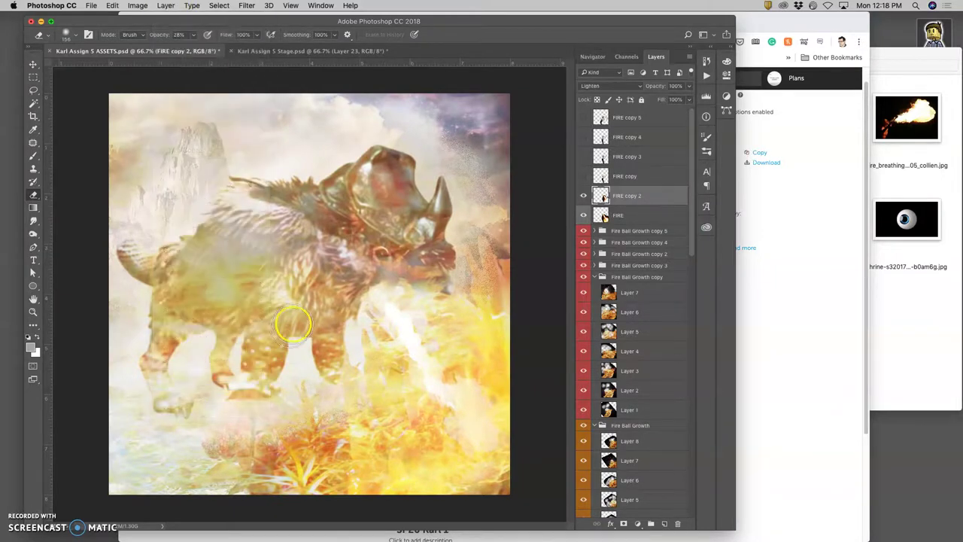